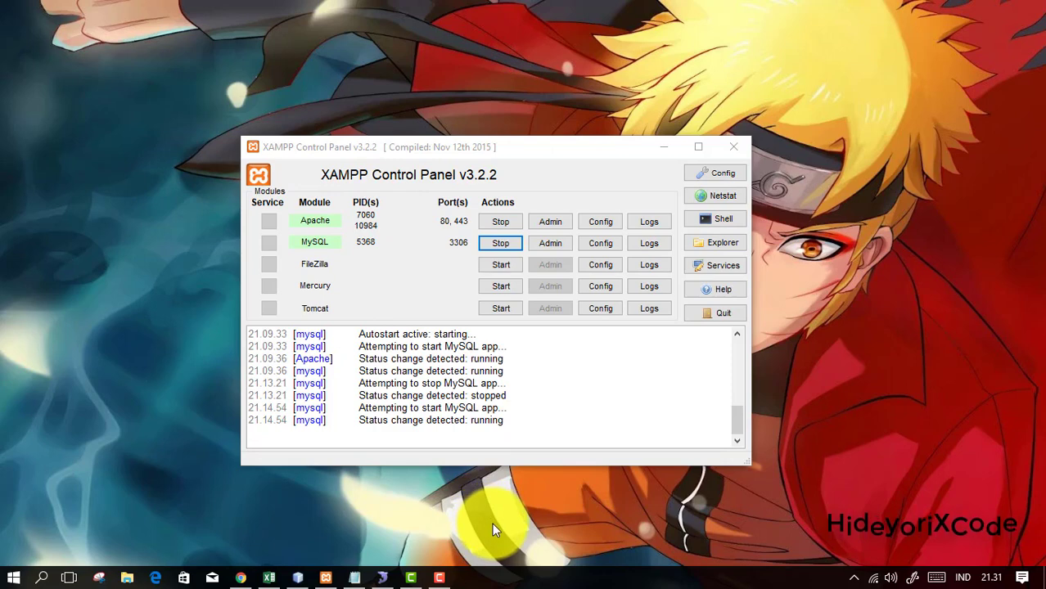
# Open a new Notepad document and write the line "XAMPP / APPSERV --> PAKET INSTALLER (APACHE, MYSQL, DLL)".
pyautogui.press('super+r')
pyautogui.press('Return')
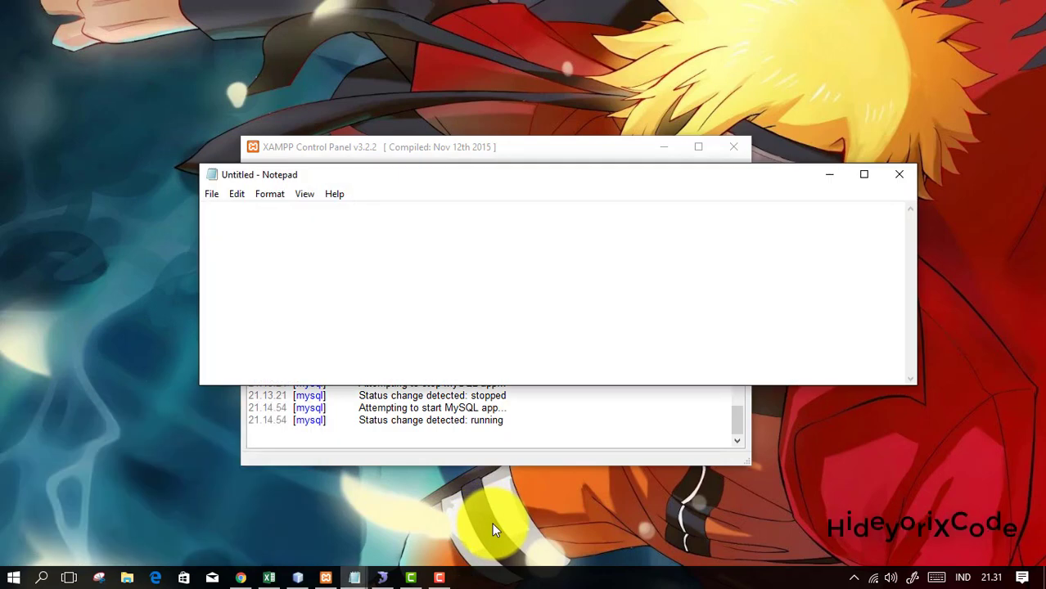
pyautogui.write('XAMPP')
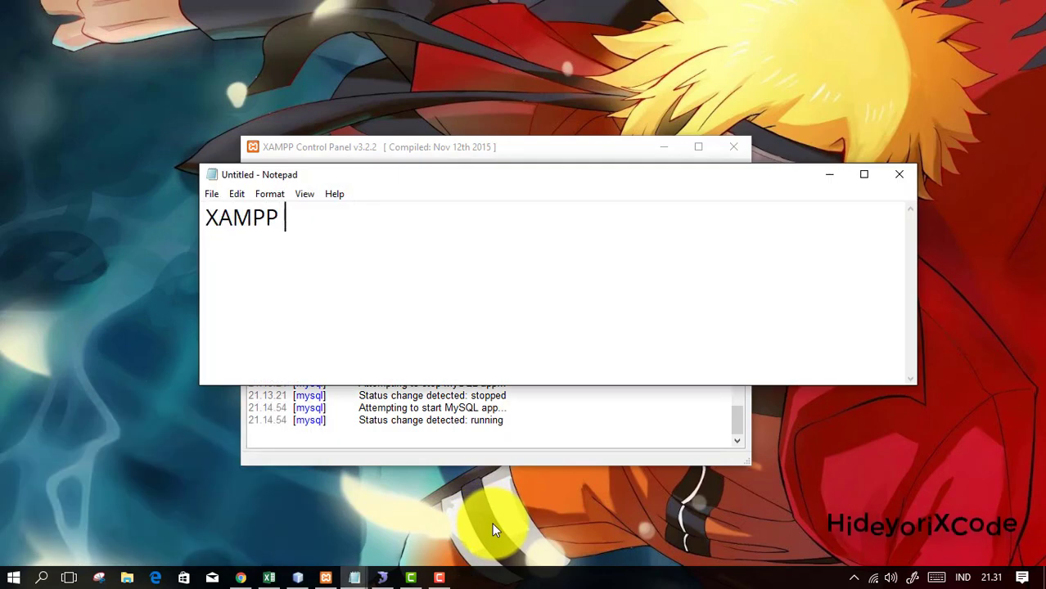
pyautogui.write(' / APPSERV --')
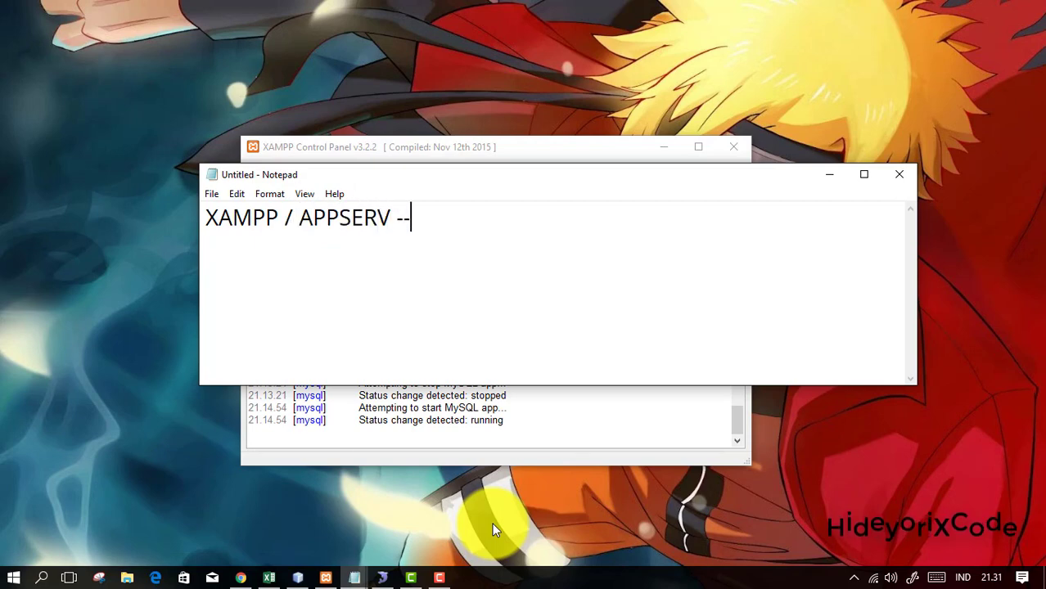
pyautogui.write('>')
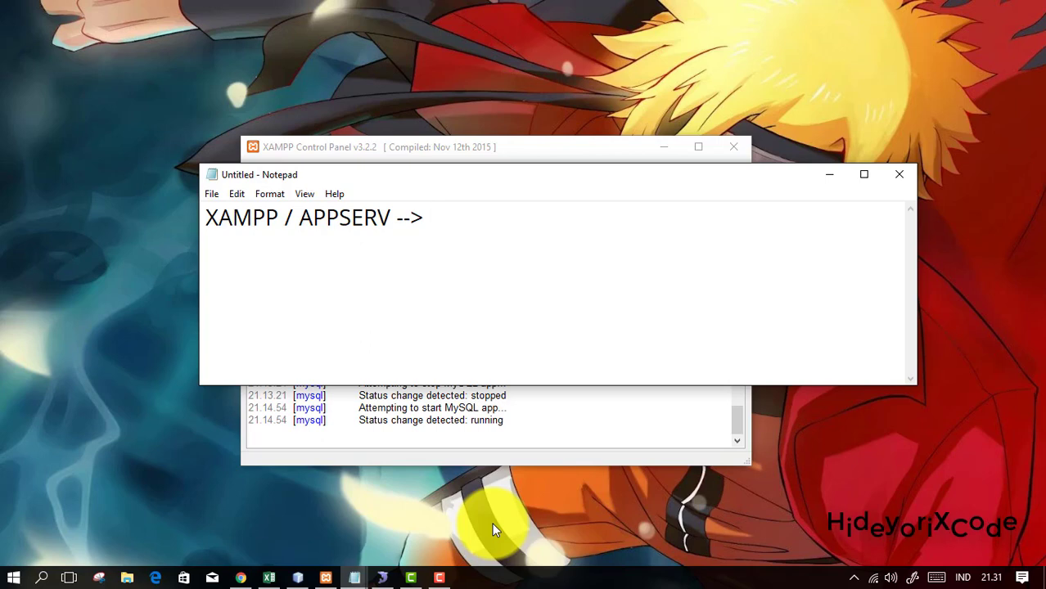
pyautogui.write(' PAKET INSTAL')
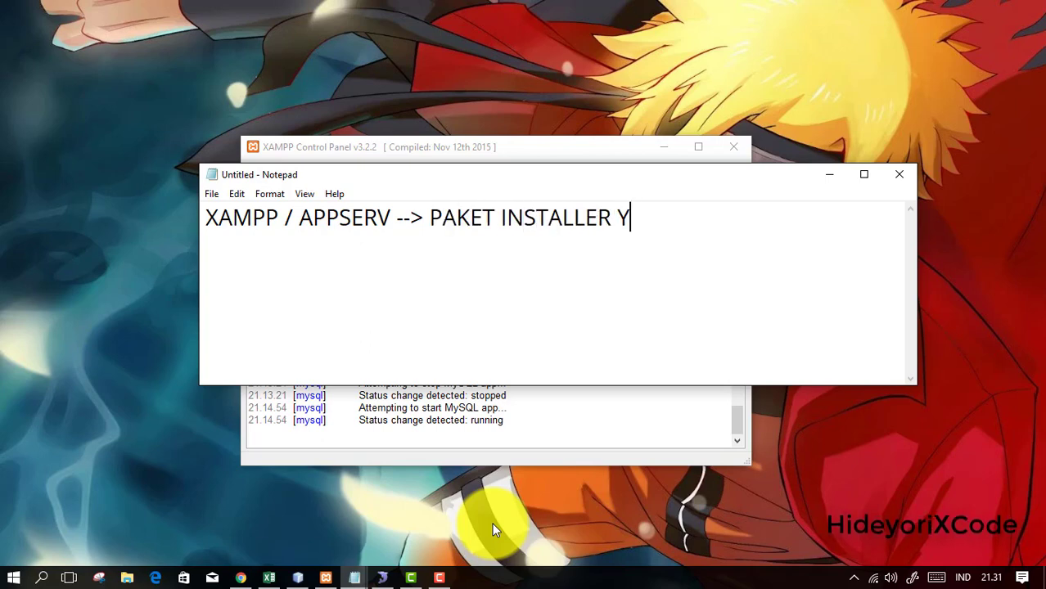
pyautogui.write('LER (APACHE')
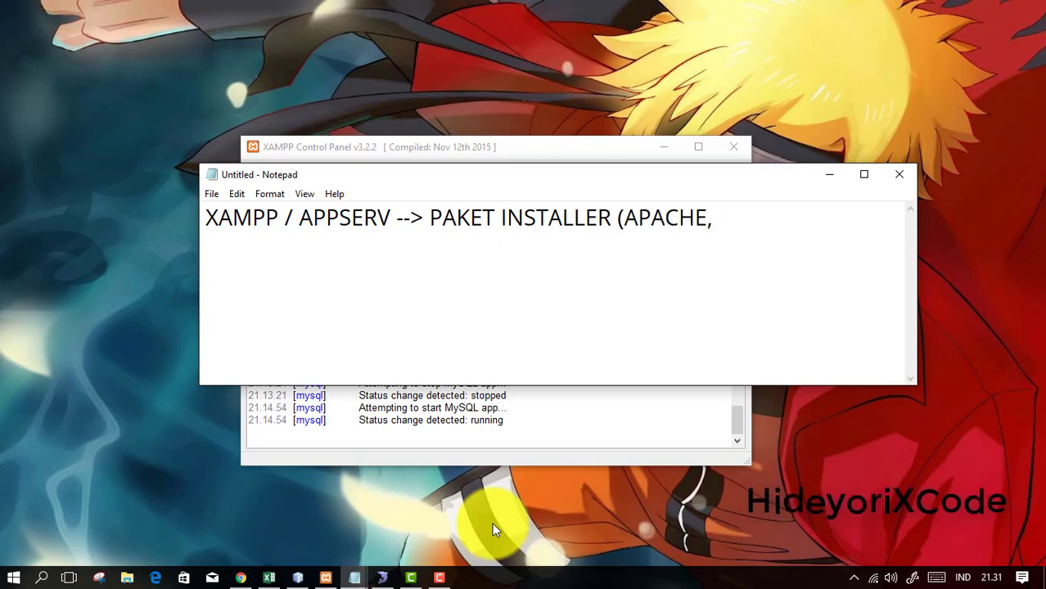
pyautogui.write(', MYSQL')
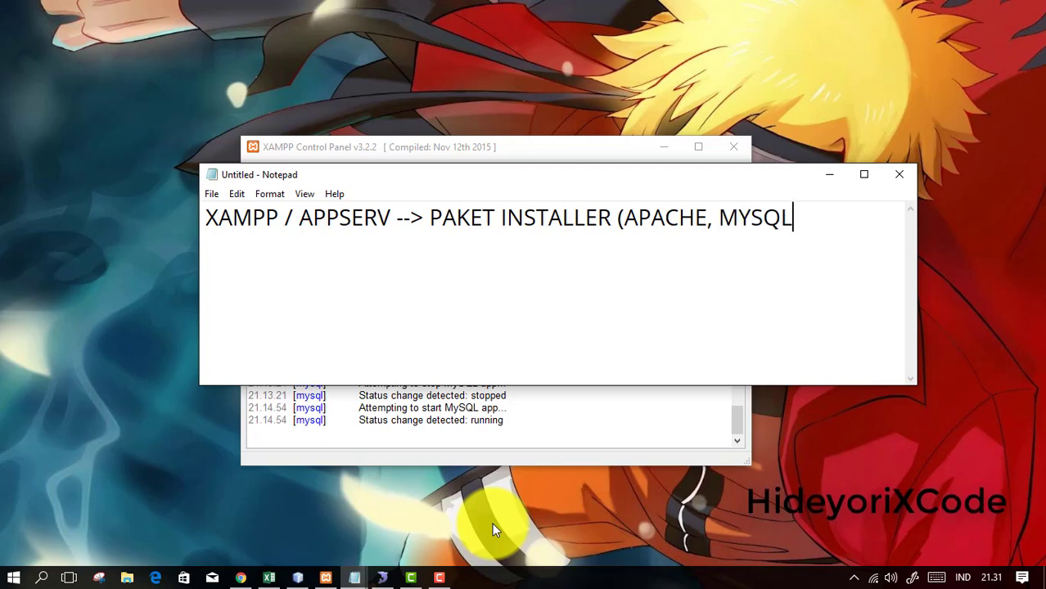
pyautogui.write(', DLL')
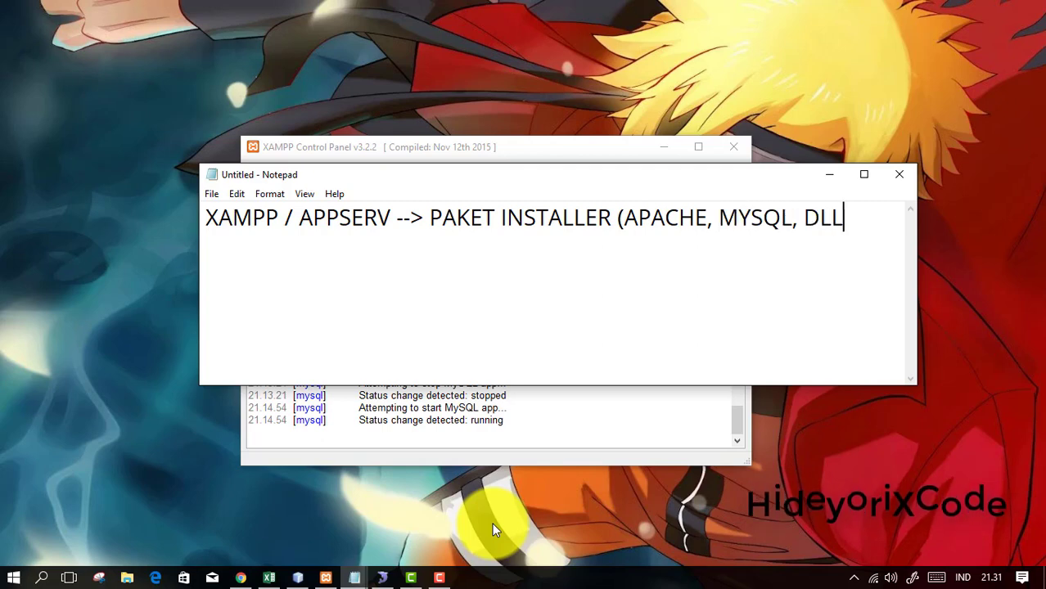
pyautogui.write(') ')
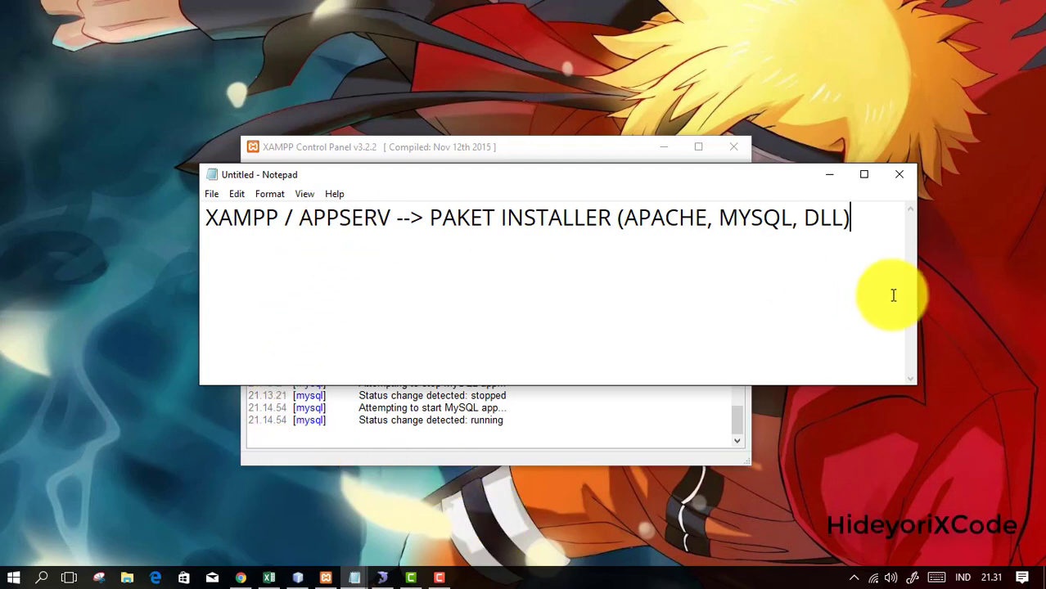
# Add the line "CARI VERSI YANG TERBARU" and, after a blank line, "XAMPP VERSI 3 KEATAS".
pyautogui.write('CARI VERS')
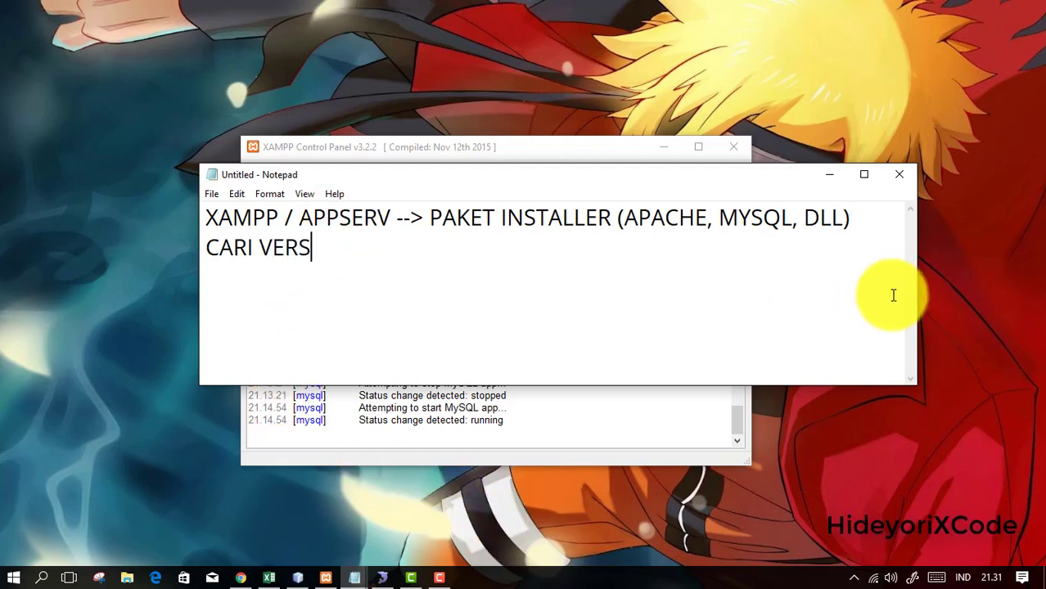
pyautogui.write('I YANG TERBARU  ')
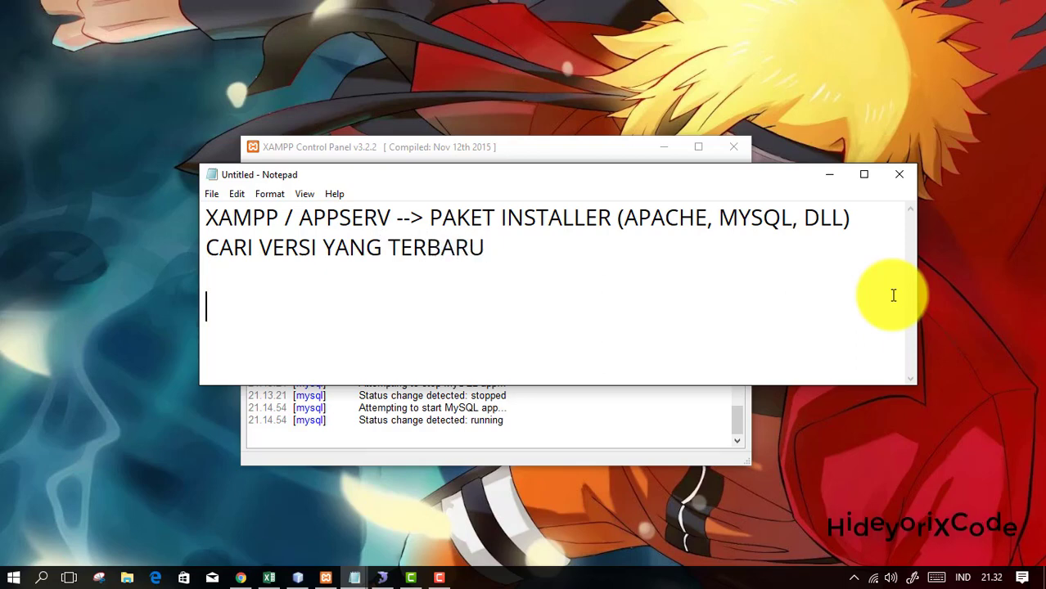
pyautogui.write('XAMPP')
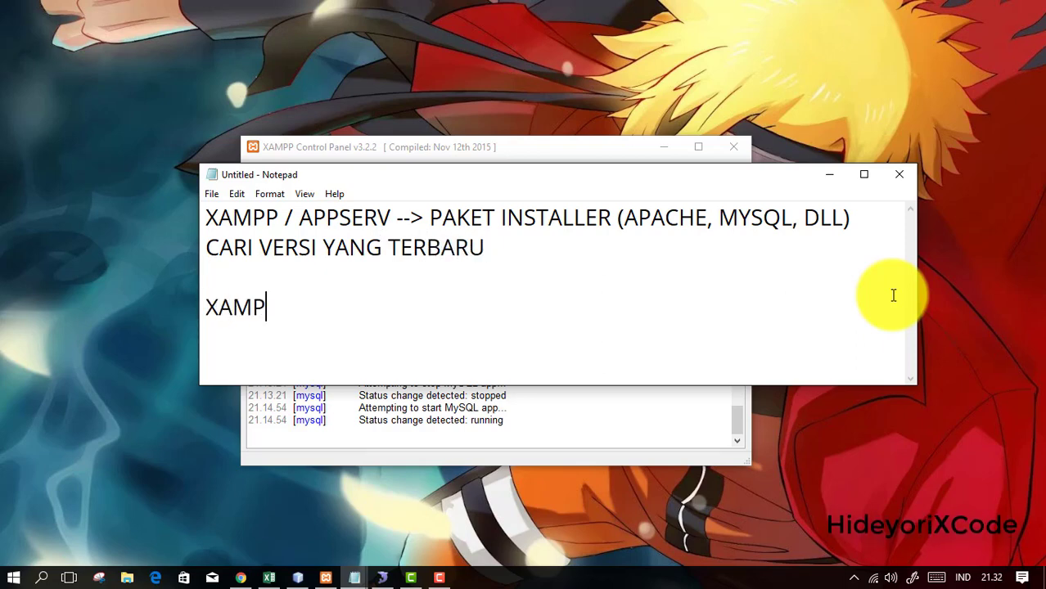
pyautogui.press('BackSpace')
pyautogui.write('P V3')
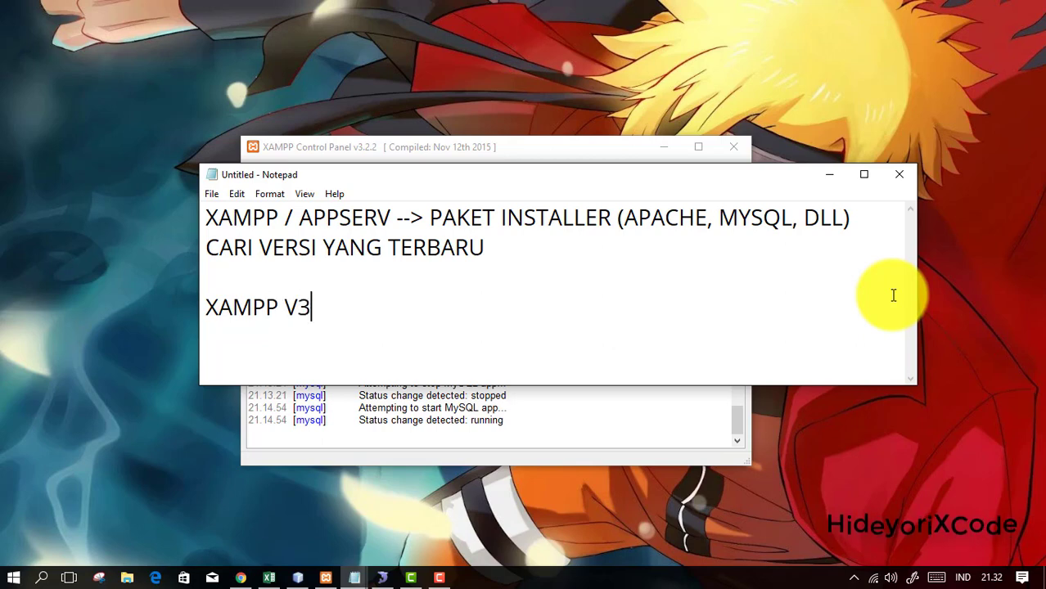
pyautogui.press('BackSpace')
pyautogui.write('ERSI ')
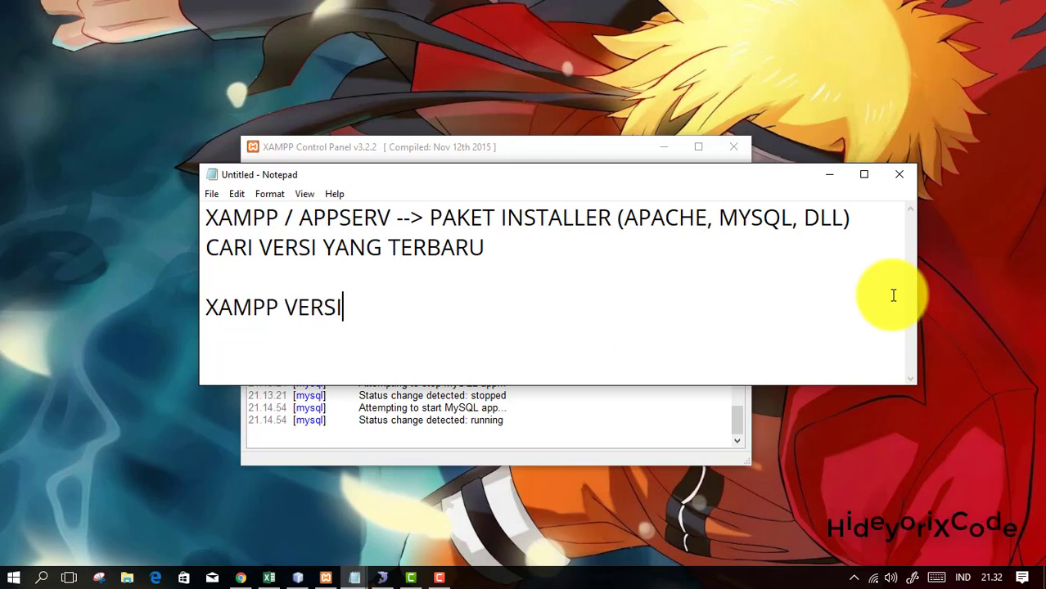
pyautogui.write('3')
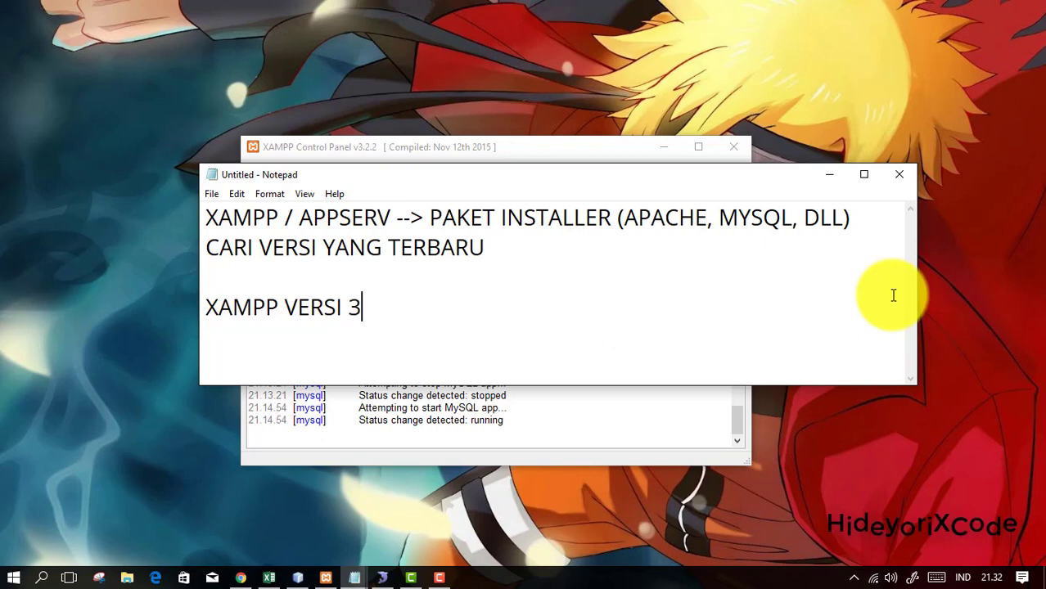
pyautogui.write(' KEATAS')
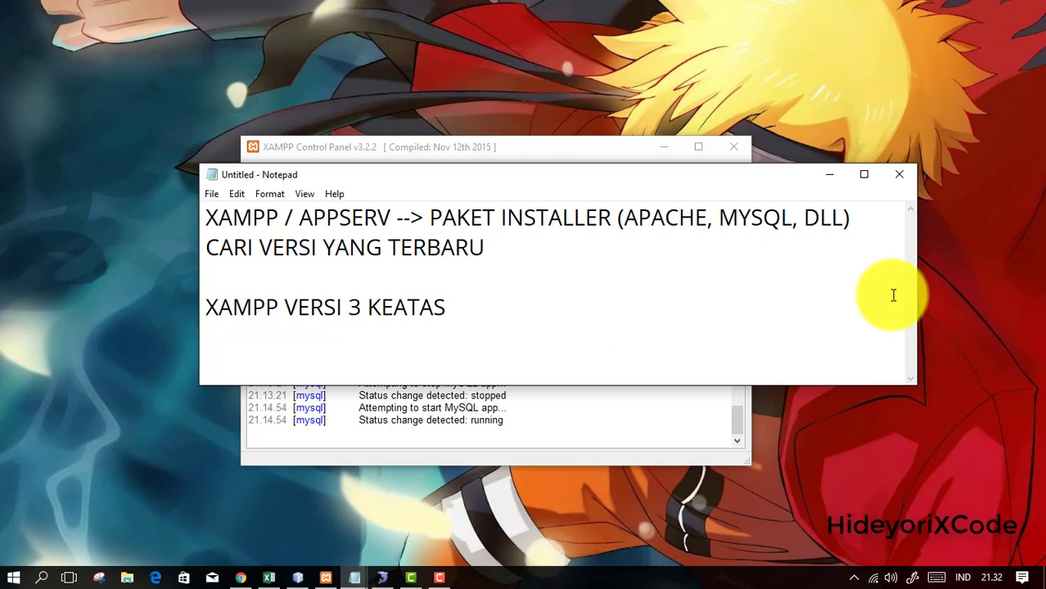
# Add the line "APPSERV 8 KEATAS" directly below the XAMPP version note.
pyautogui.press('Return')
pyautogui.write('APPSERV')
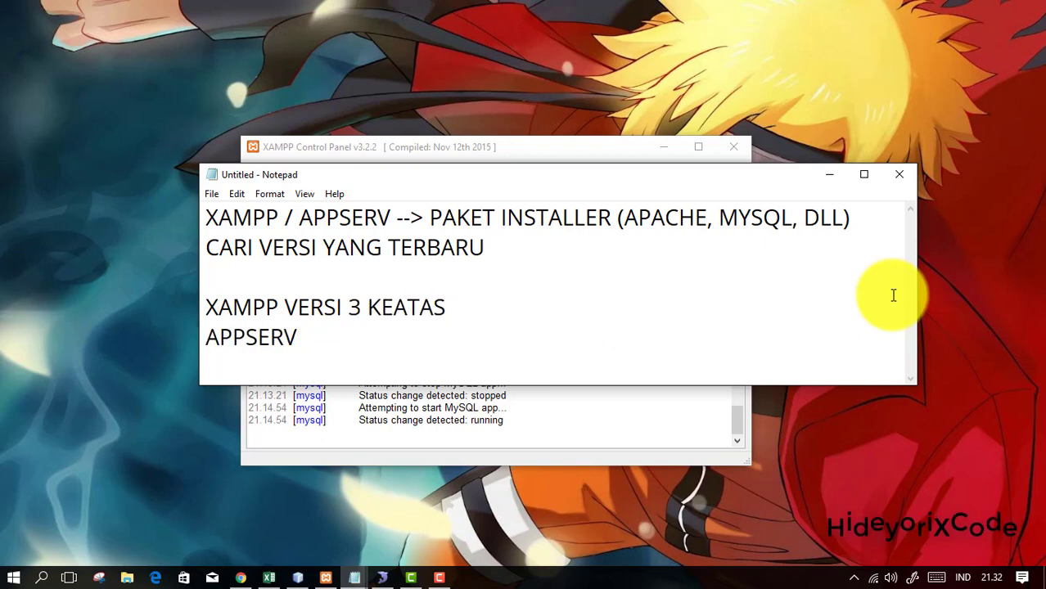
pyautogui.write(' 9')
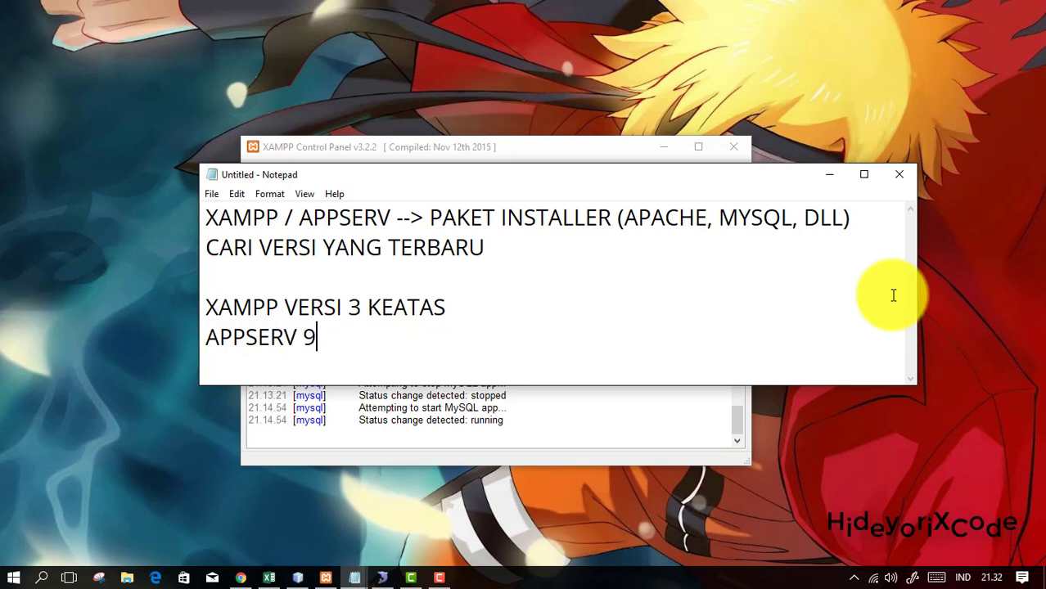
pyautogui.press('BackSpace')
pyautogui.write('8 KEATAS')
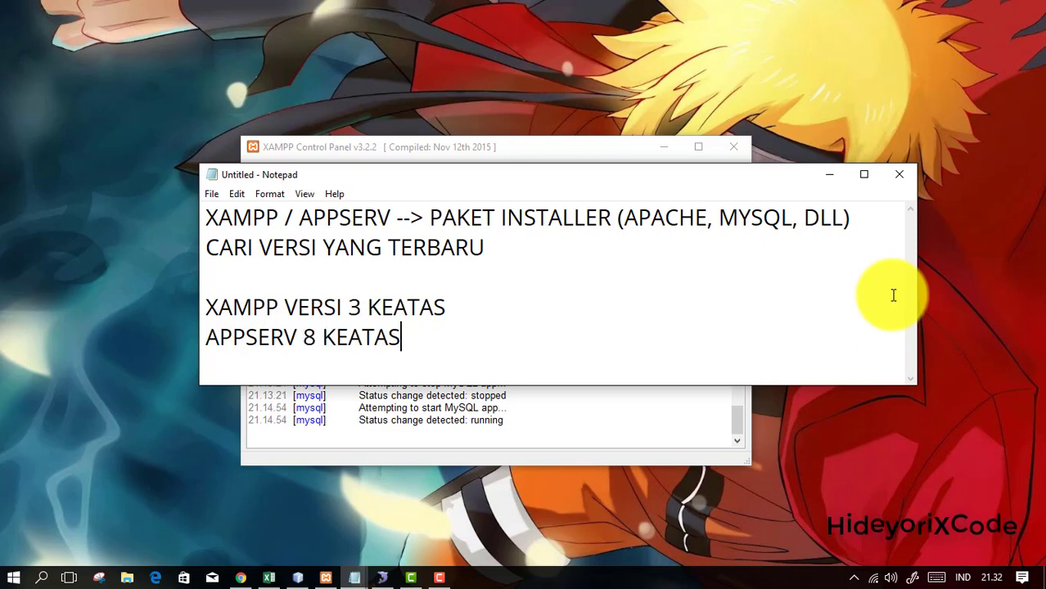
# Switch to Chrome and replace the SQLYOG query in the Google search with XAMPP.
pyautogui.click(245, 571)
pyautogui.click(817, 12)
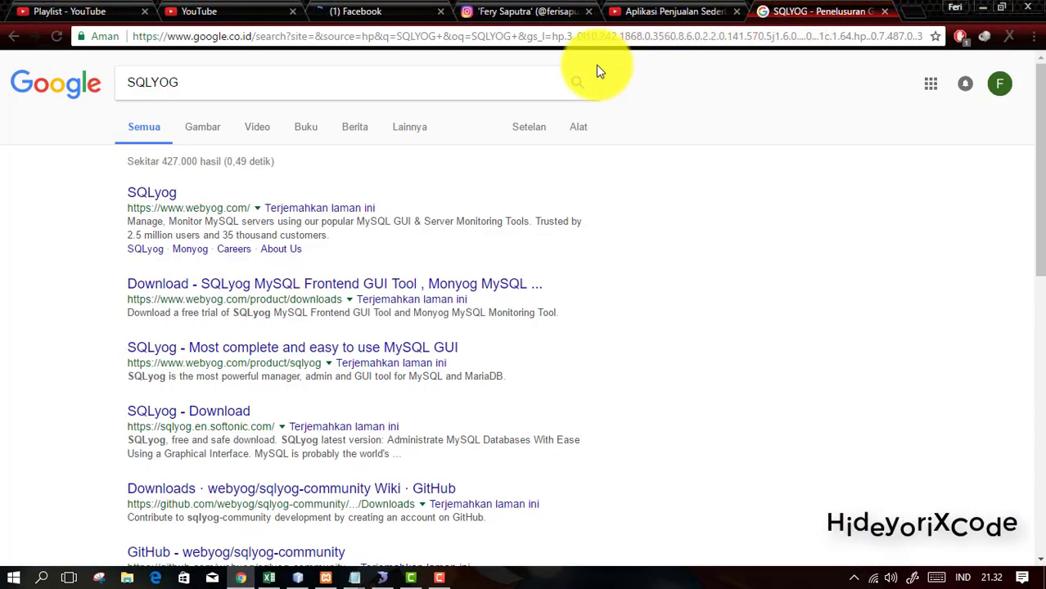
pyautogui.click(524, 82)
pyautogui.hotkey('ctrl', 'a')
pyautogui.write('XAM')
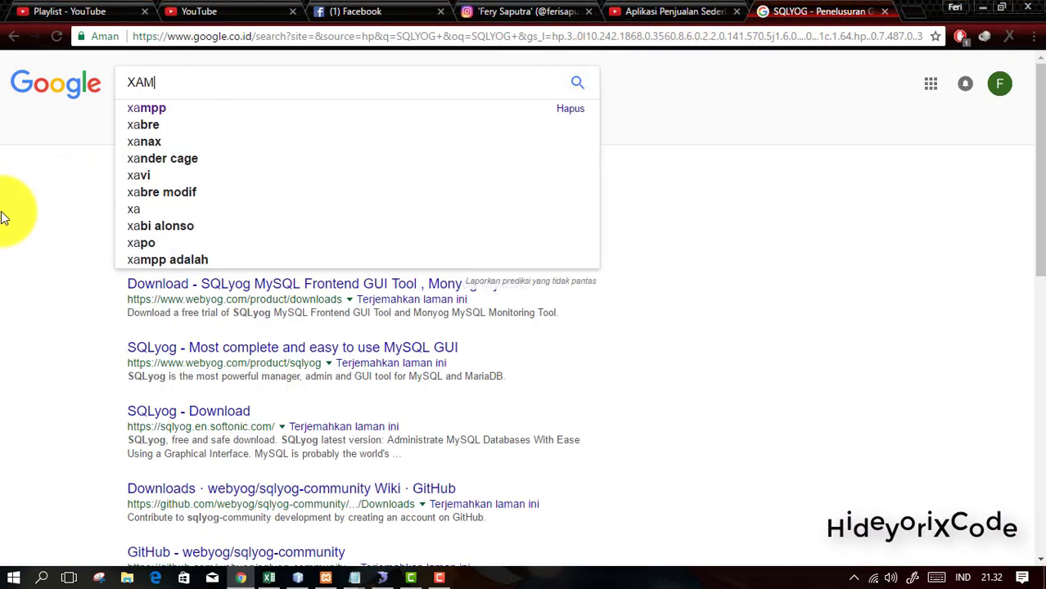
pyautogui.write('PP')
pyautogui.press('Return')
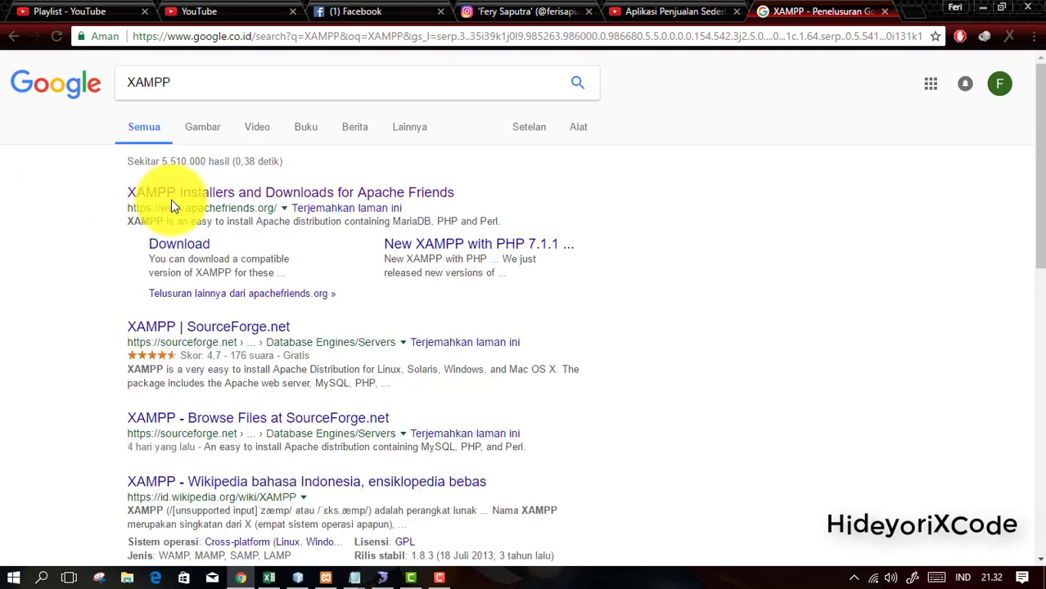
# View the XAMPP download options on the Apache Friends site and return to the search results.
pyautogui.click(189, 200)
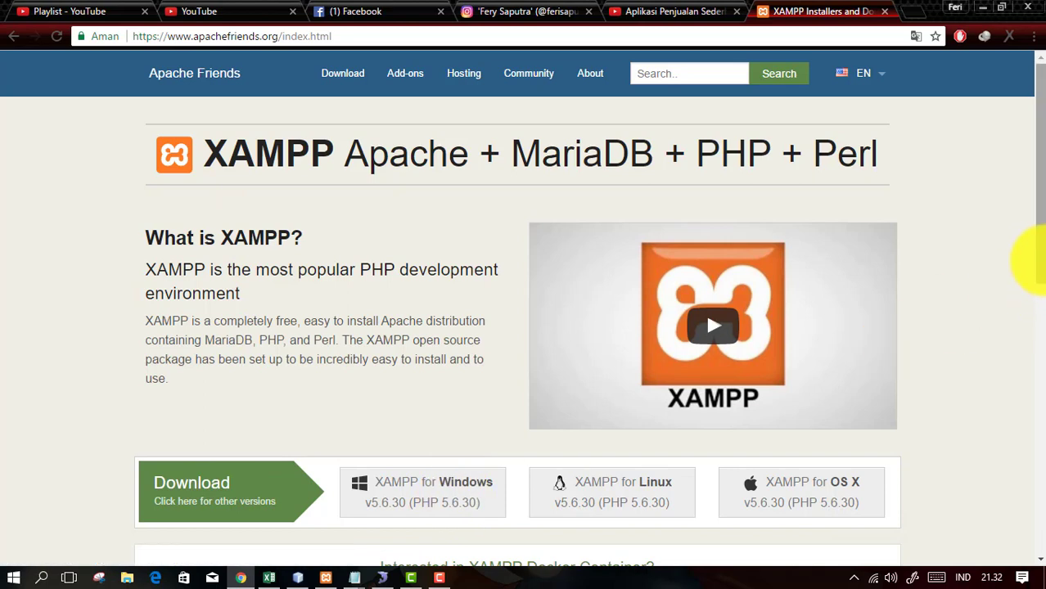
pyautogui.moveTo(1037, 262); pyautogui.dragTo(1041, 284)
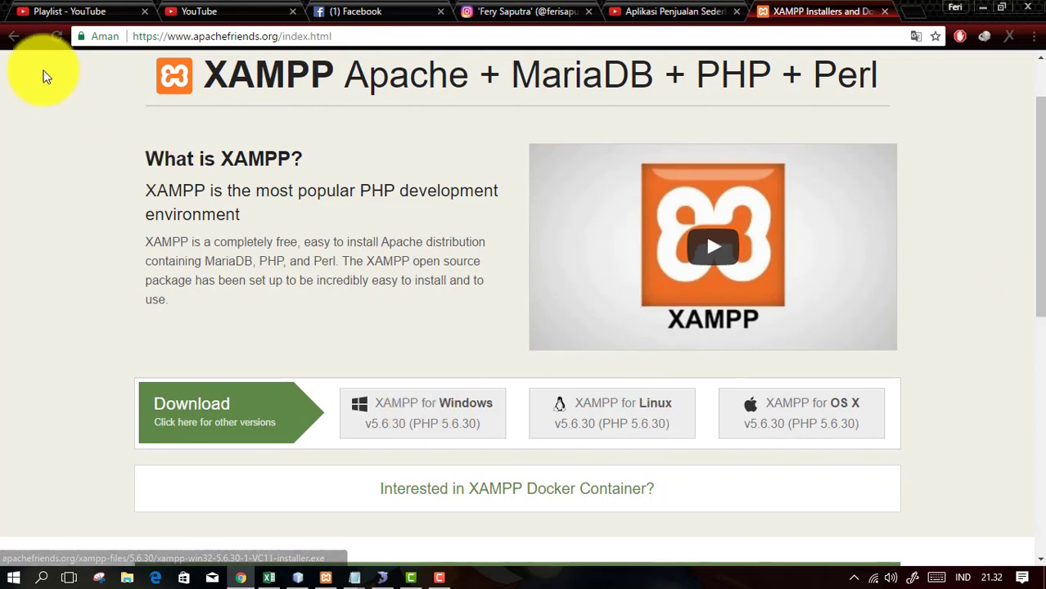
pyautogui.click(13, 36)
# Search Google for APPSERV and open the AppServ website from the results.
pyautogui.click(197, 87)
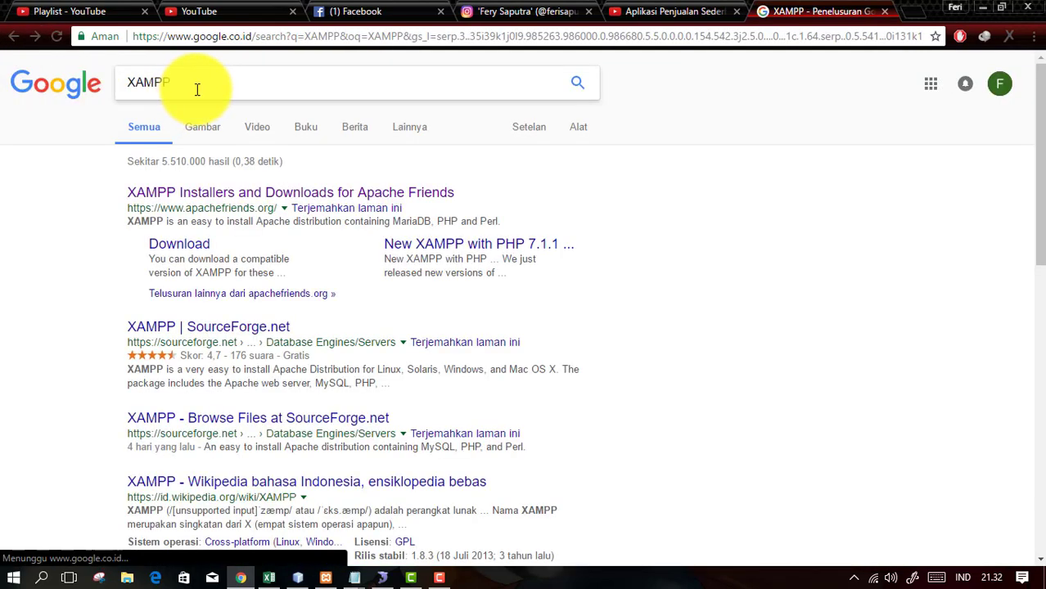
pyautogui.hotkey('ctrl', 'a')
pyautogui.write('APPSERV')
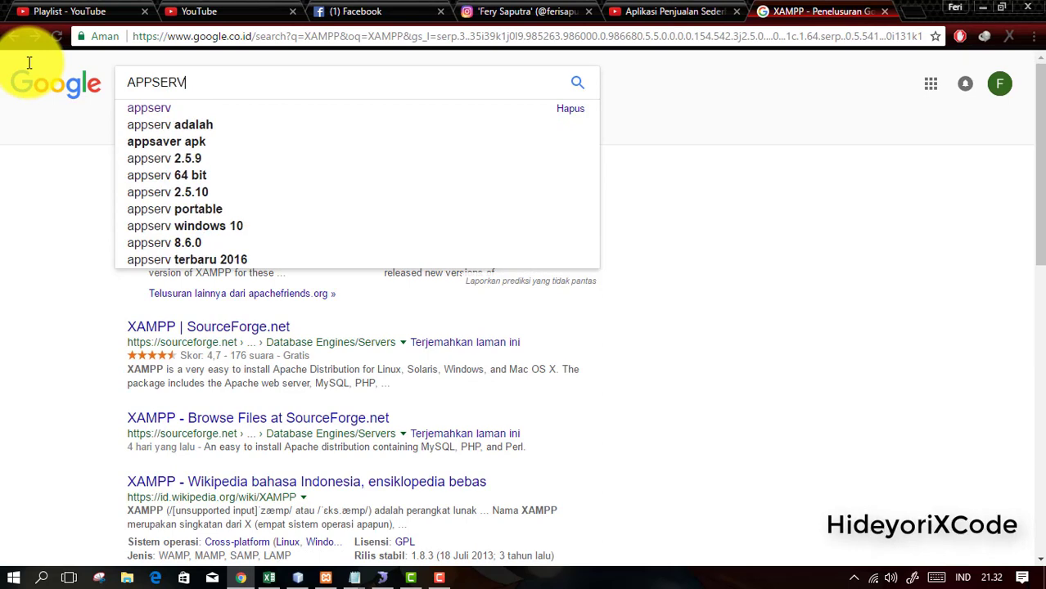
pyautogui.press('Return')
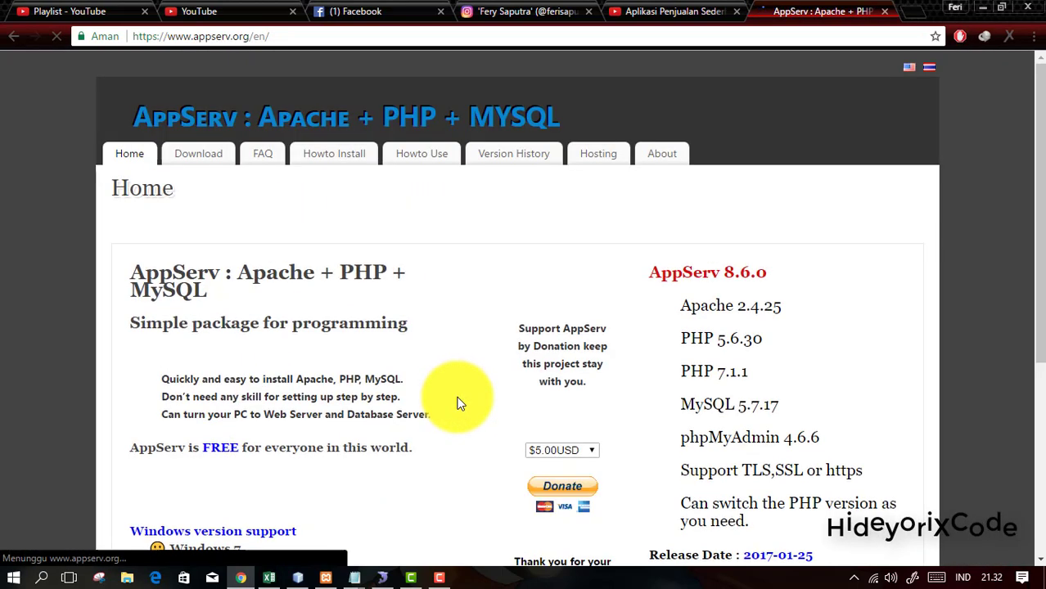
# Look through the AppServ home page for version and Windows support details, and return to the search results.
pyautogui.scroll(-4, 532, 217)
pyautogui.scroll(-2, 532, 220)
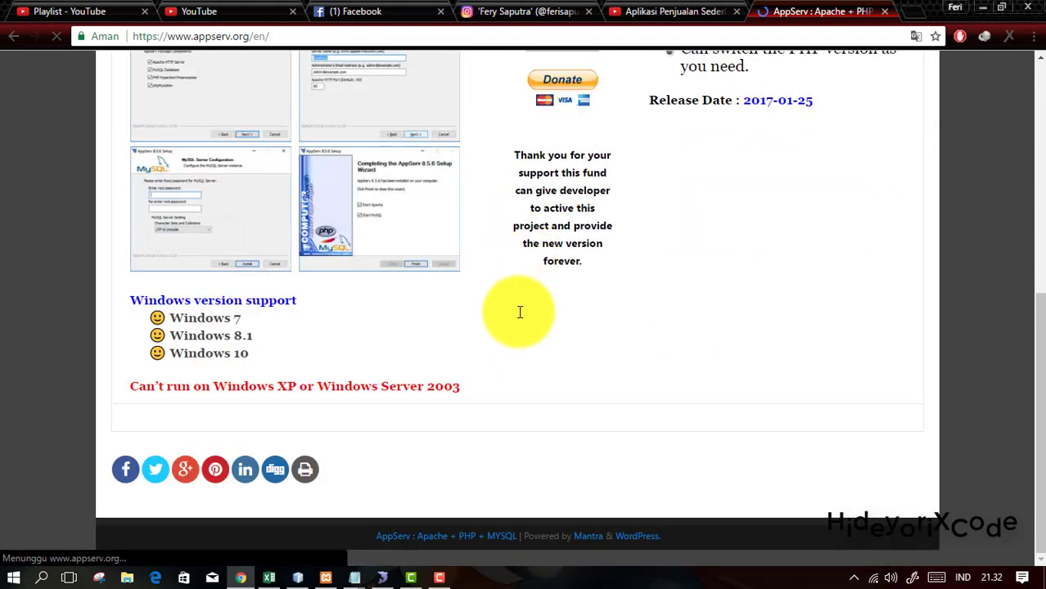
pyautogui.scroll(4, 417, 415)
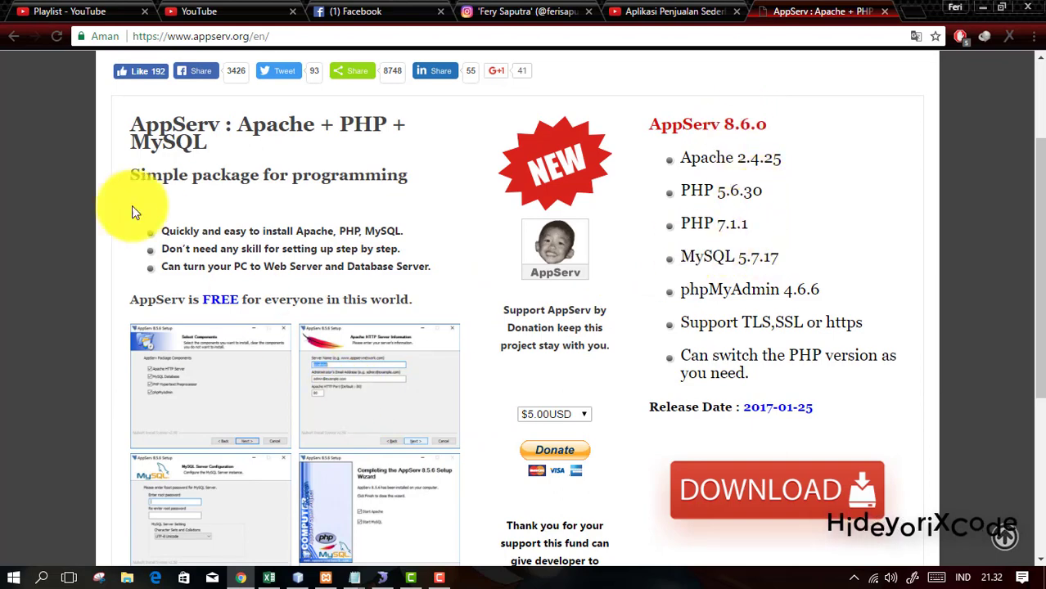
pyautogui.click(15, 36)
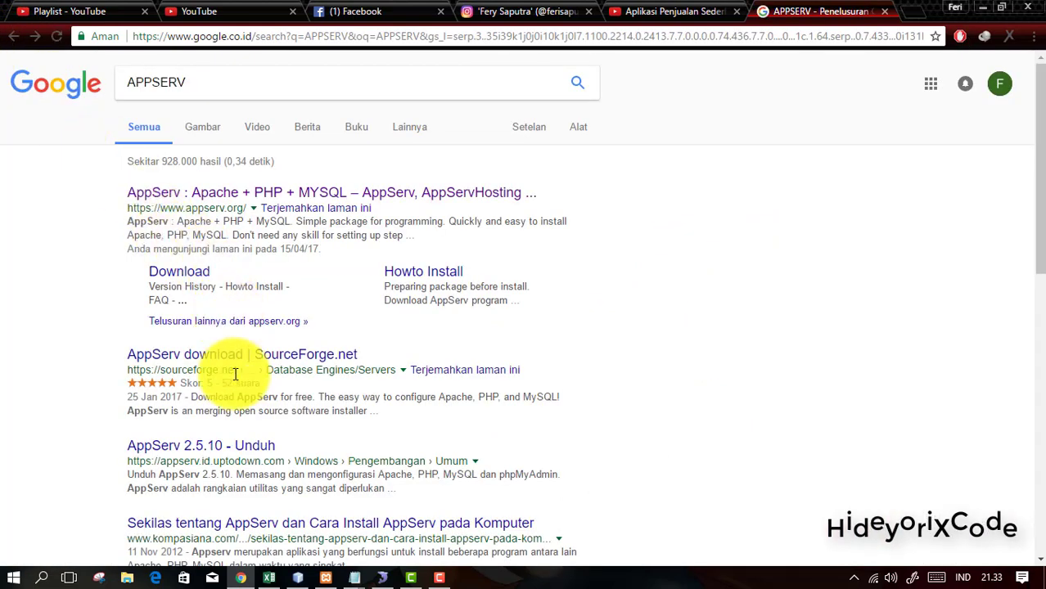
# Switch to the Notepad note on XAMPP and AppServ and add the line "SQLYOG --> EDITOR MYSQL" below a blank line.
pyautogui.moveTo(358, 584)
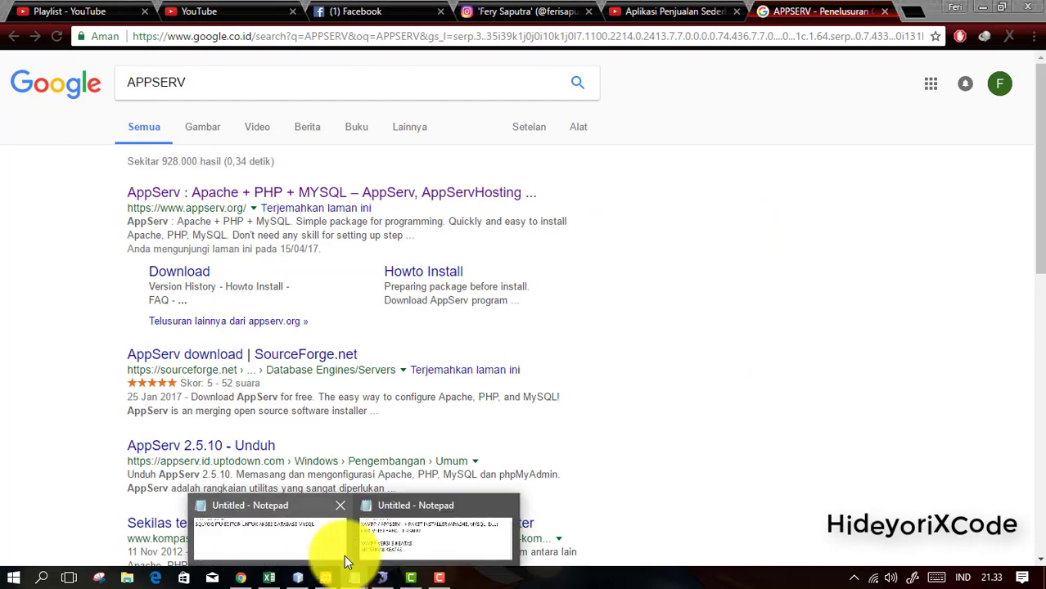
pyautogui.click(391, 530)
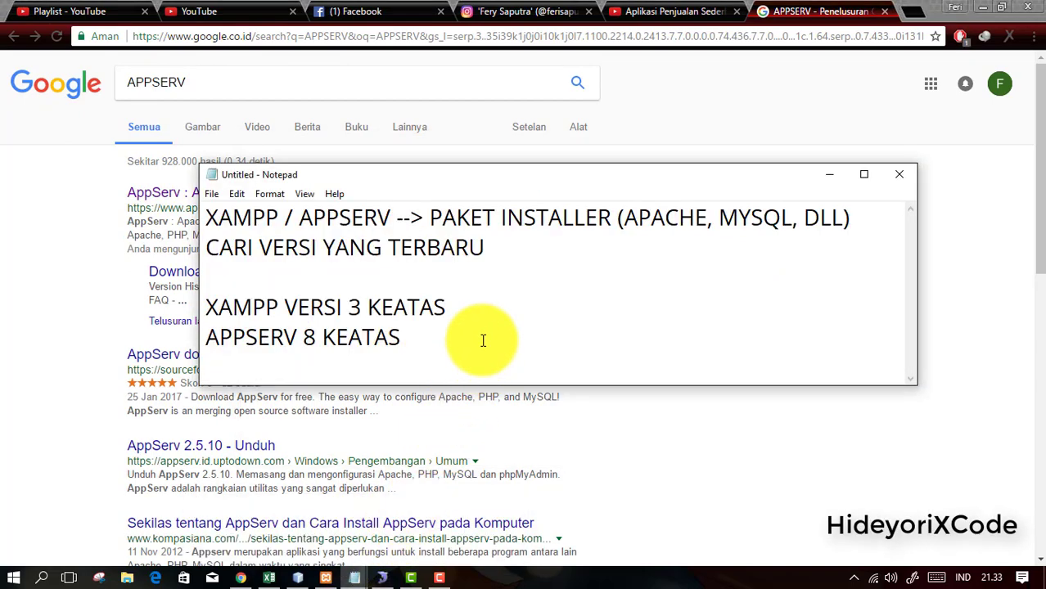
pyautogui.press('Return')
pyautogui.press('Return')
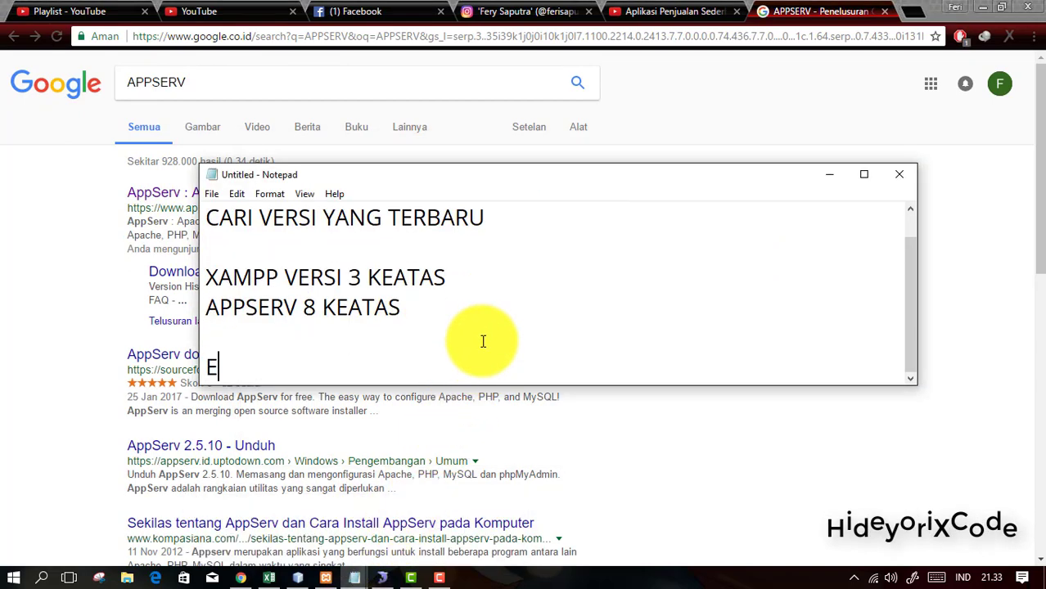
pyautogui.write('SQLYOGU')
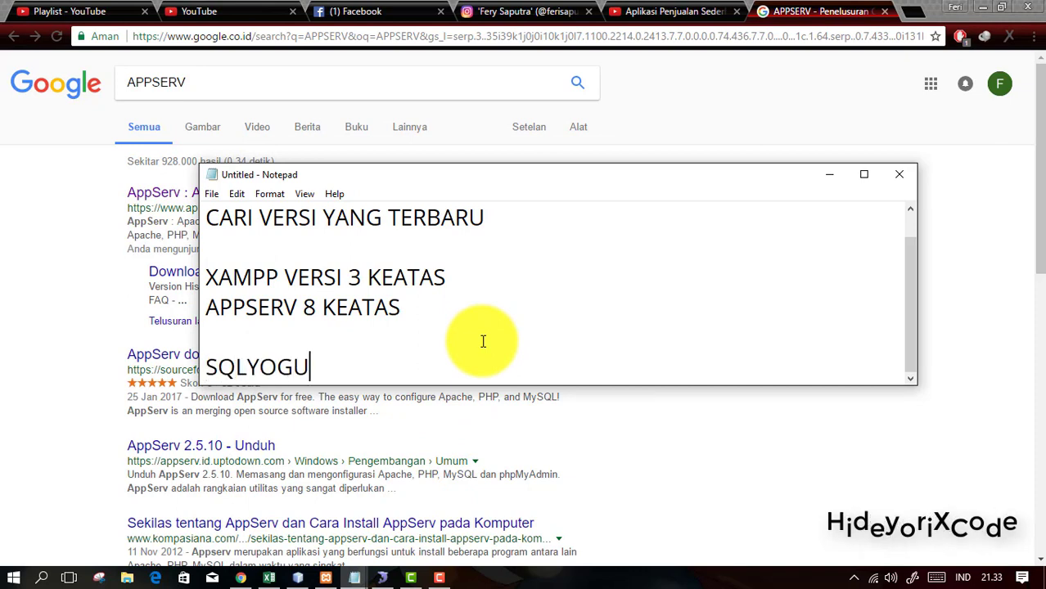
pyautogui.press('BackSpace')
pyautogui.write(' --> E')
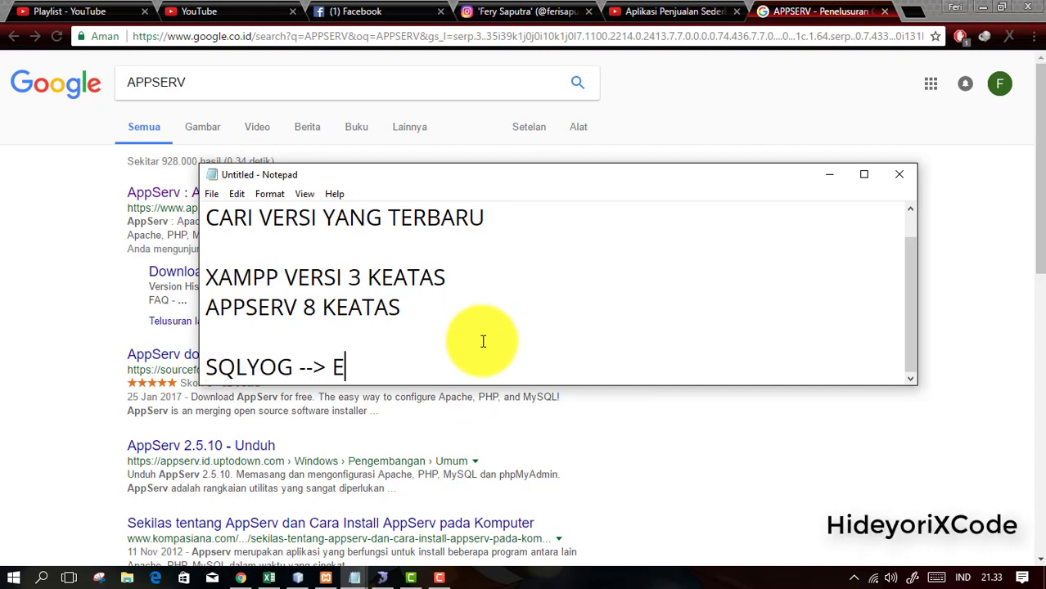
pyautogui.write('DITOR MYSQL')
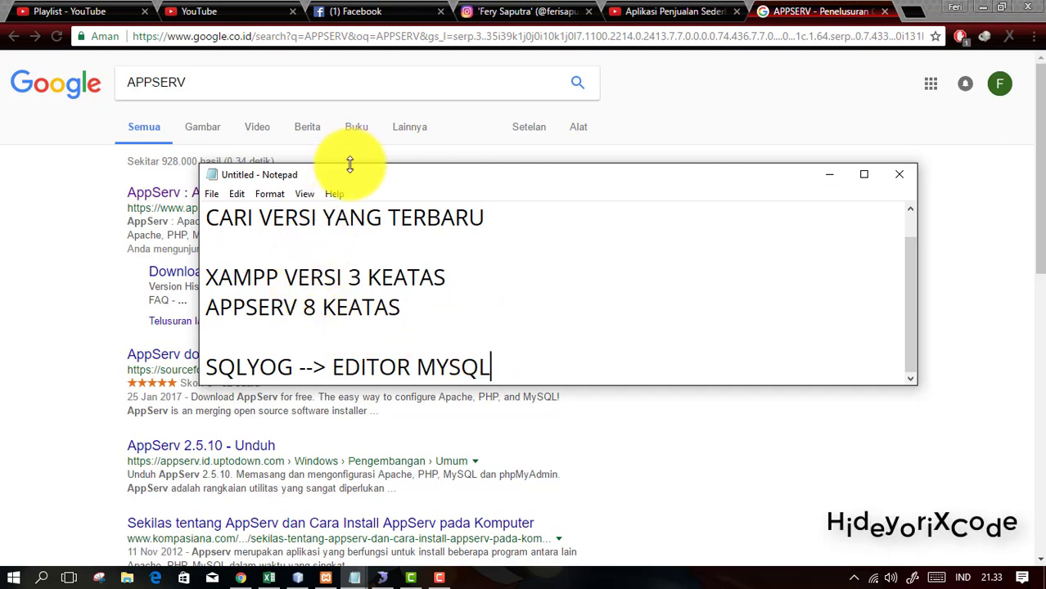
# Enlarge the note window and insert ULTIMATE after SQLYOG in the last line.
pyautogui.moveTo(350, 164); pyautogui.dragTo(365, 118)
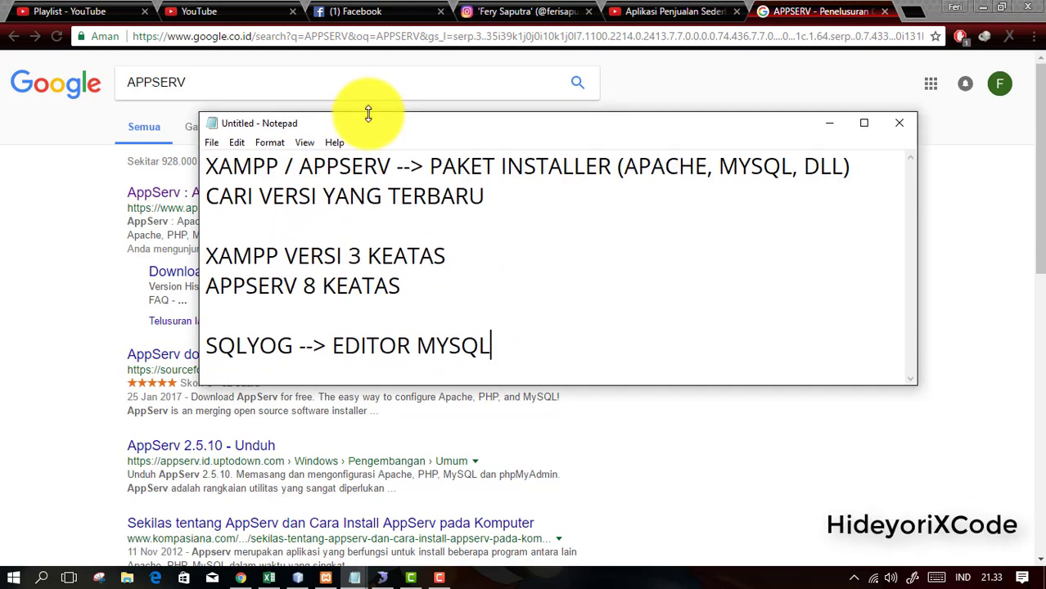
pyautogui.click(303, 352)
pyautogui.write('ULTIM')
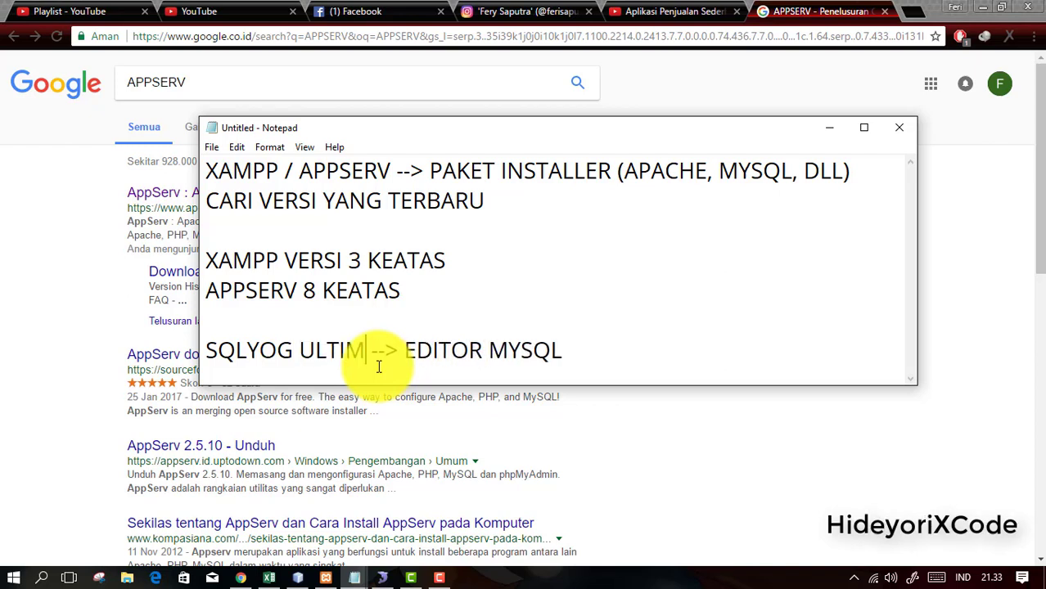
pyautogui.write('ATE')
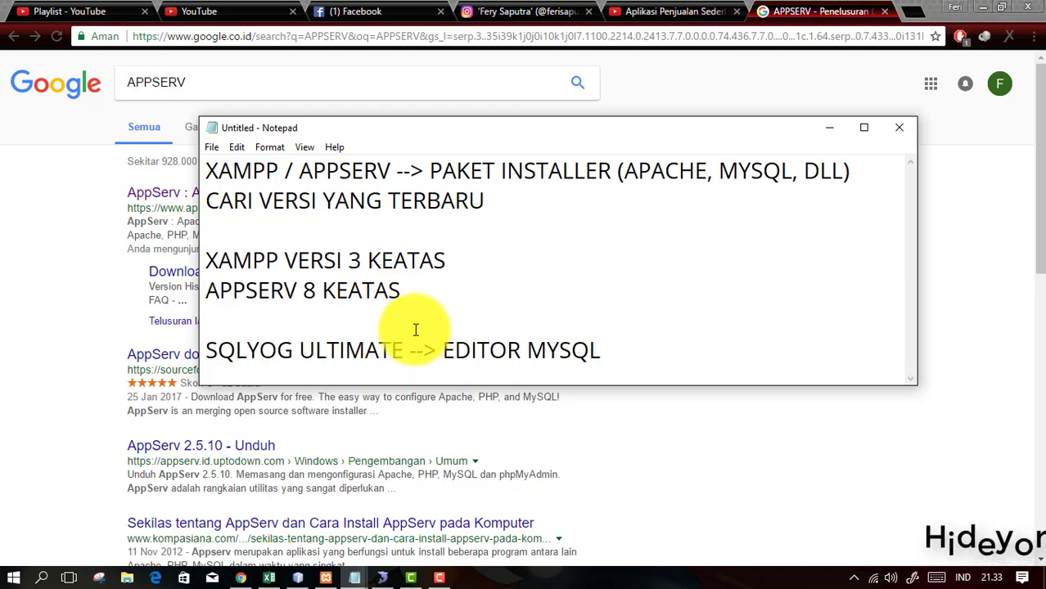
# View the XAMPP Control Panel, switch to SQLyog, collapse the db_ka15a database and select the root@localhost server.
pyautogui.click(328, 579)
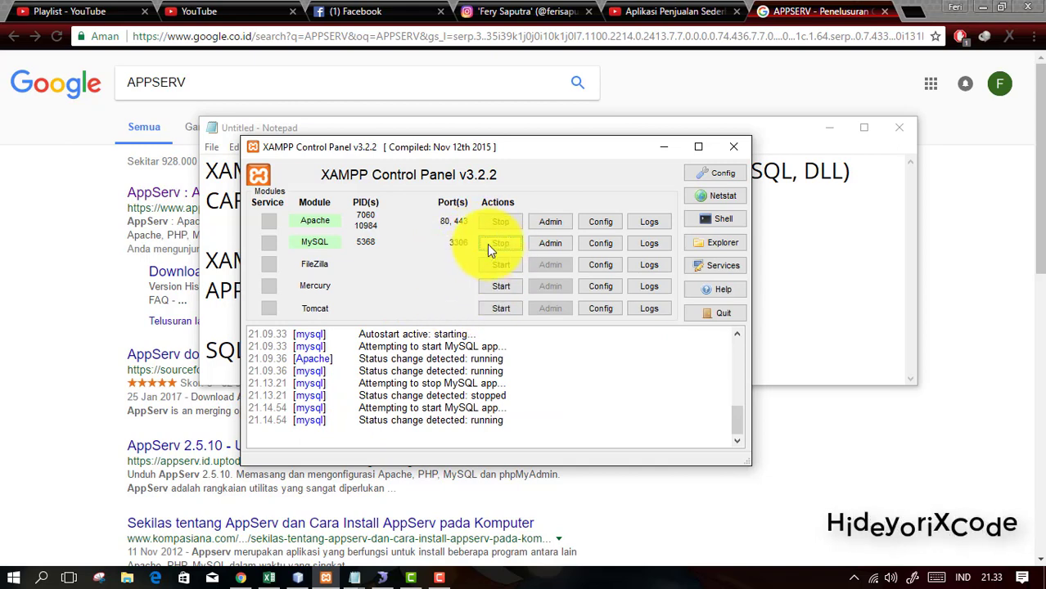
pyautogui.click(382, 578)
pyautogui.scroll(5, 172, 375)
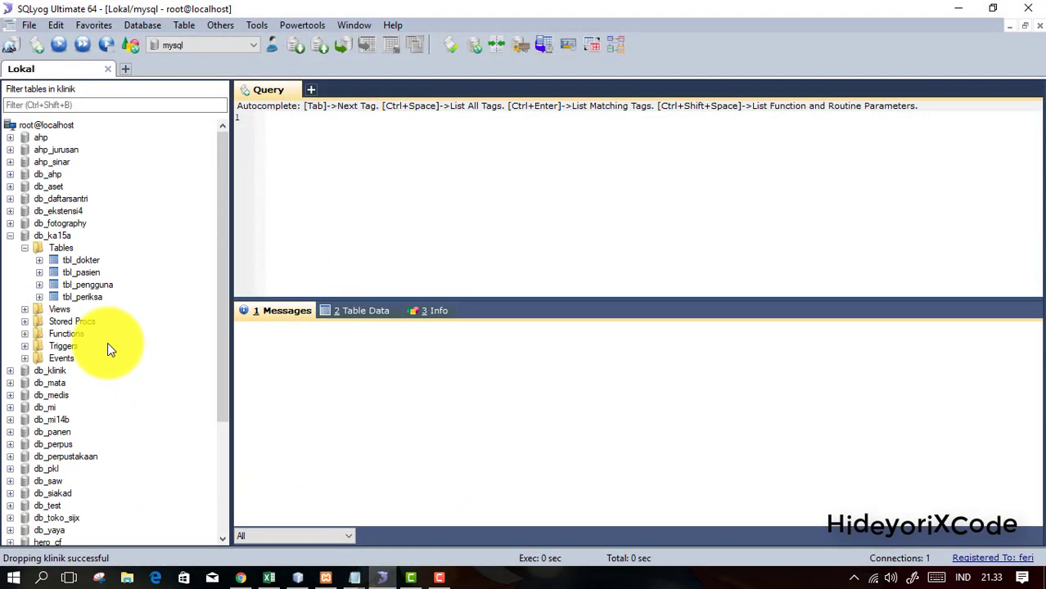
pyautogui.click(10, 236)
pyautogui.click(33, 127)
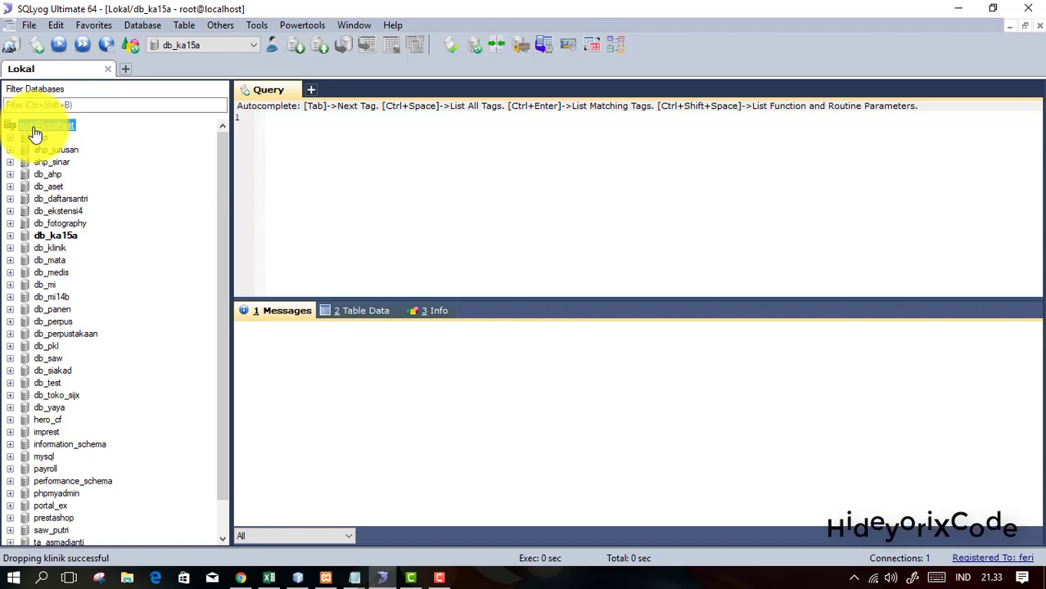
# Bring up the settings for a new MySQL connection and load the saved Lokal connection.
pyautogui.click(30, 27)
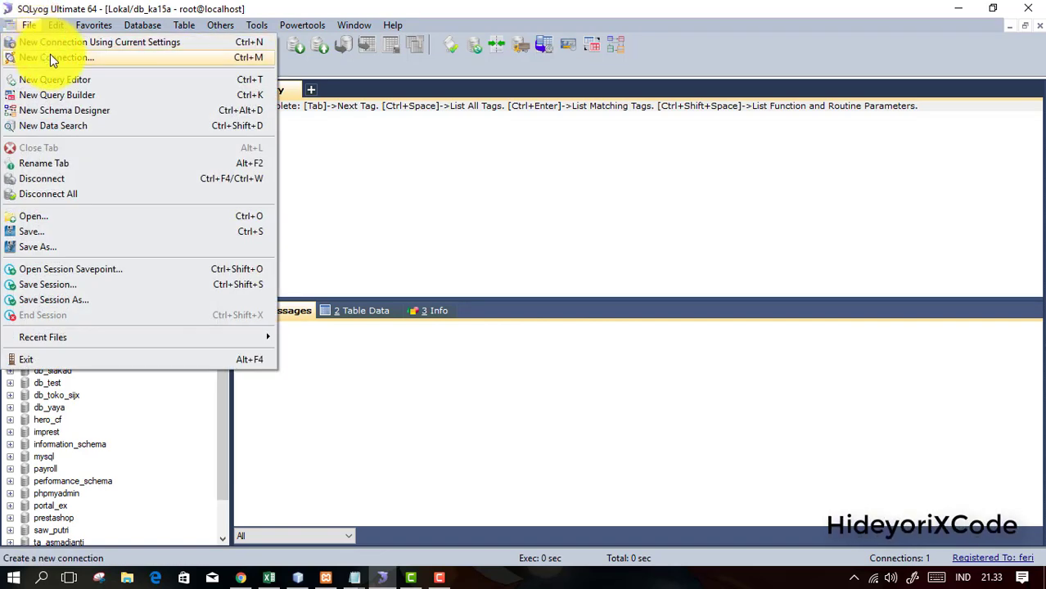
pyautogui.click(51, 54)
pyautogui.moveTo(368, 124); pyautogui.dragTo(87, 142)
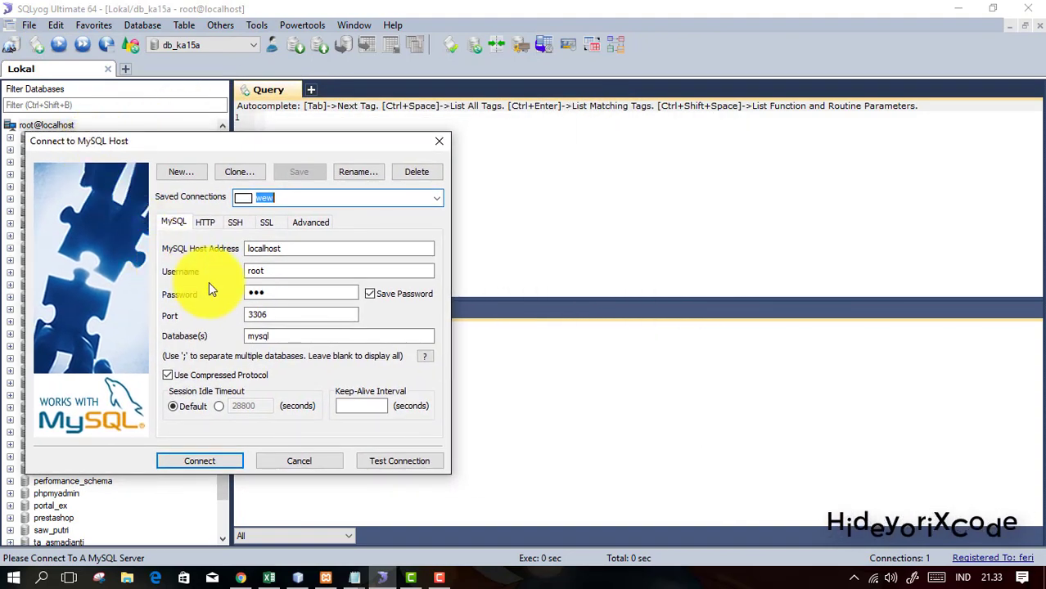
pyautogui.click(436, 197)
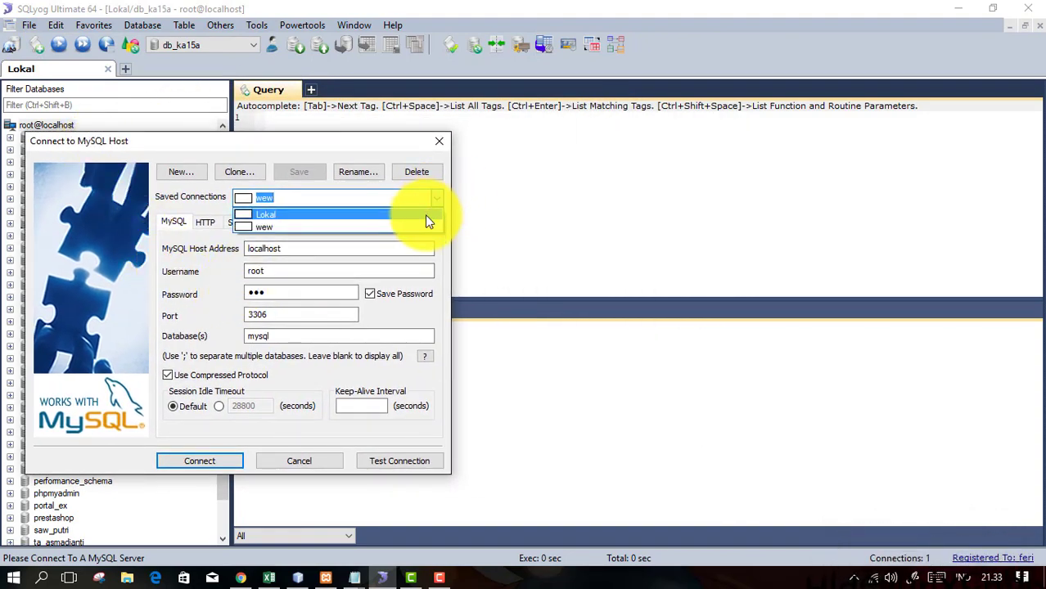
pyautogui.click(423, 216)
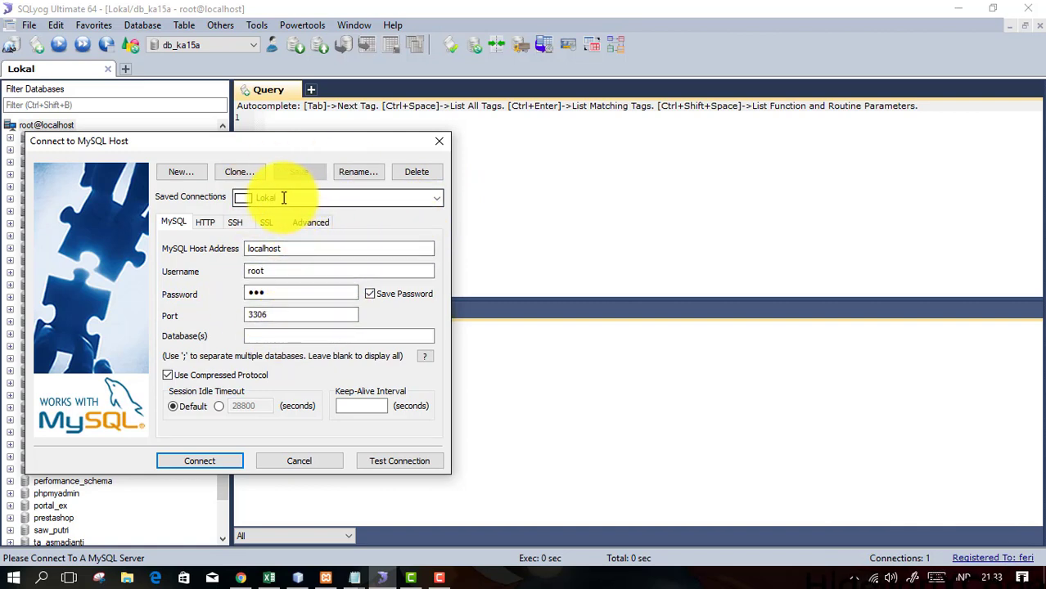
# Examine the Lokal connection's host address, username, password and port fields, and dismiss the dialog without connecting.
pyautogui.doubleClick(288, 248)
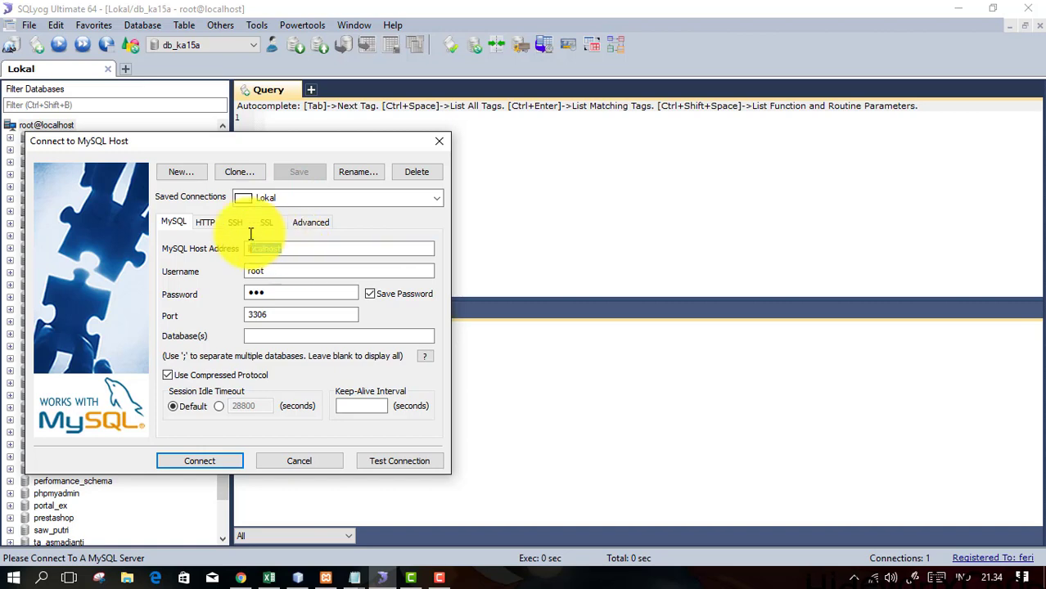
pyautogui.click(304, 275)
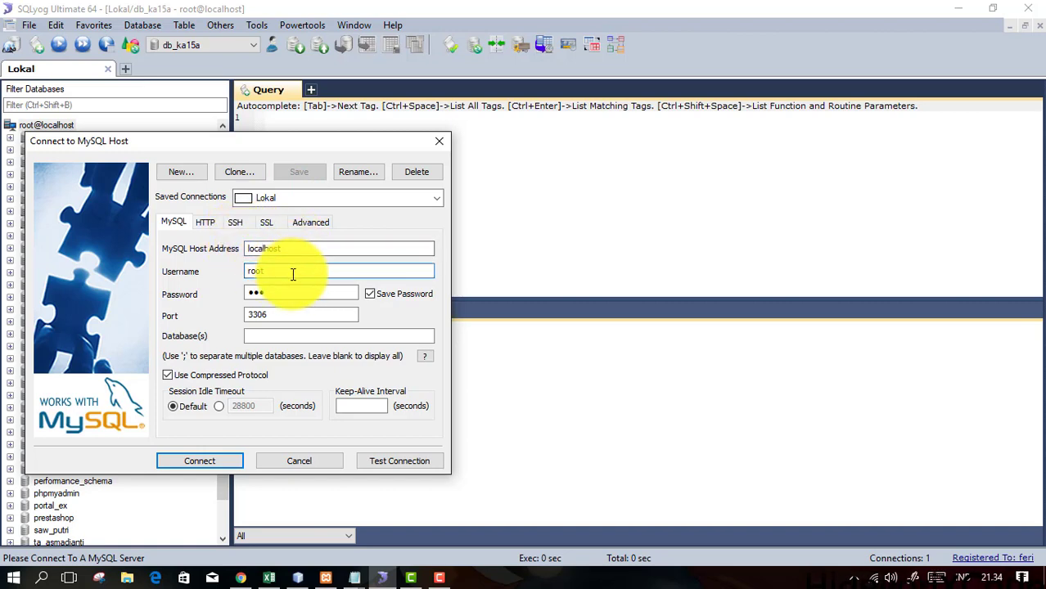
pyautogui.doubleClick(257, 292)
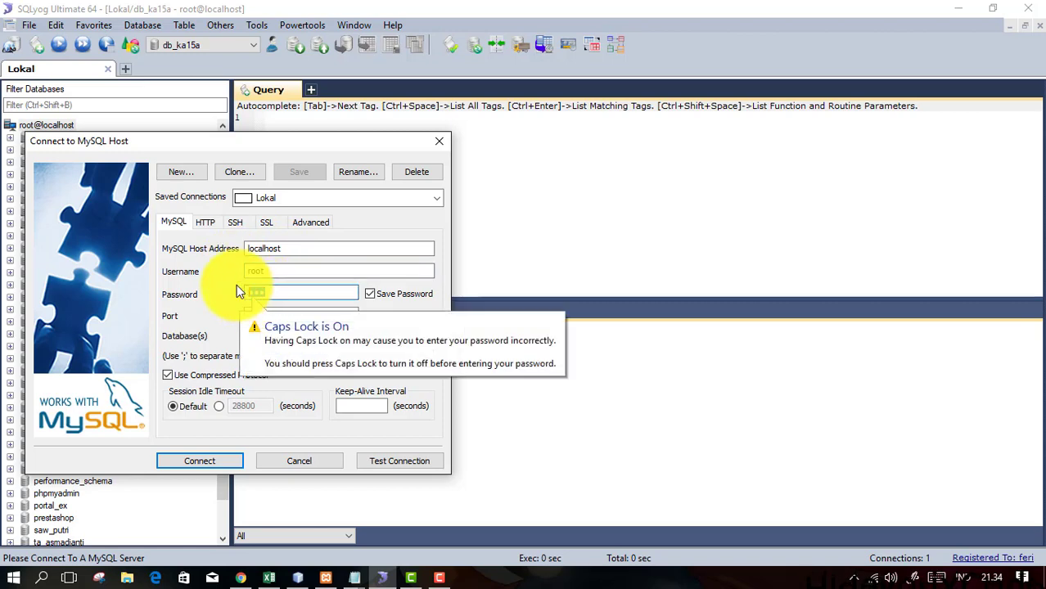
pyautogui.click(288, 292)
pyautogui.click(309, 327)
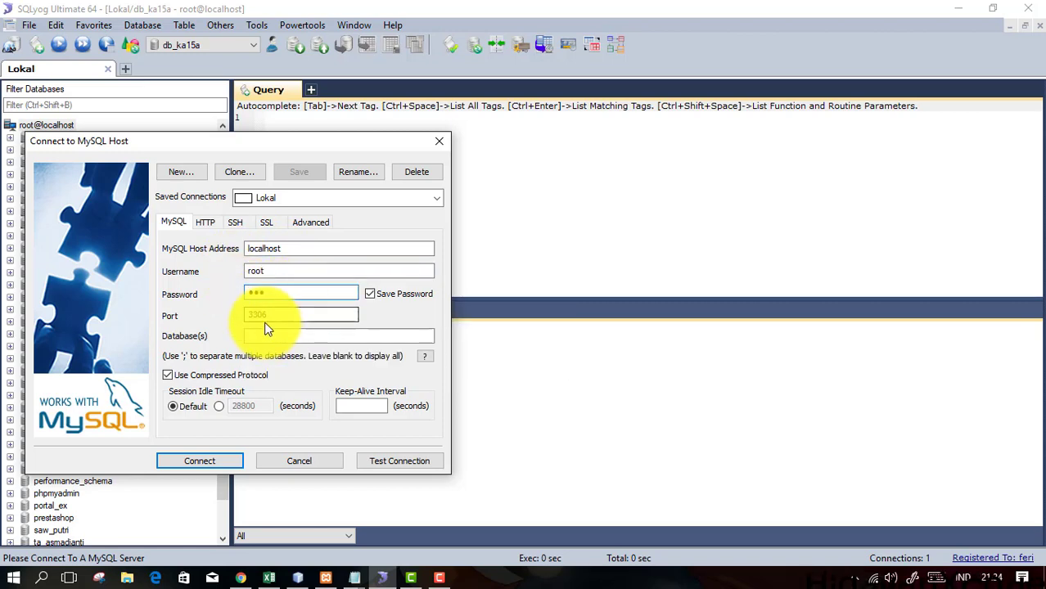
pyautogui.doubleClick(260, 313)
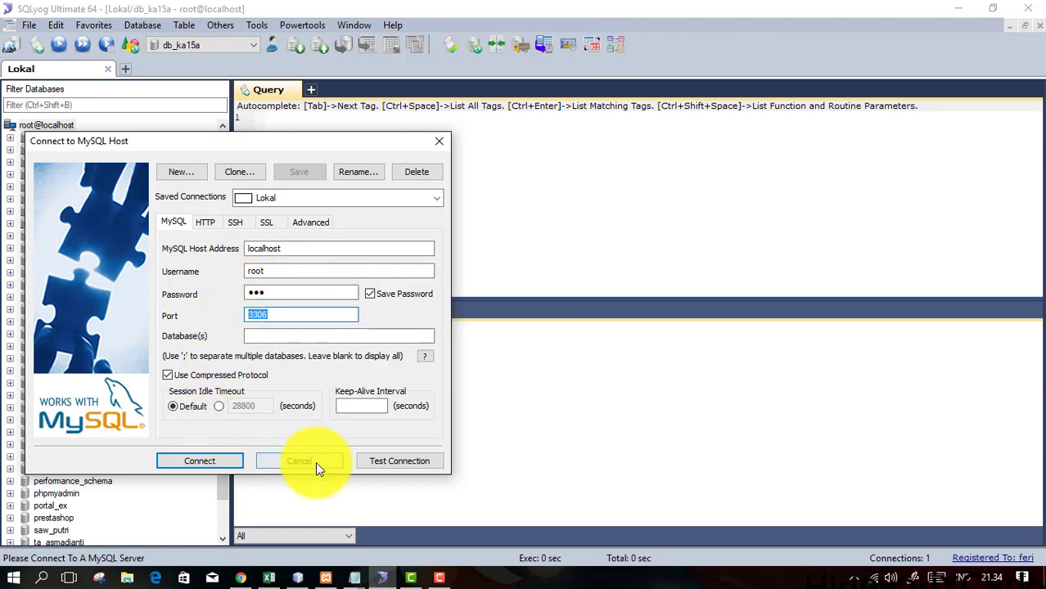
pyautogui.click(280, 460)
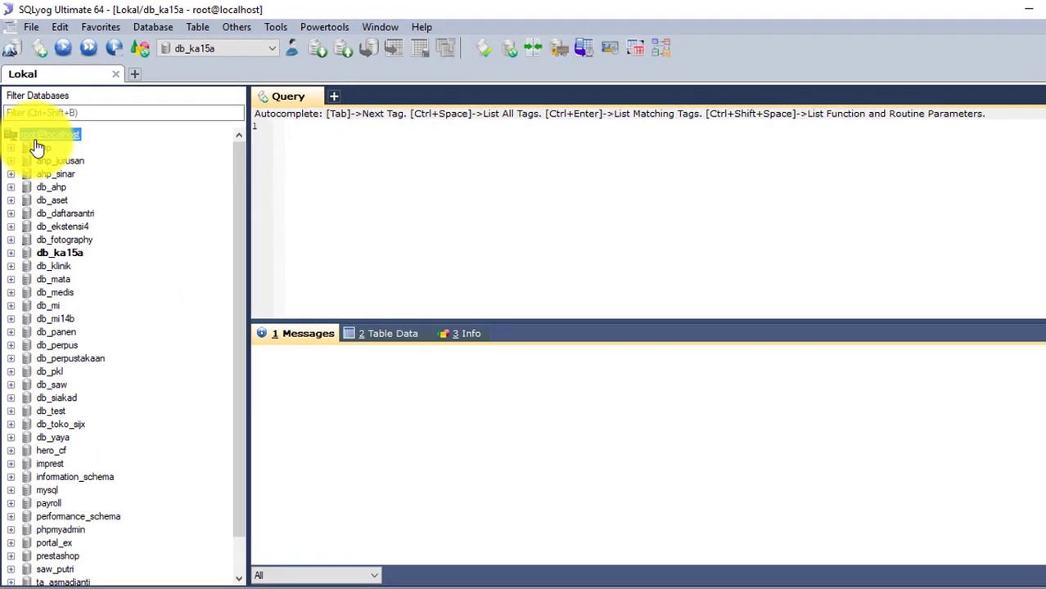
# Create a database named dbase_klinik on the root@localhost server with the default charset and collation.
pyautogui.rightClick(33, 127)
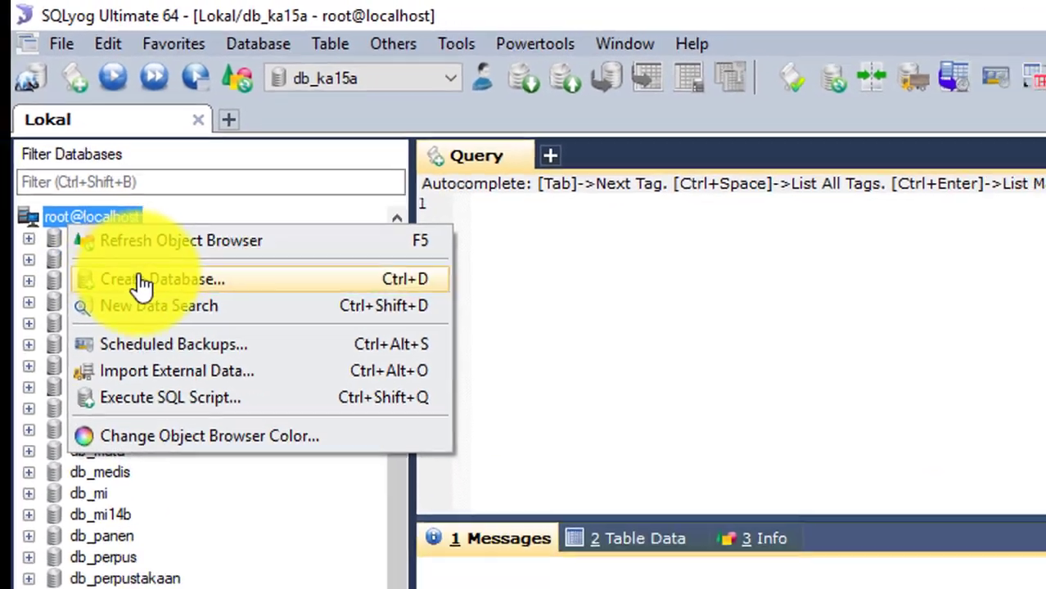
pyautogui.click(142, 282)
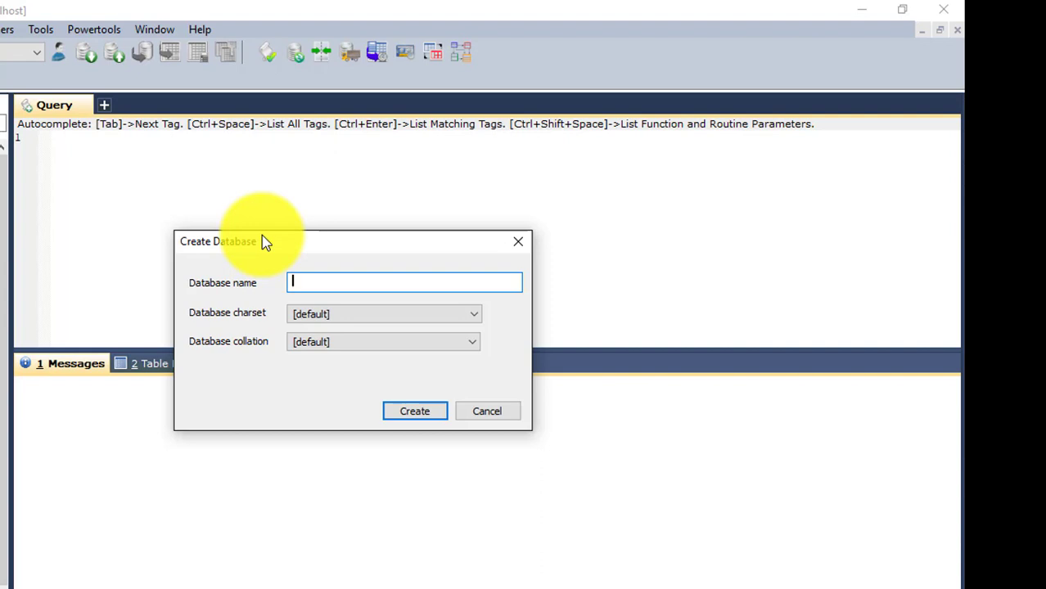
pyautogui.write('proyek')
pyautogui.press('BackSpace')
pyautogui.press('BackSpace')
pyautogui.press('BackSpace')
pyautogui.press('BackSpace')
pyautogui.press('BackSpace')
pyautogui.press('BackSpace')
pyautogui.write('dbase_klinik')
pyautogui.press('Return')
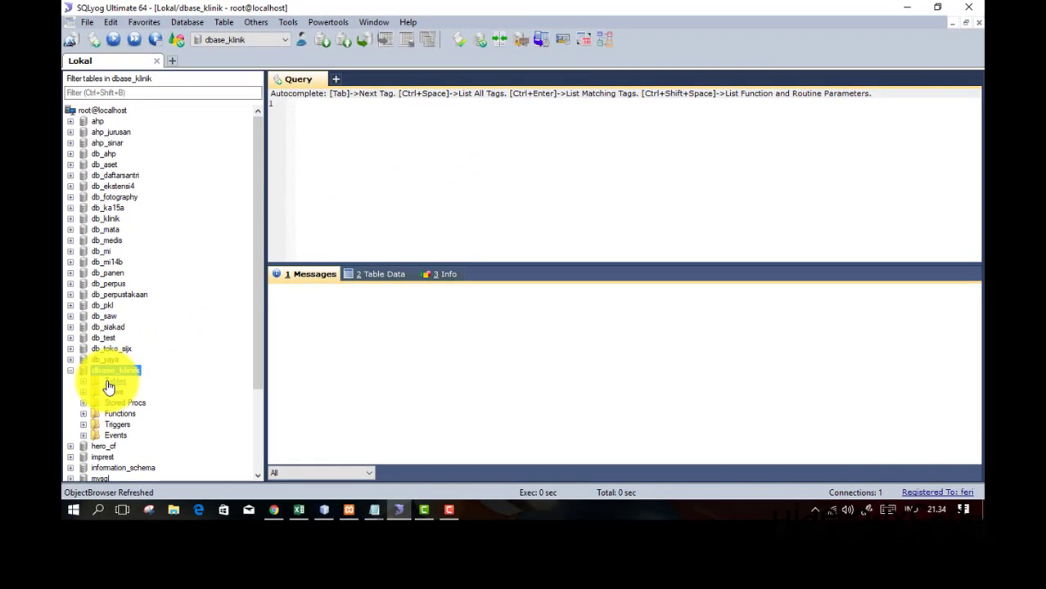
# Start a new table in the dbase_klinik database.
pyautogui.rightClick(109, 386)
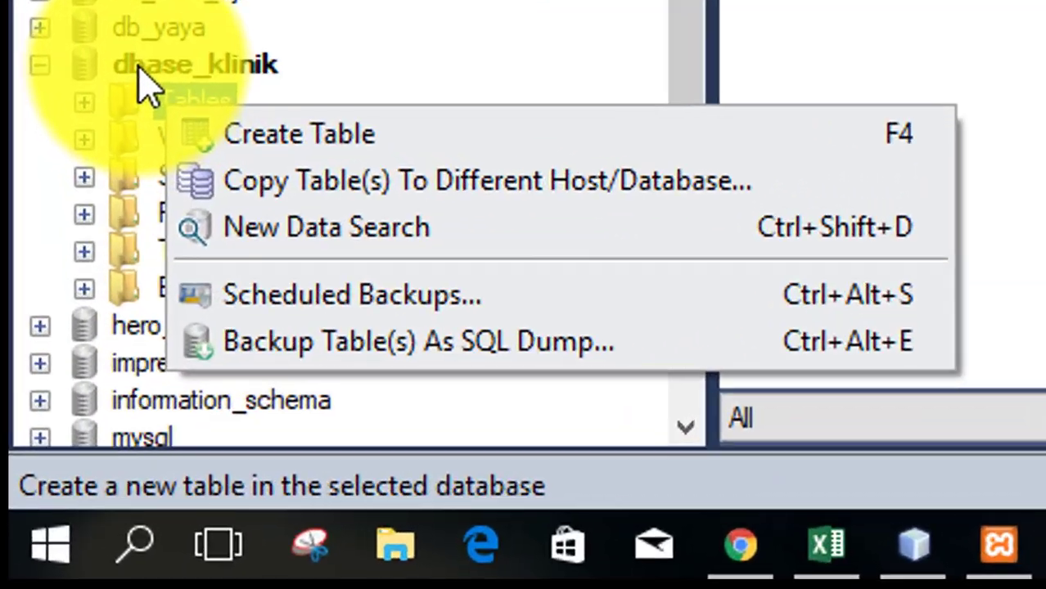
pyautogui.click(139, 70)
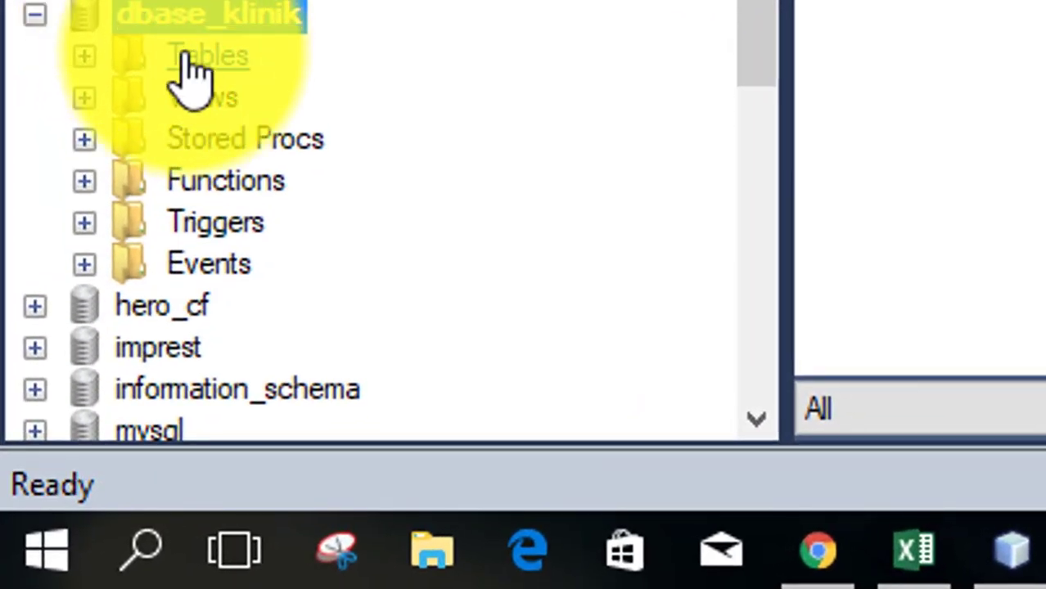
pyautogui.click(181, 102)
pyautogui.rightClick(195, 64)
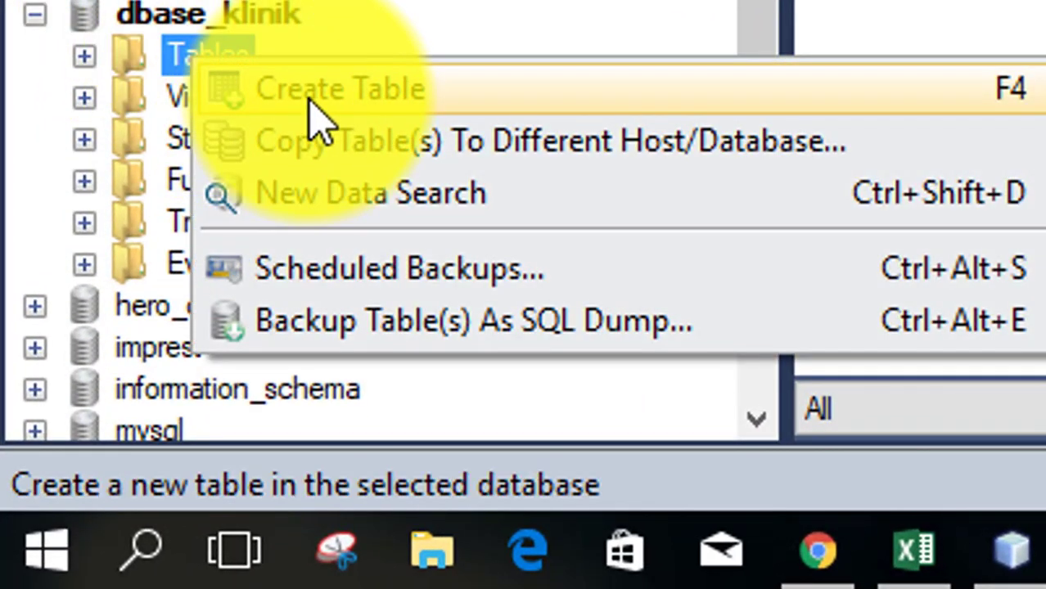
pyautogui.click(309, 94)
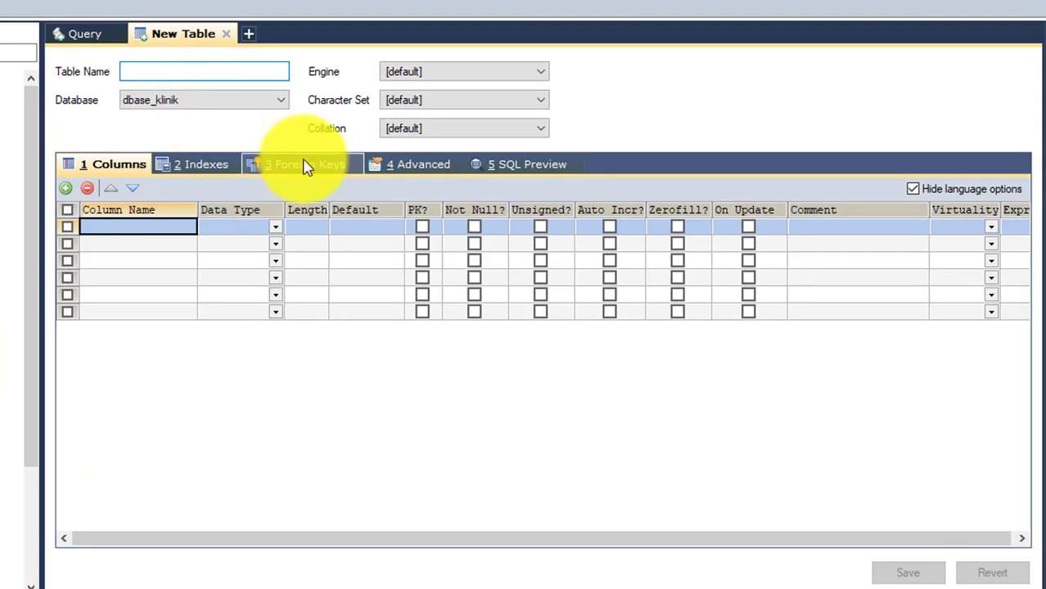
pyautogui.click(322, 588)
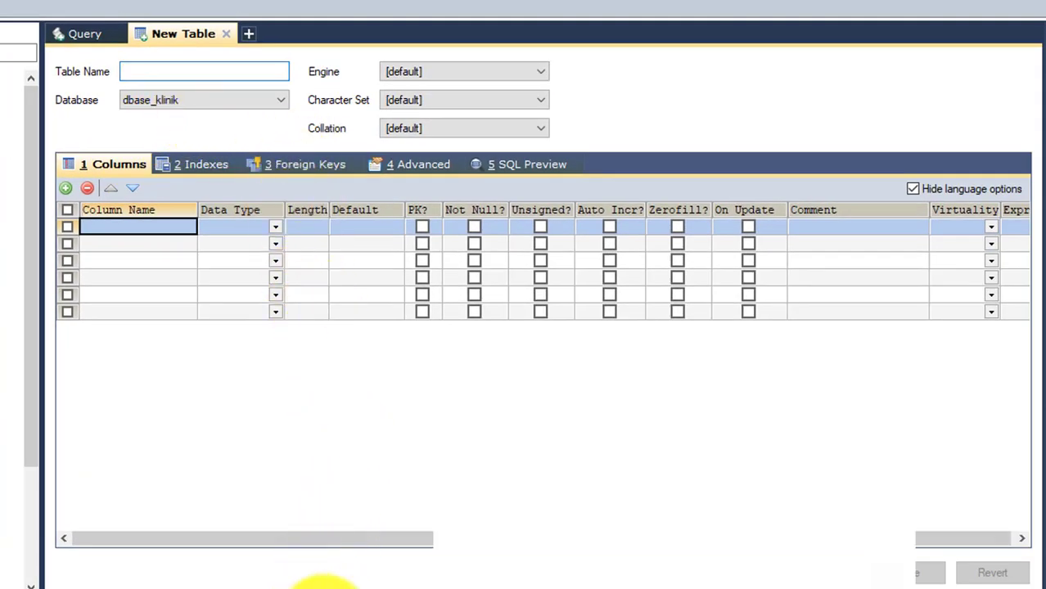
pyautogui.click(980, 570)
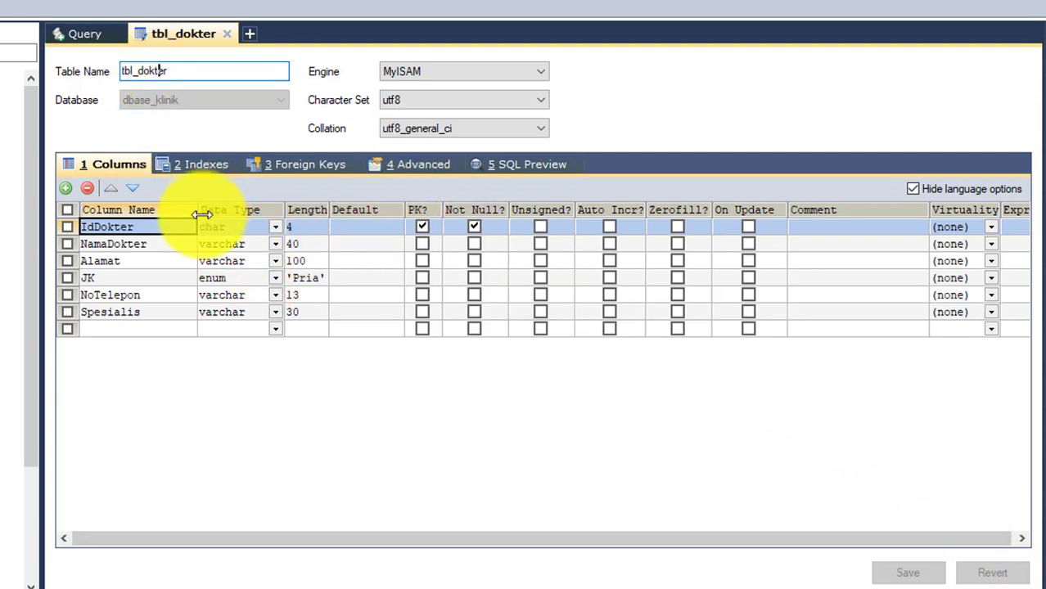
# Widen the Column Name, Data Type and Length columns of the tbl_dokter design grid so the entries are fully readable.
pyautogui.moveTo(202, 214); pyautogui.dragTo(207, 214)
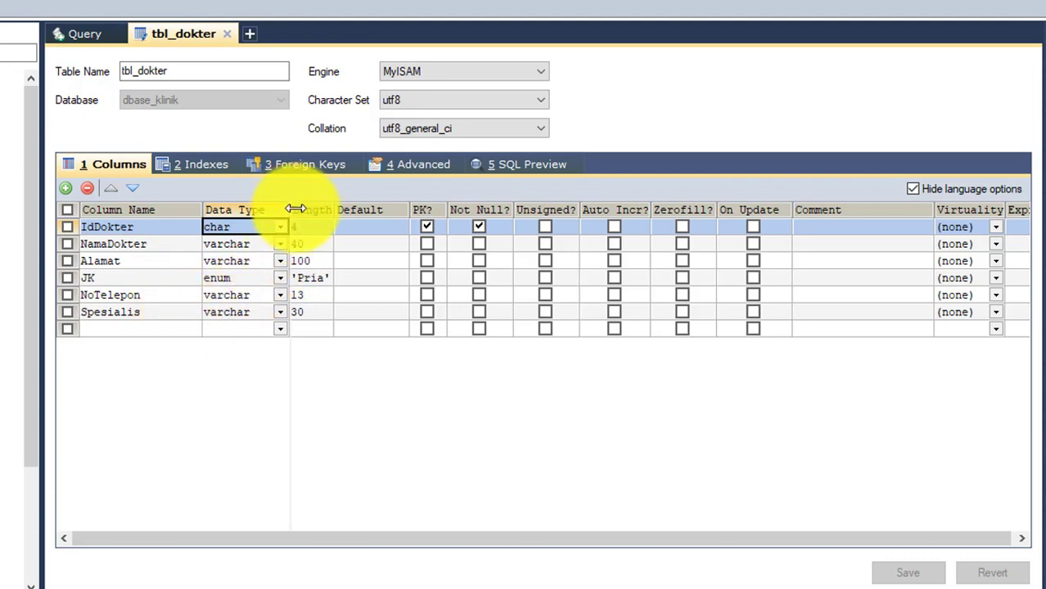
pyautogui.moveTo(295, 210); pyautogui.dragTo(323, 210)
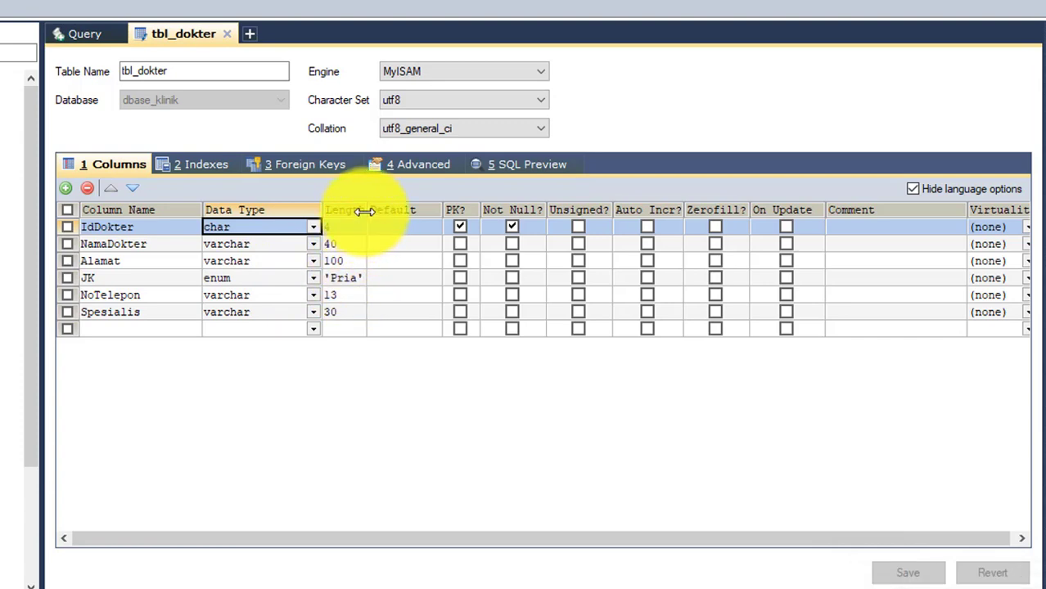
pyautogui.moveTo(365, 212); pyautogui.dragTo(423, 210)
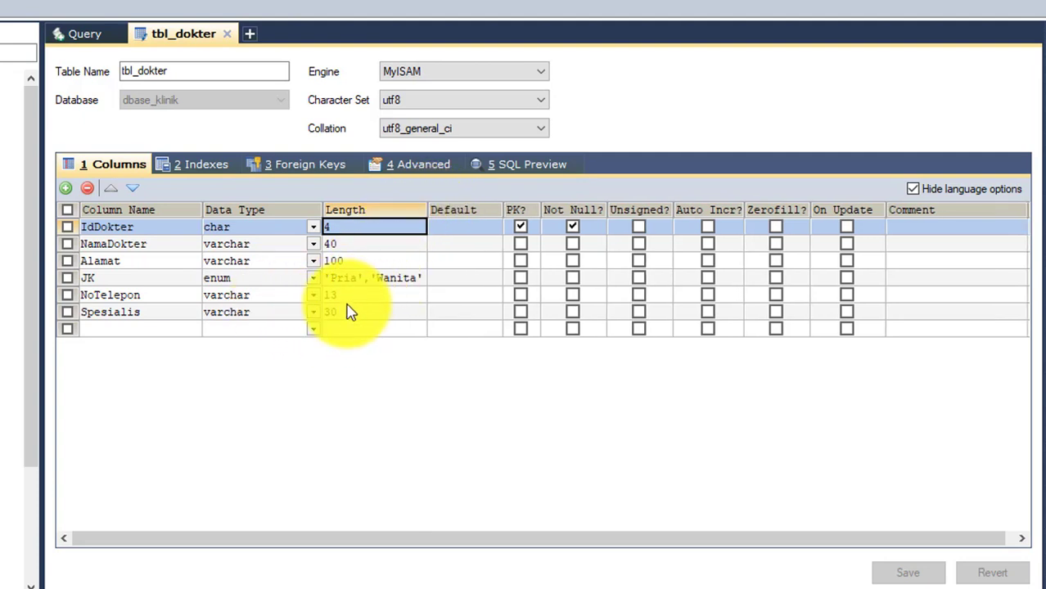
# Mark the NamaDokter, Alamat, JK, NoTelepon and Spesialis columns of tbl_dokter as Not Null.
pyautogui.click(572, 244)
pyautogui.click(573, 260)
pyautogui.click(572, 278)
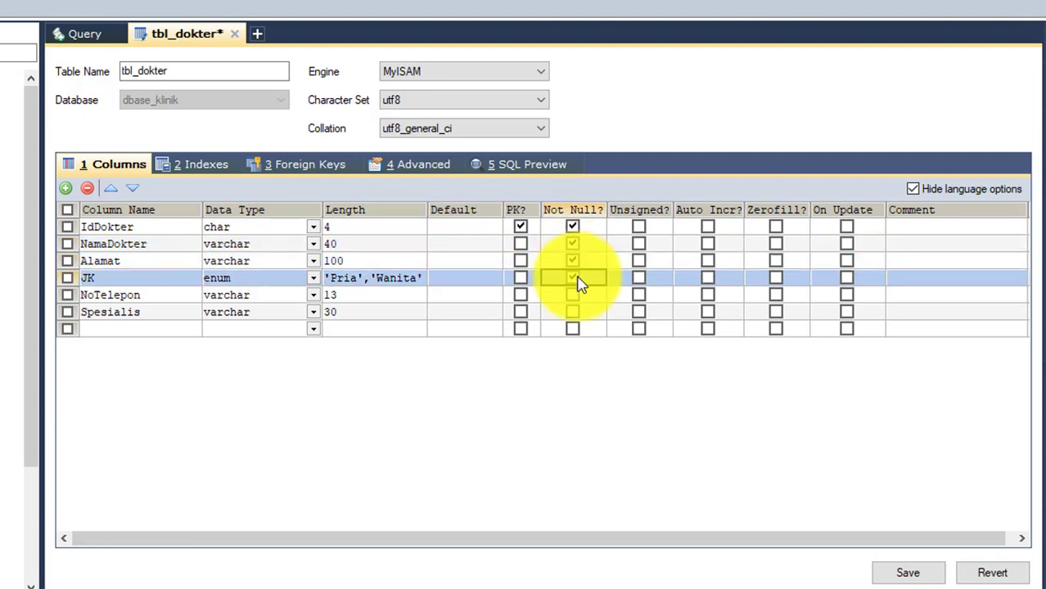
pyautogui.click(572, 297)
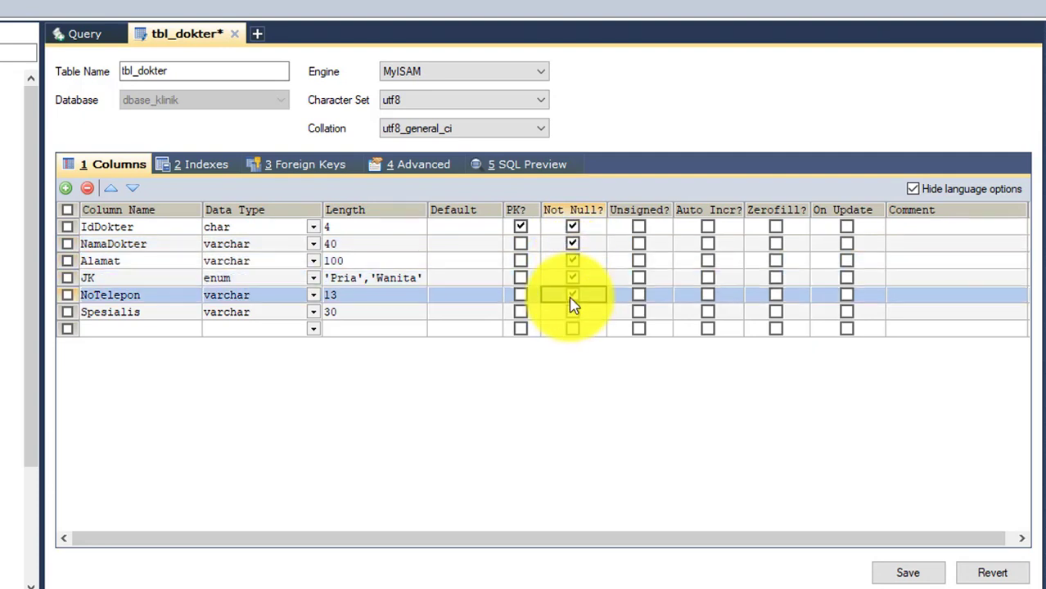
pyautogui.click(577, 316)
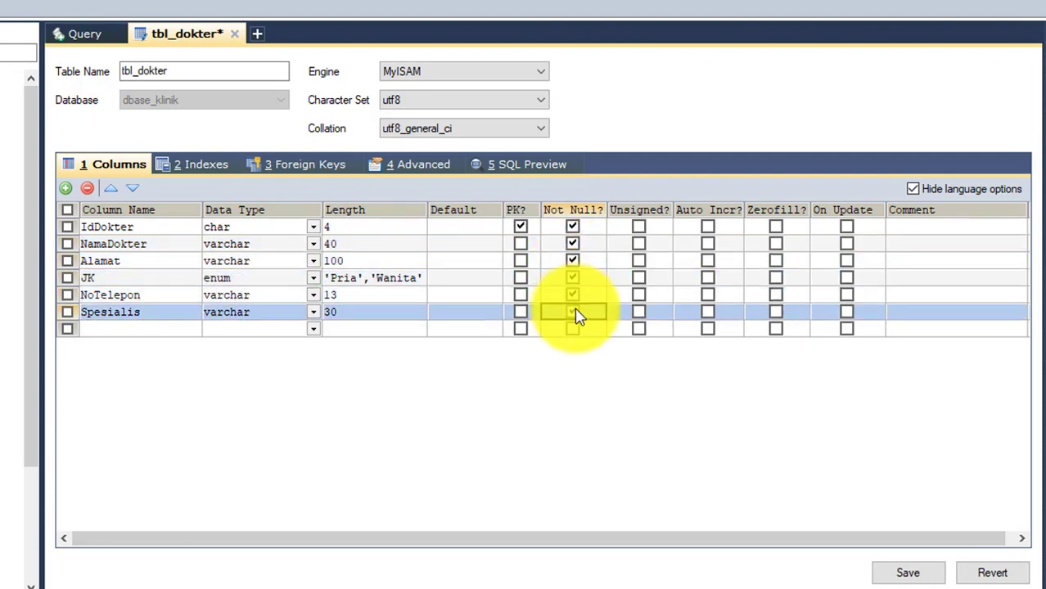
# Set the tbl_dokter engine to InnoDB, then save the table and close its design.
pyautogui.click(544, 73)
pyautogui.click(530, 113)
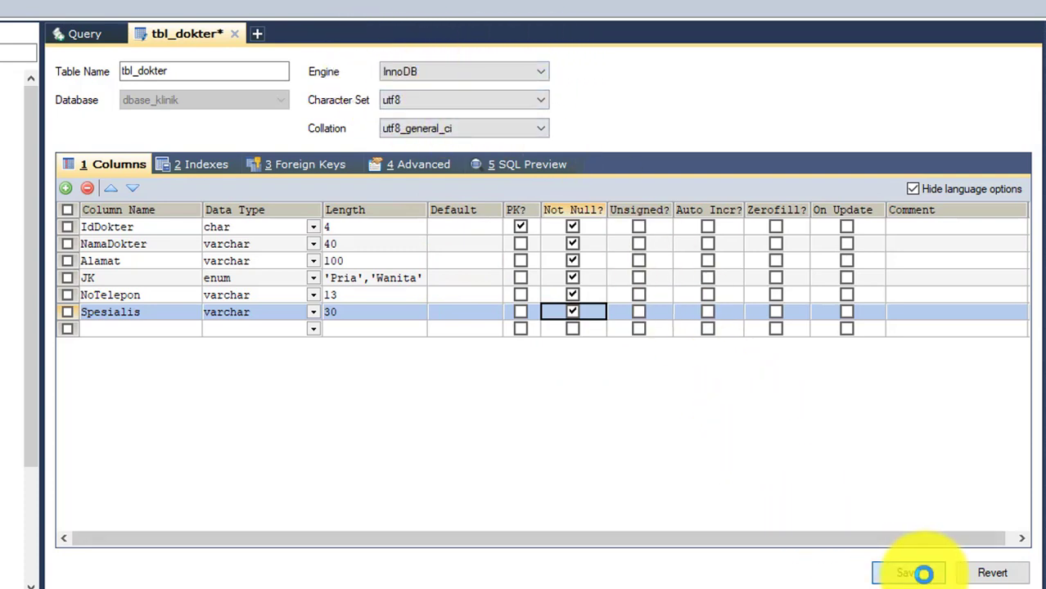
pyautogui.click(923, 571)
pyautogui.click(459, 348)
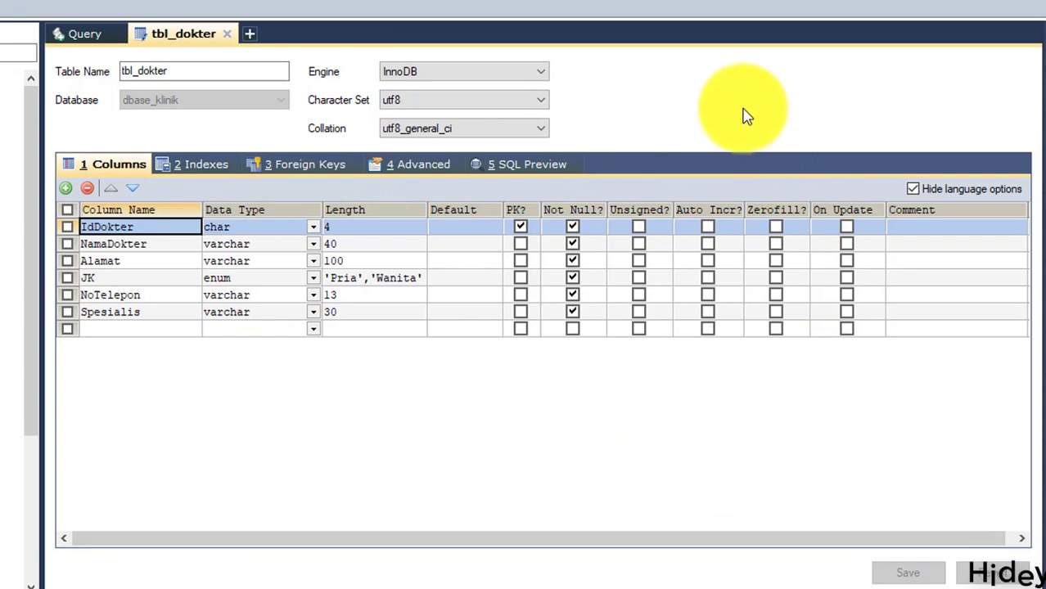
pyautogui.click(226, 35)
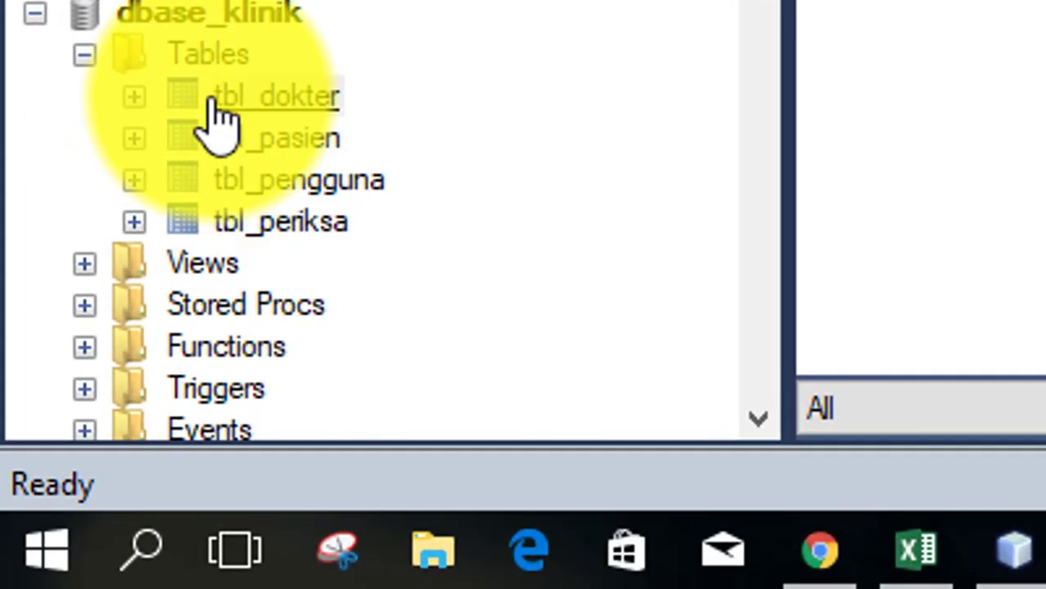
pyautogui.rightClick(209, 72)
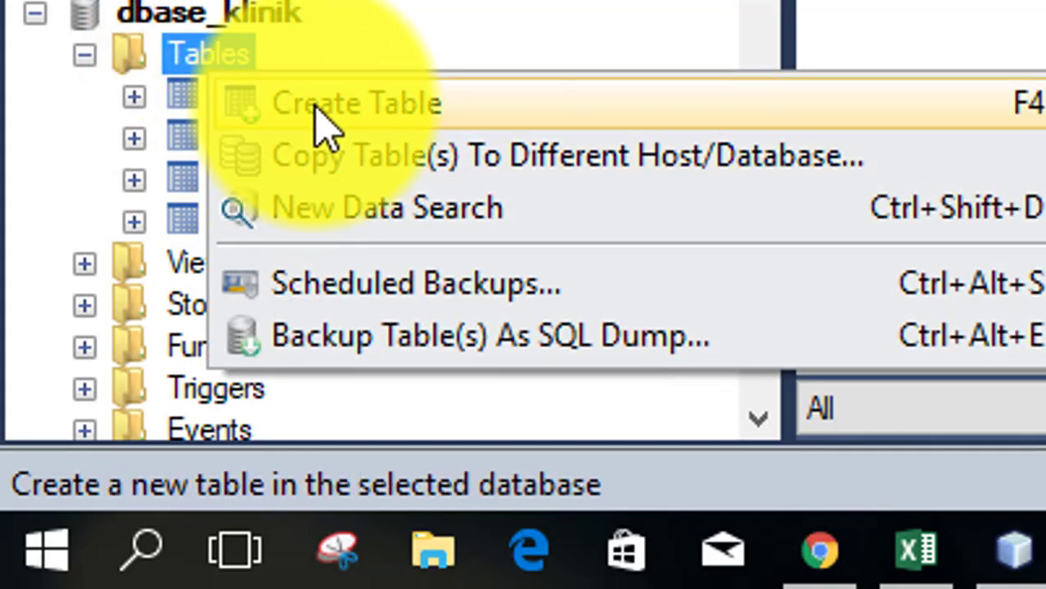
pyautogui.click(315, 103)
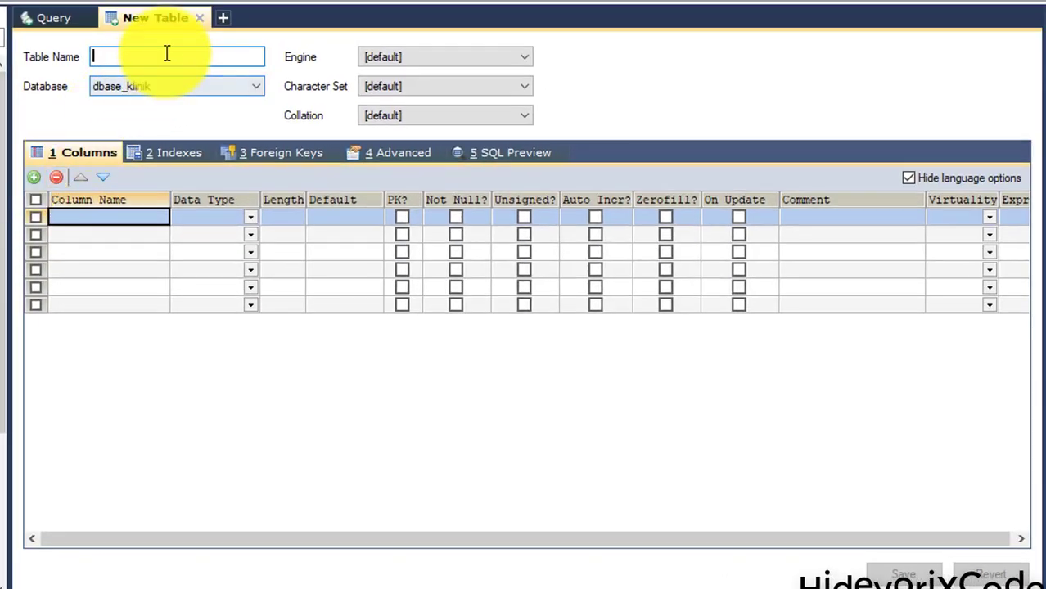
pyautogui.click(200, 17)
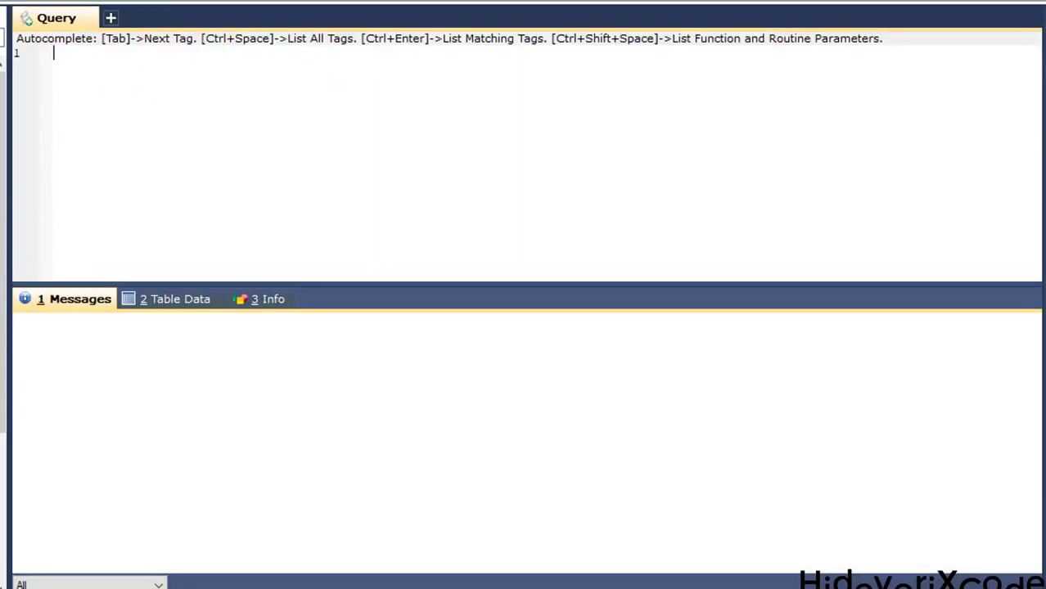
# Open the structure of tbl_pasien for altering and set its engine to InnoDB.
pyautogui.rightClick(2, 205)
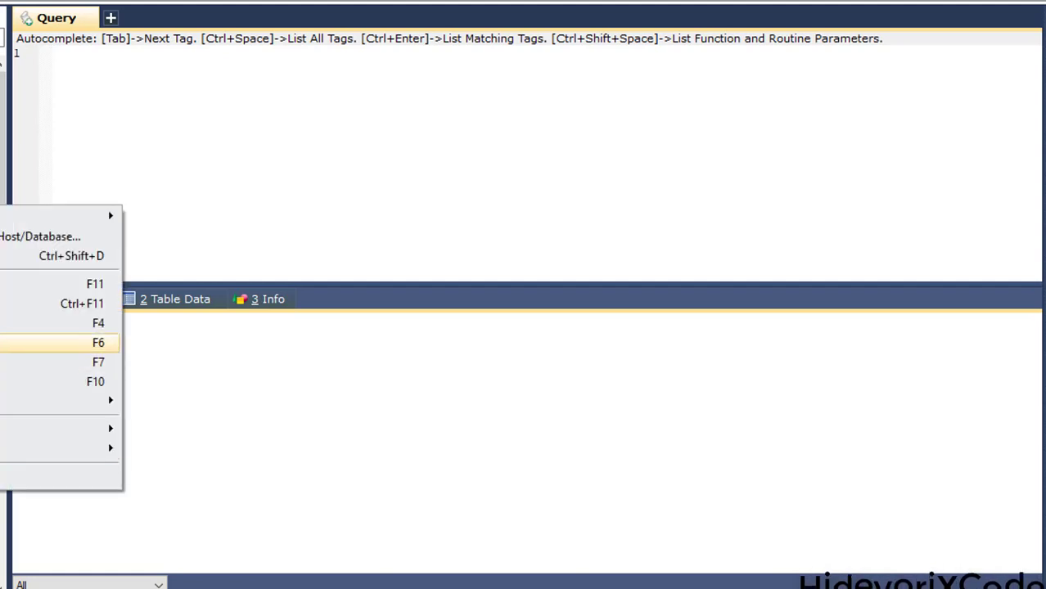
pyautogui.click(34, 342)
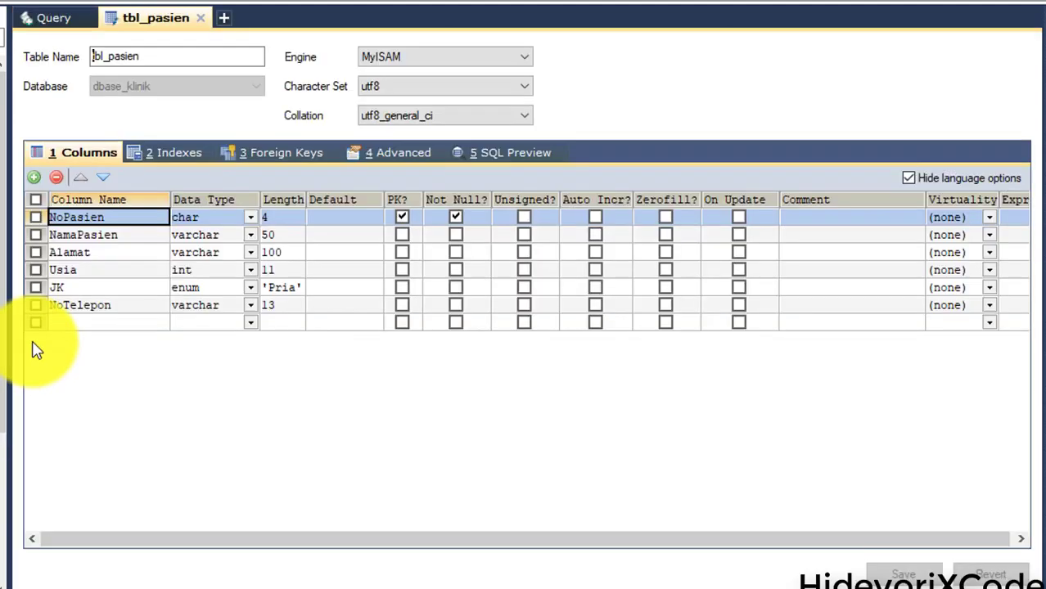
pyautogui.click(528, 66)
pyautogui.click(517, 100)
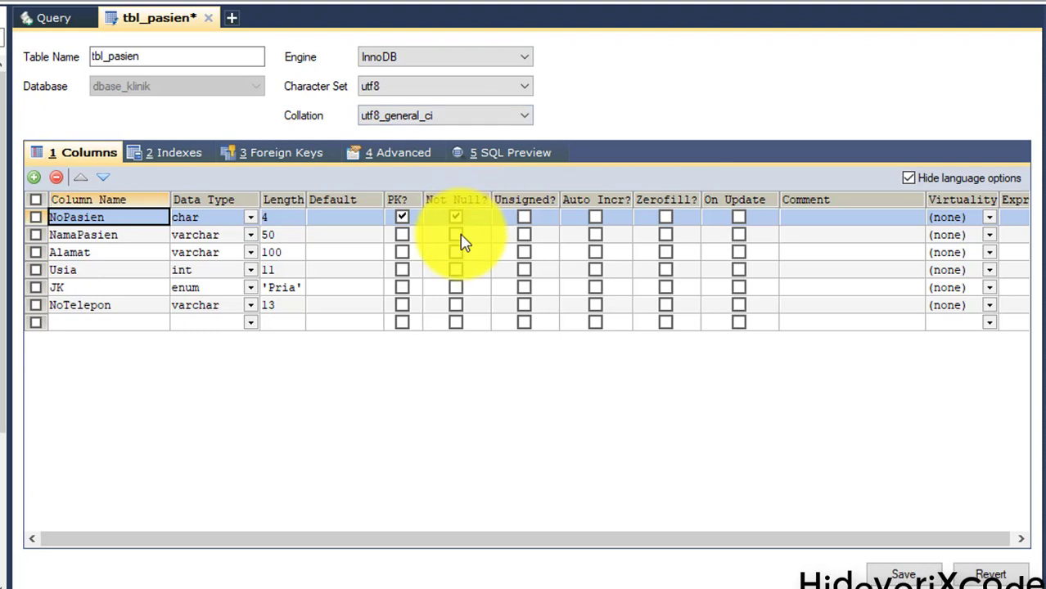
# Mark the NamaPasien, Alamat, Usia, JK and NoTelepon columns of tbl_pasien as Not Null.
pyautogui.click(460, 238)
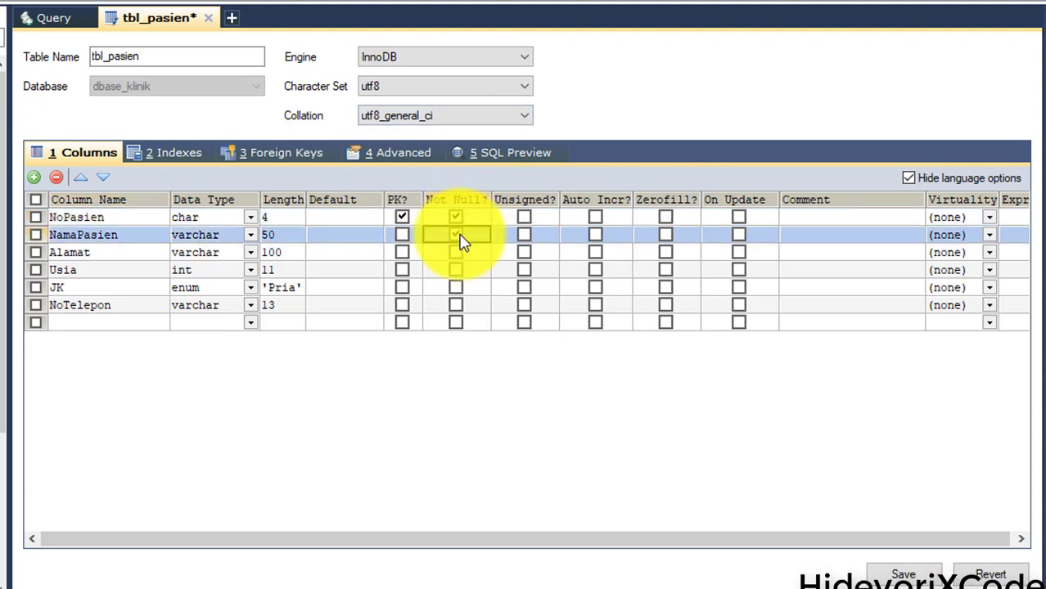
pyautogui.click(461, 289)
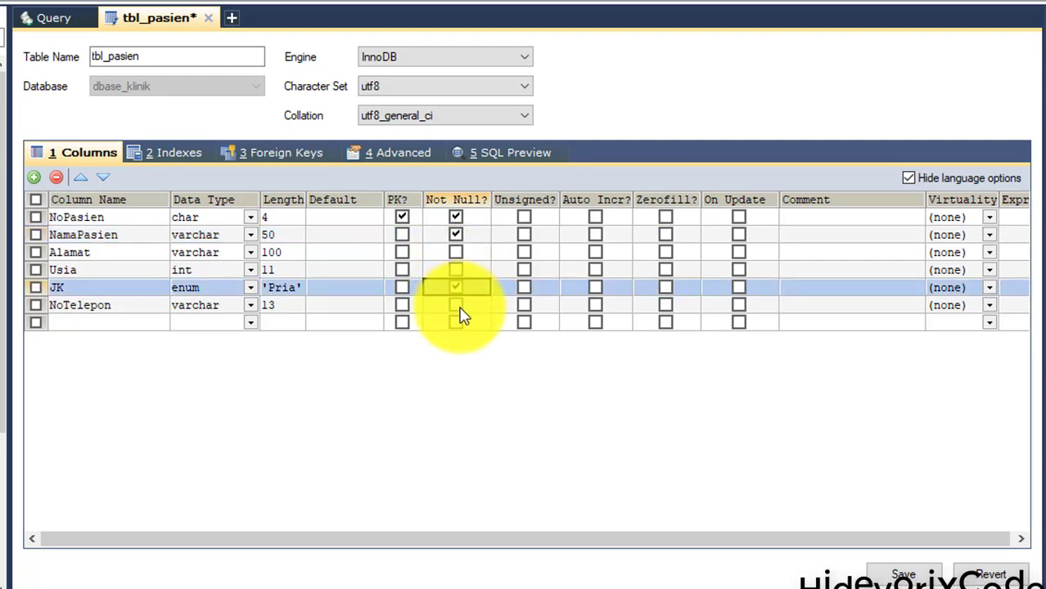
pyautogui.click(458, 308)
pyautogui.click(457, 270)
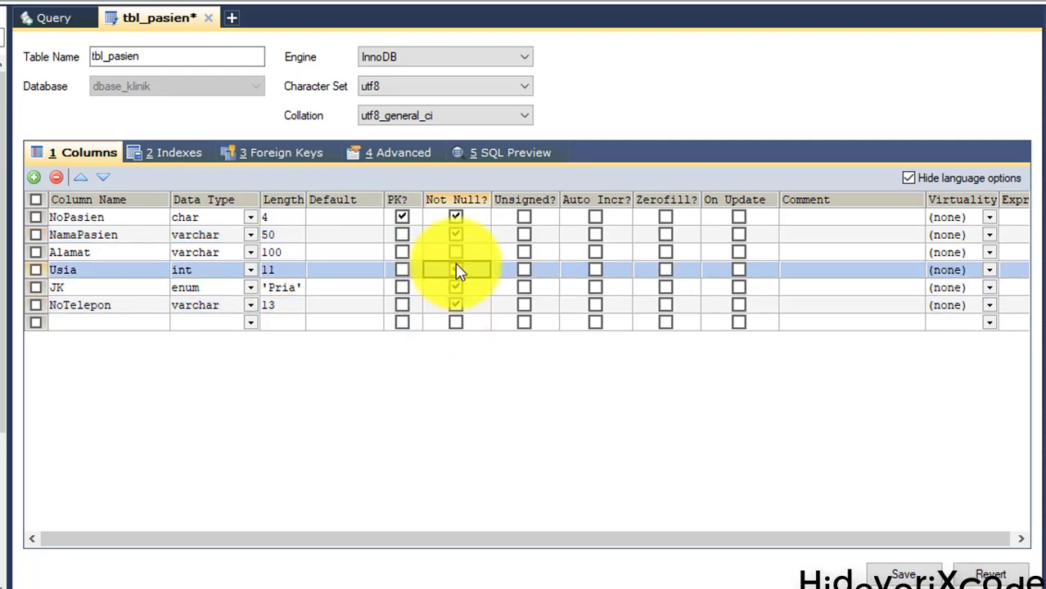
pyautogui.click(456, 255)
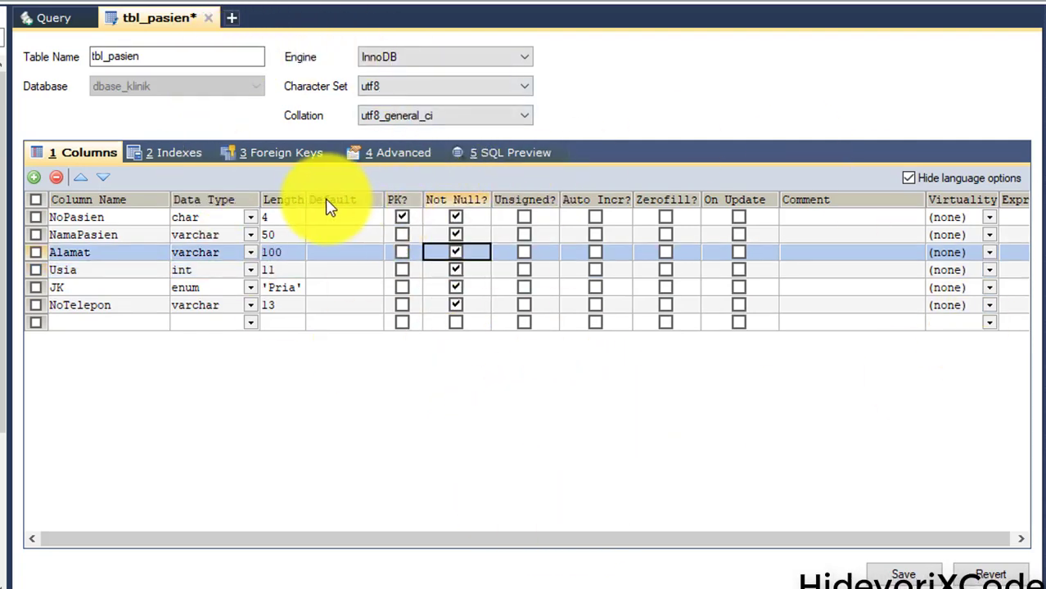
# Widen the Length column to show the full JK enum values, then save tbl_pasien and close its design.
pyautogui.moveTo(307, 200); pyautogui.dragTo(375, 209)
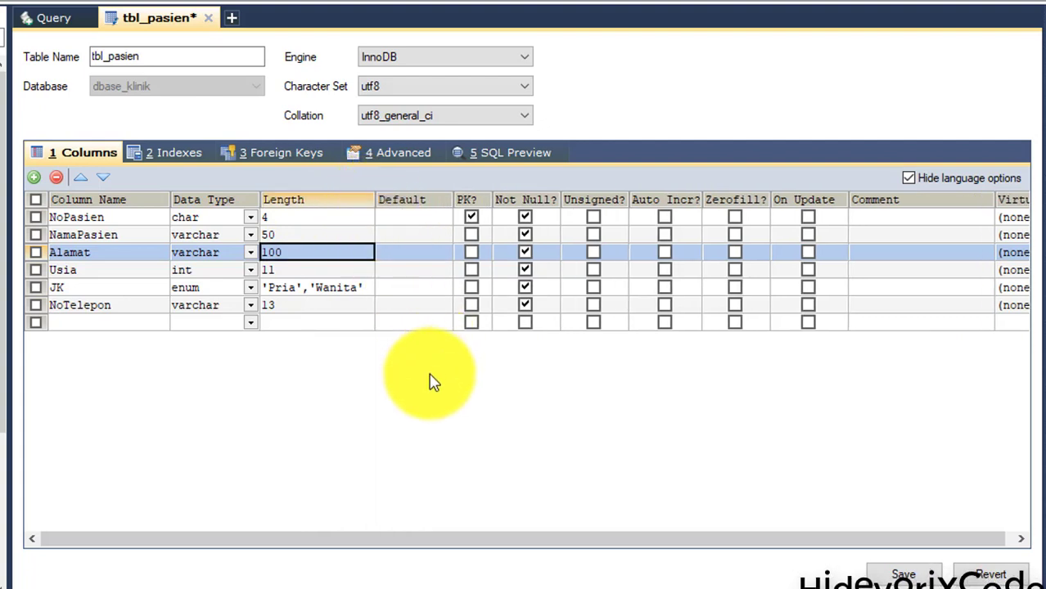
pyautogui.click(370, 291)
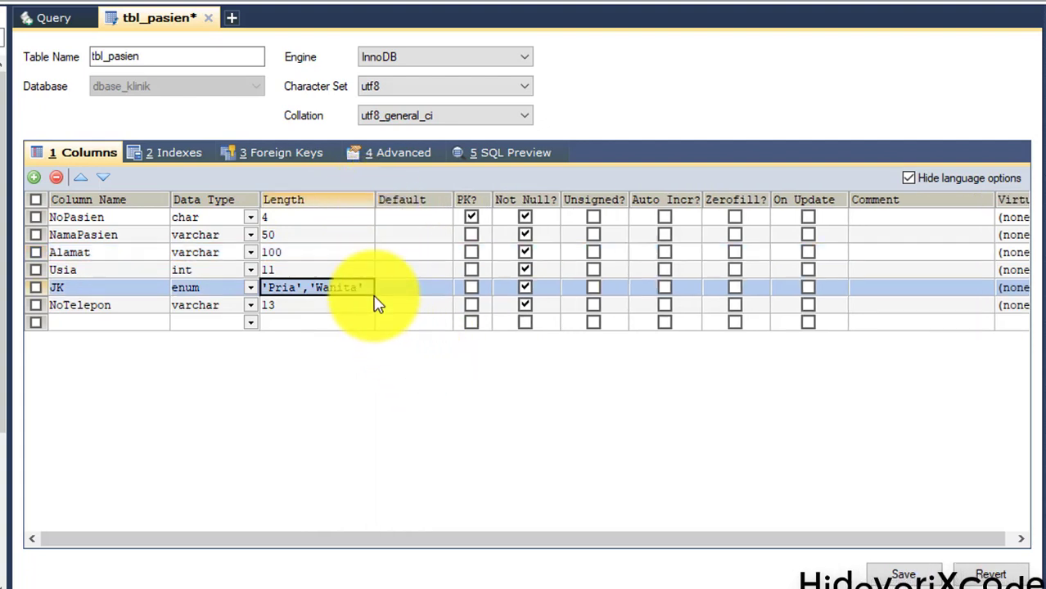
pyautogui.click(889, 576)
pyautogui.click(462, 343)
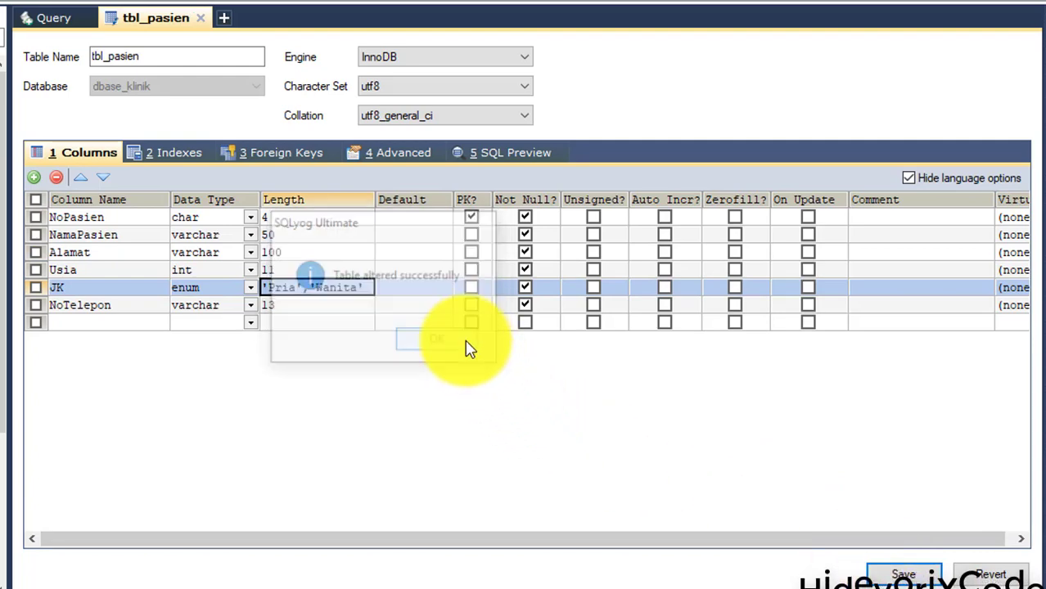
pyautogui.click(200, 17)
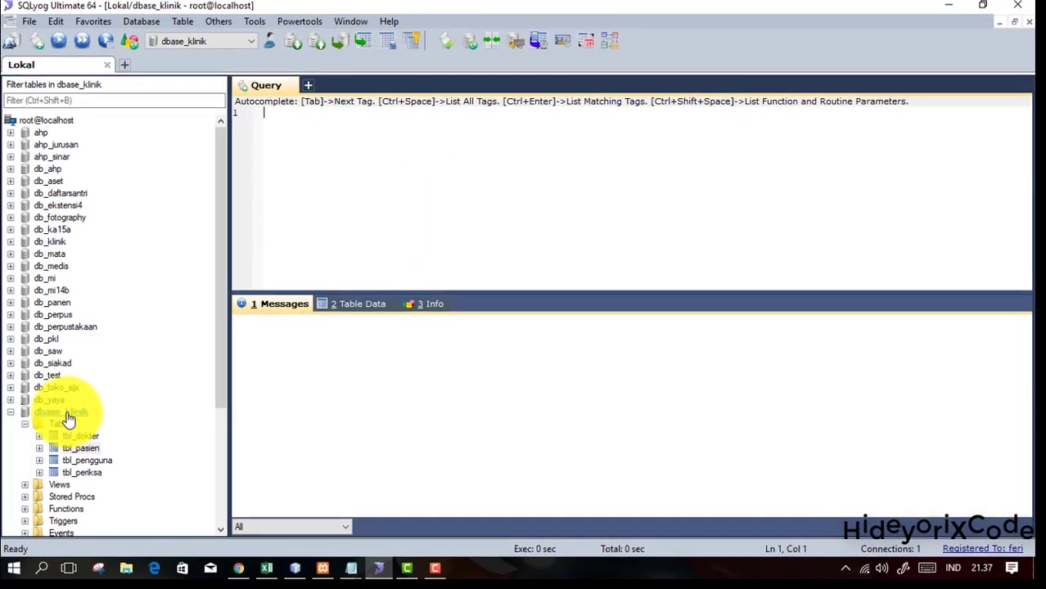
pyautogui.rightClick(70, 412)
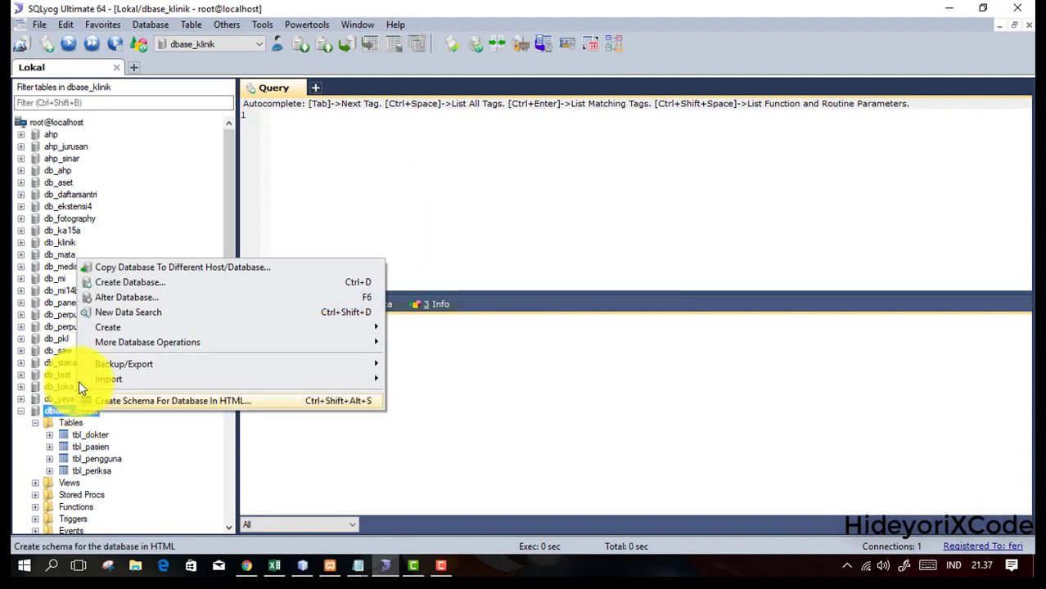
pyautogui.click(73, 427)
pyautogui.rightClick(74, 425)
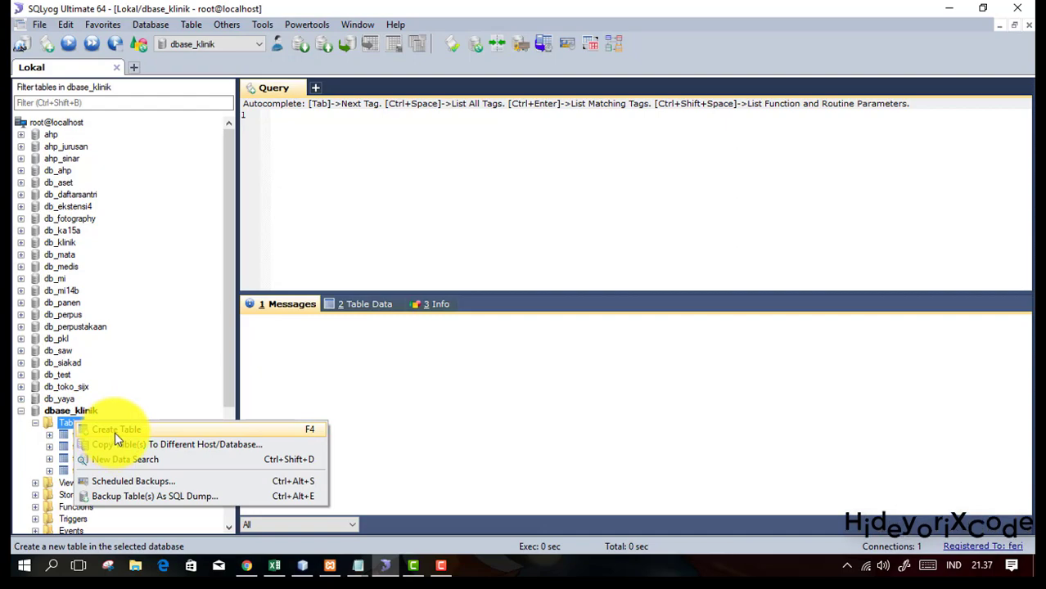
pyautogui.click(114, 432)
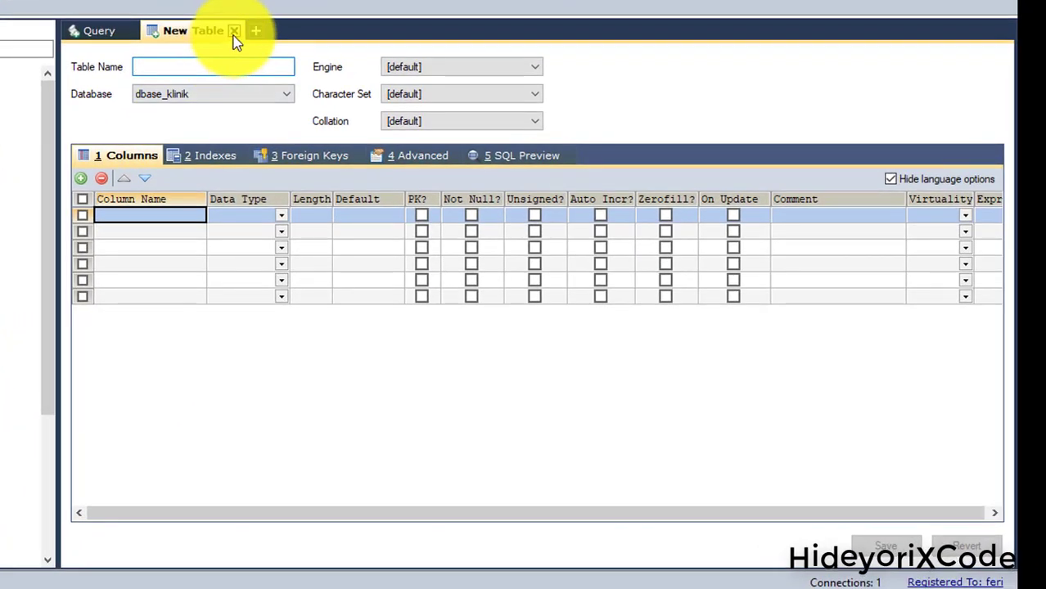
pyautogui.click(233, 33)
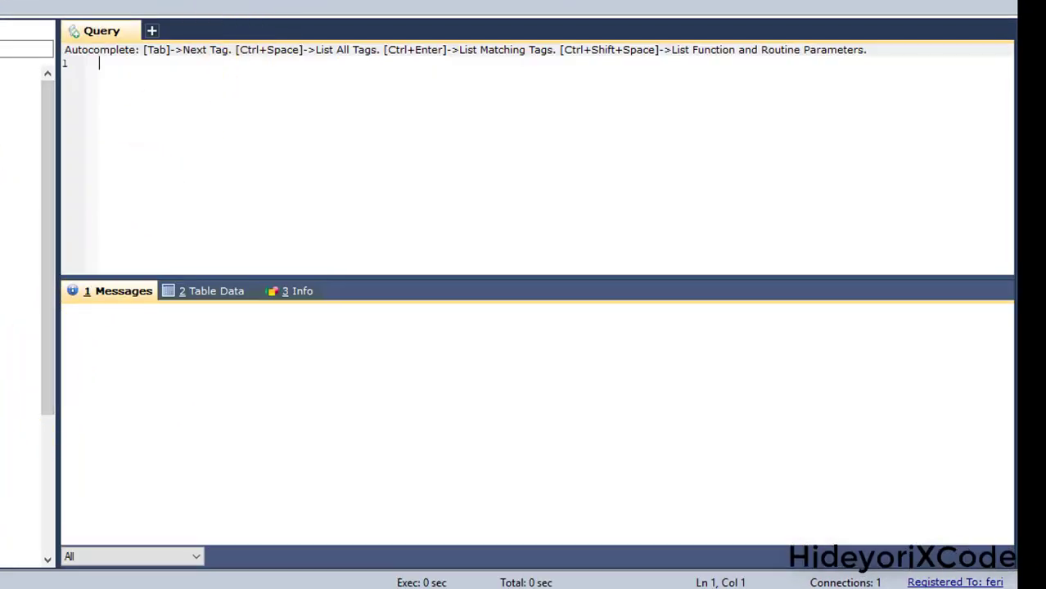
# Open the structure of tbl_periksa for altering and set its engine to InnoDB.
pyautogui.rightClick(1, 231)
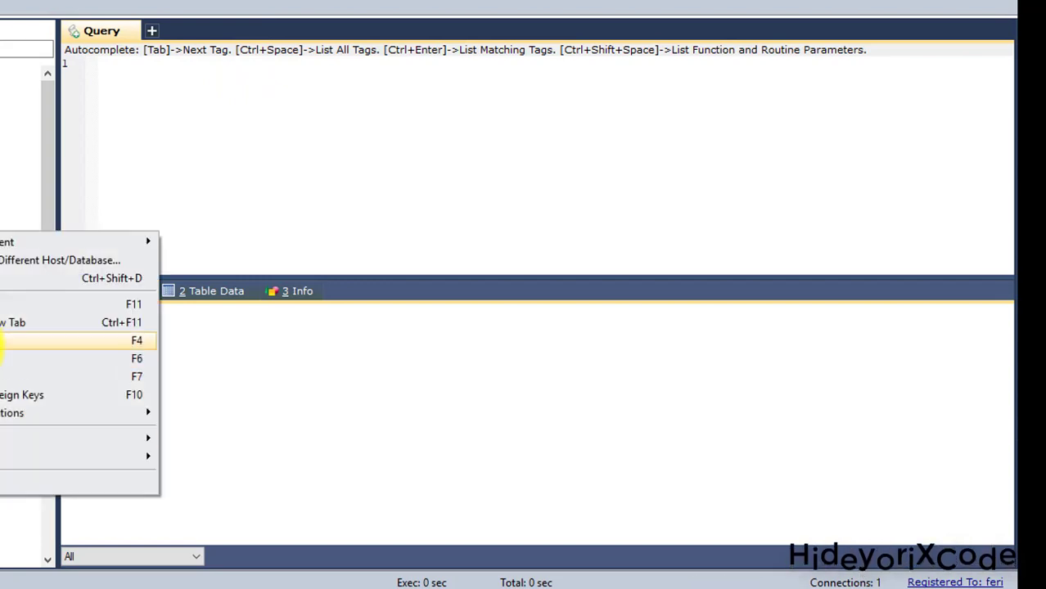
pyautogui.click(1, 359)
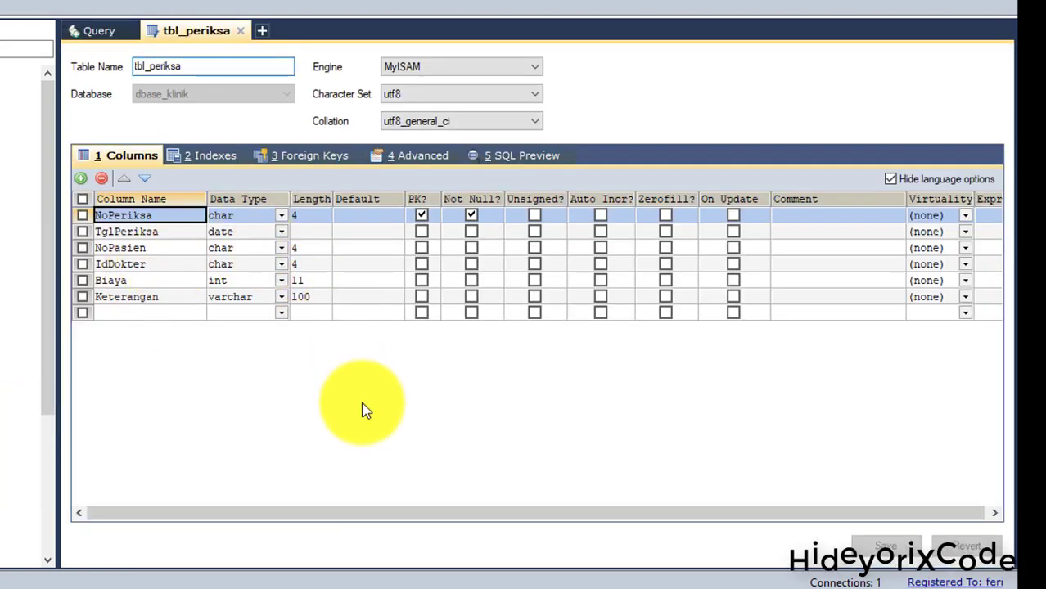
pyautogui.click(534, 66)
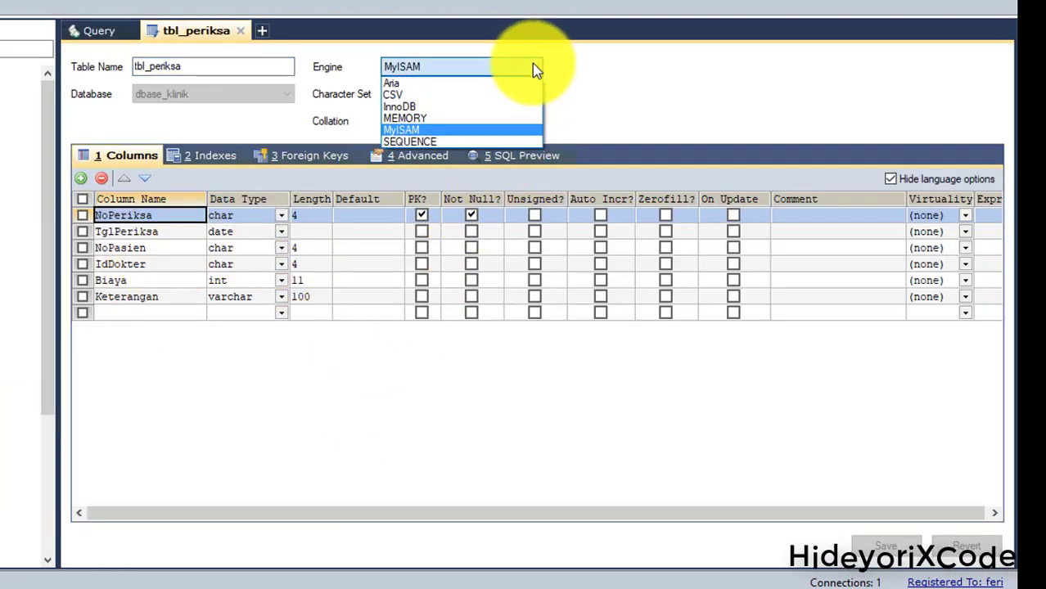
pyautogui.click(531, 107)
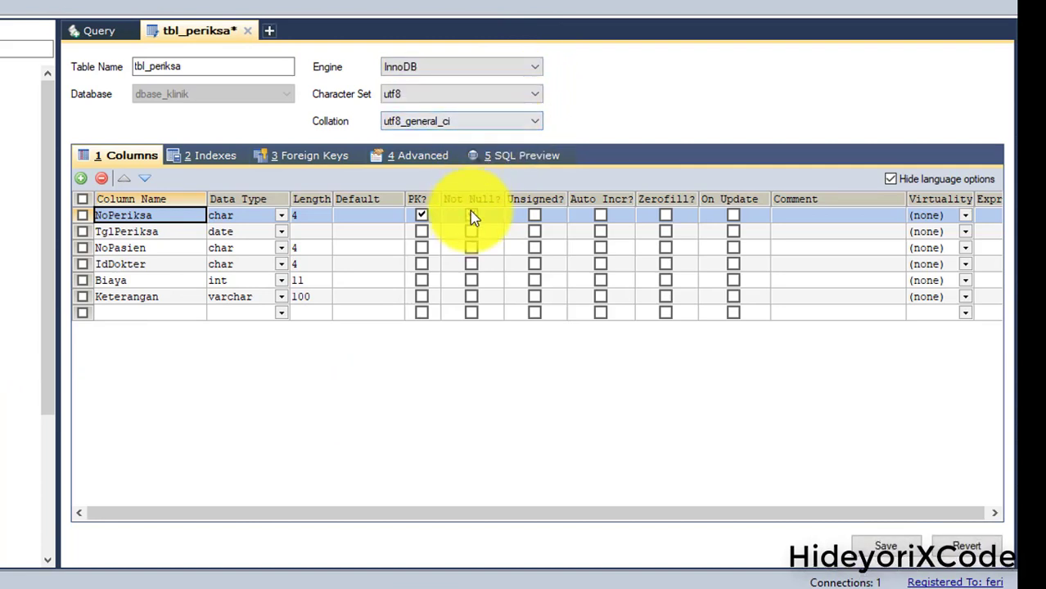
# Mark the TglPeriksa, NoPasien, IdDokter and Biaya columns of tbl_periksa as Not Null.
pyautogui.click(472, 233)
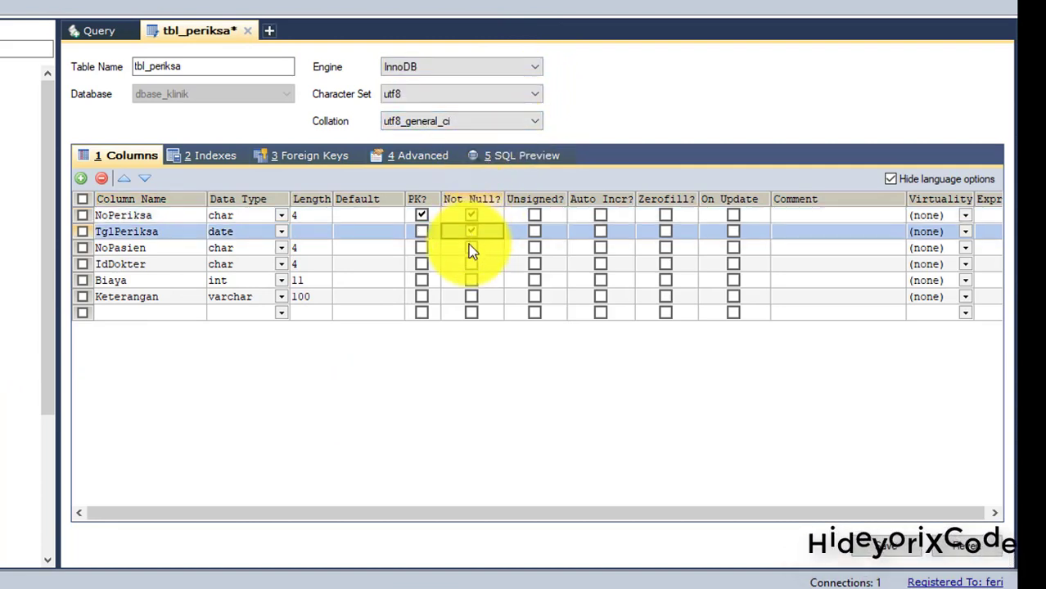
pyautogui.click(471, 252)
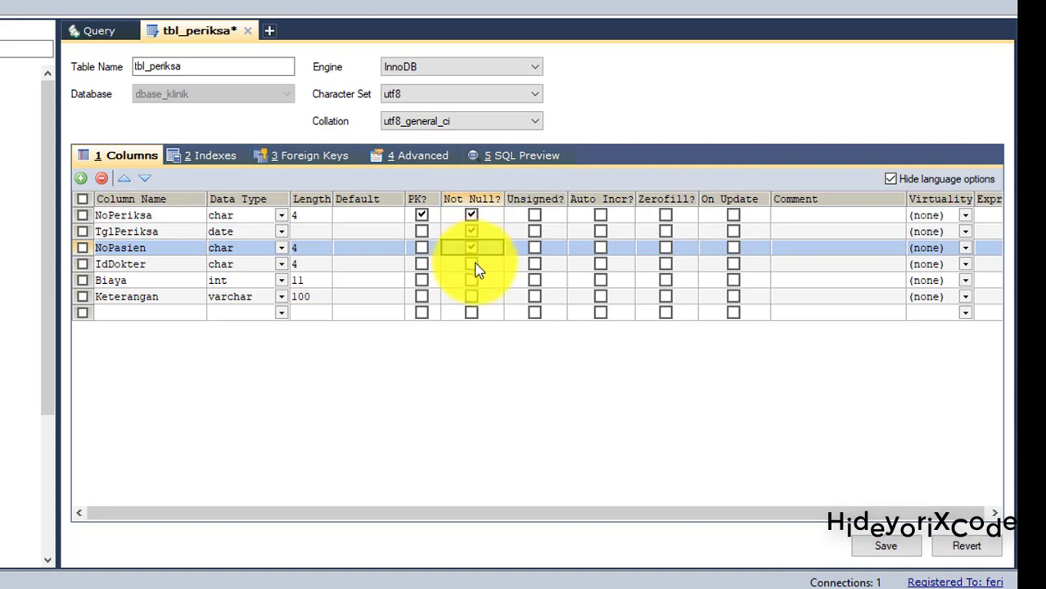
pyautogui.click(475, 266)
pyautogui.click(473, 282)
pyautogui.click(476, 297)
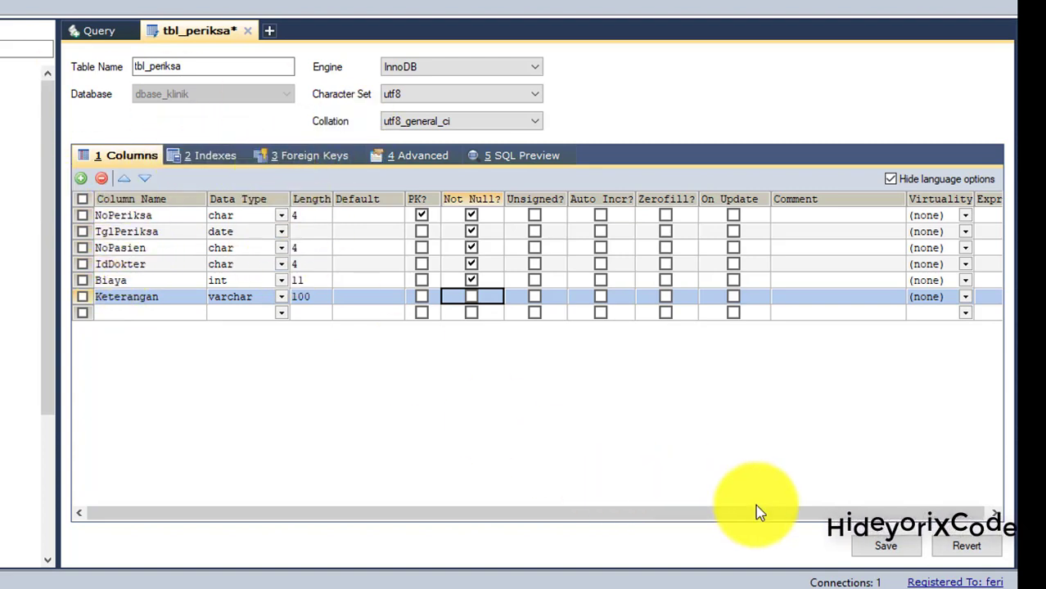
# Save the altered tbl_periksa structure and close its design.
pyautogui.click(872, 553)
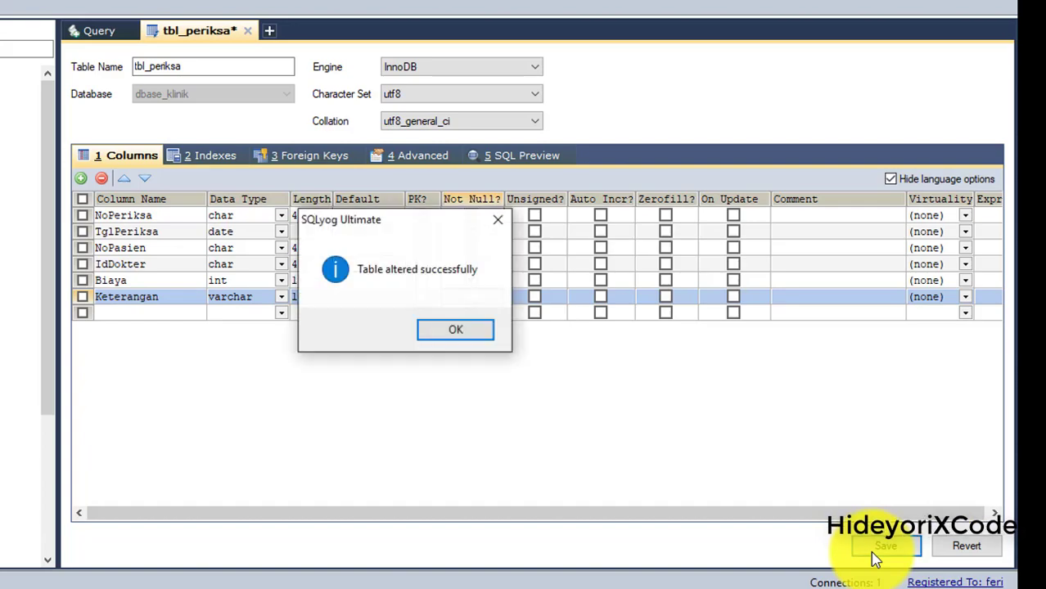
pyautogui.click(460, 337)
pyautogui.click(247, 31)
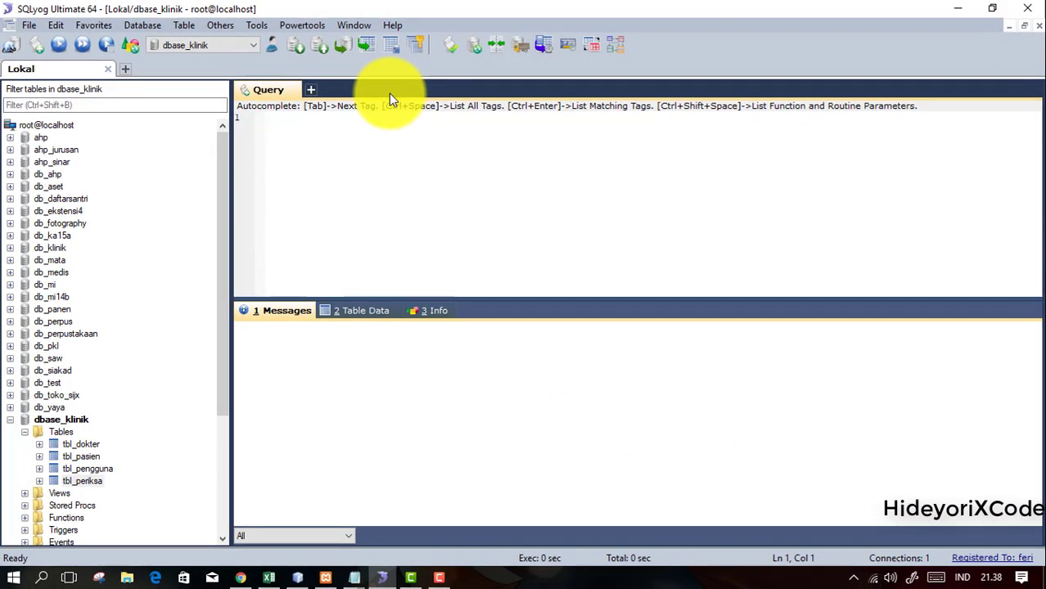
pyautogui.rightClick(79, 472)
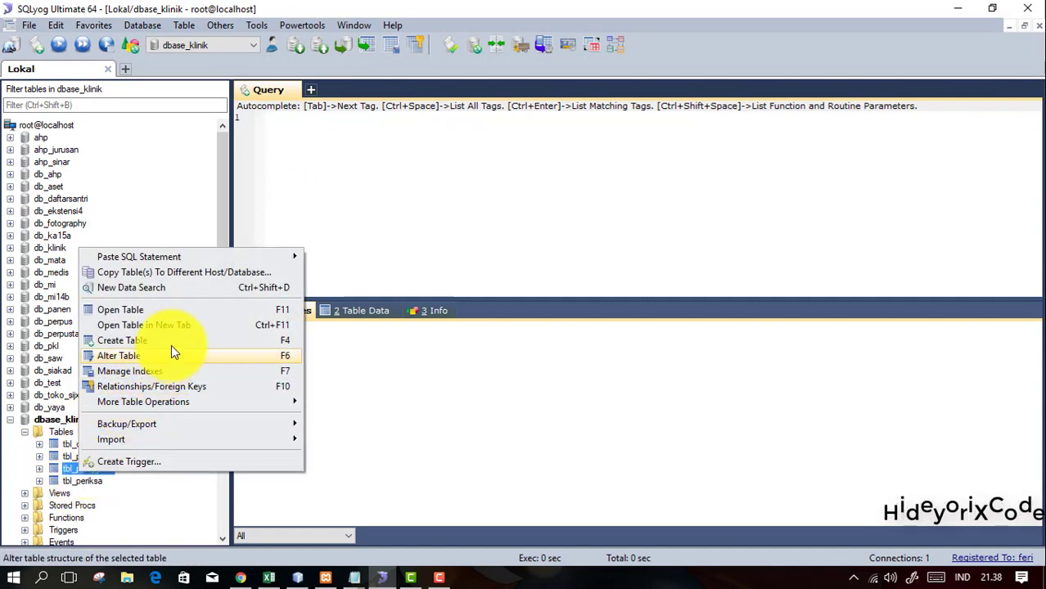
pyautogui.click(52, 432)
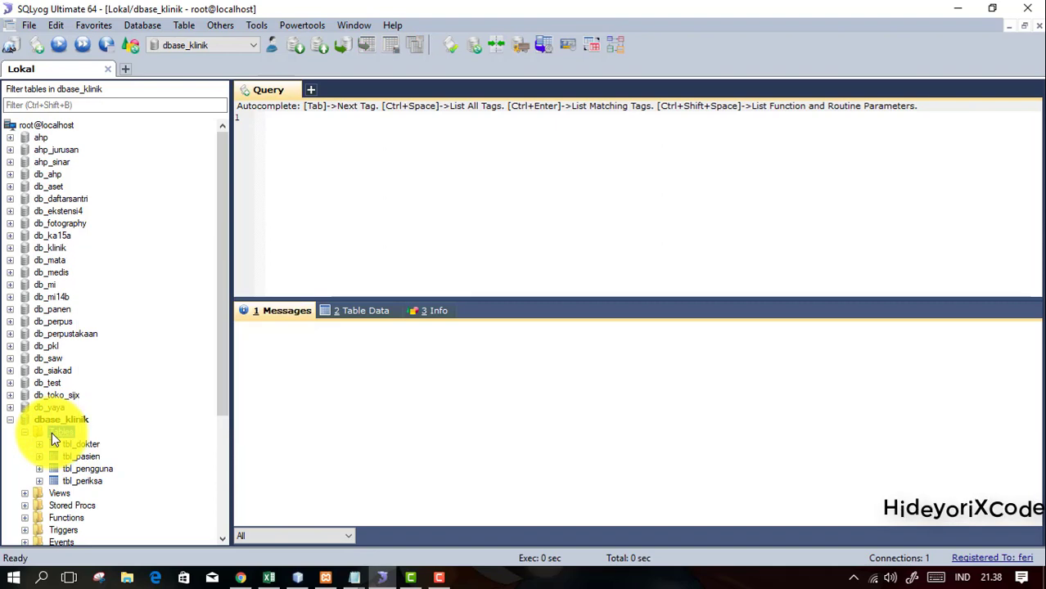
# Open the structure of tbl_periksa to check its engine and column settings, and close the design.
pyautogui.rightClick(51, 432)
pyautogui.click(10, 482)
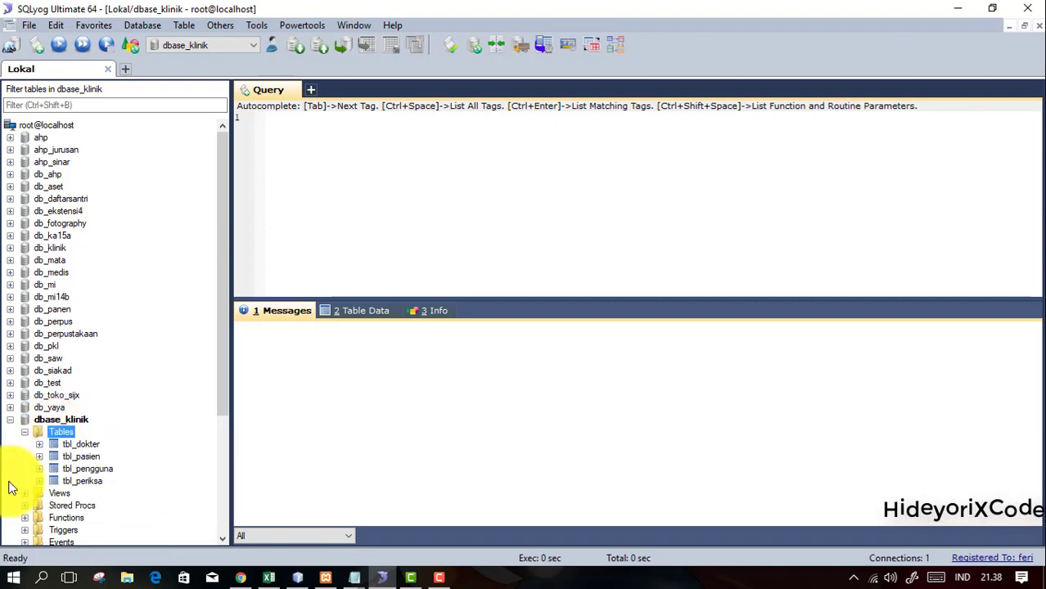
pyautogui.rightClick(74, 482)
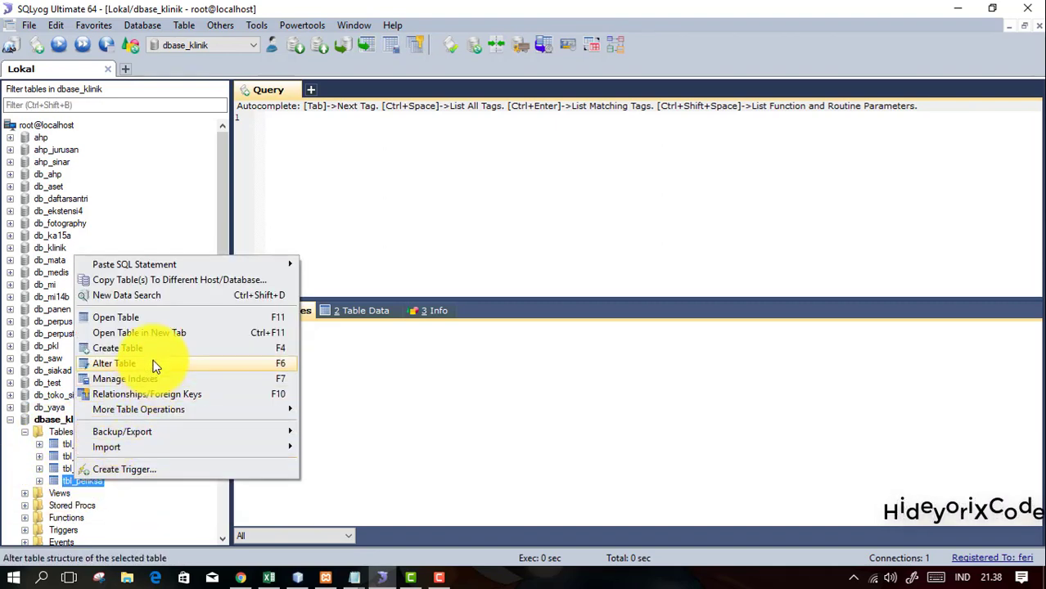
pyautogui.click(152, 365)
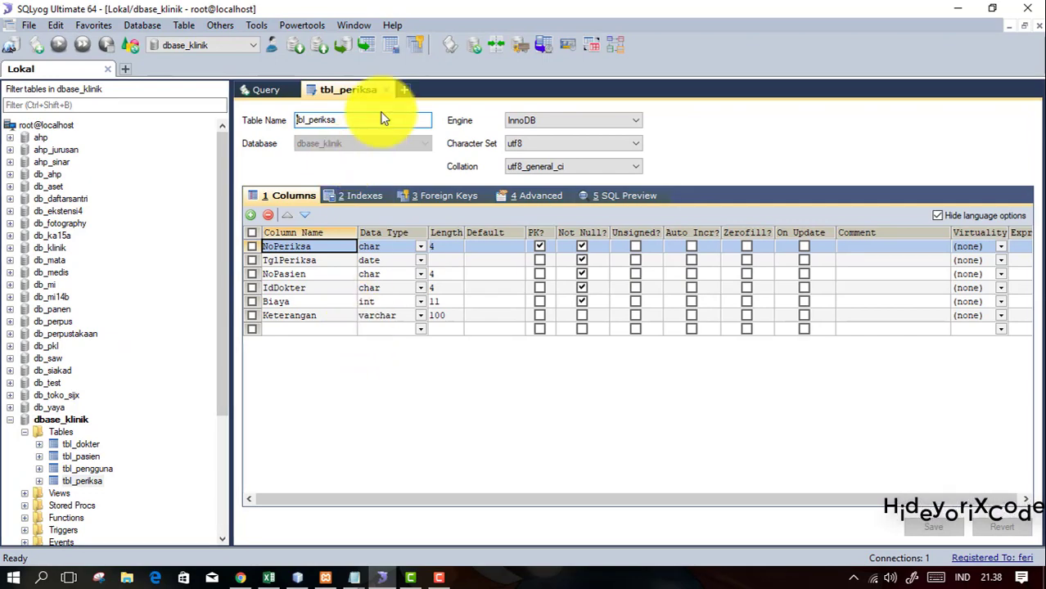
pyautogui.click(386, 90)
# Open the structure of tbl_pengguna to examine its columns and key settings, and close the design.
pyautogui.rightClick(100, 469)
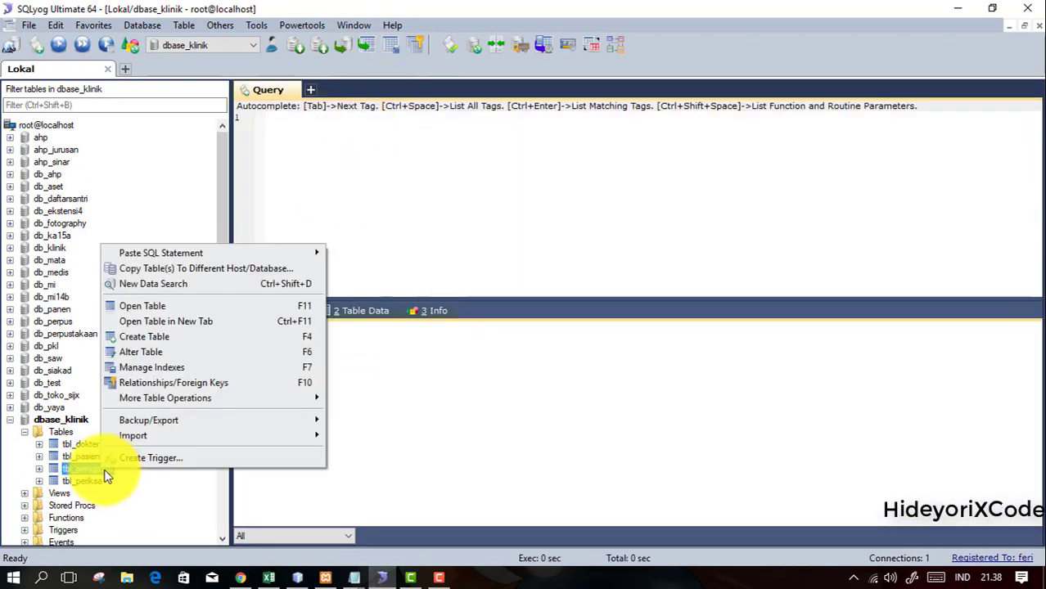
pyautogui.click(180, 354)
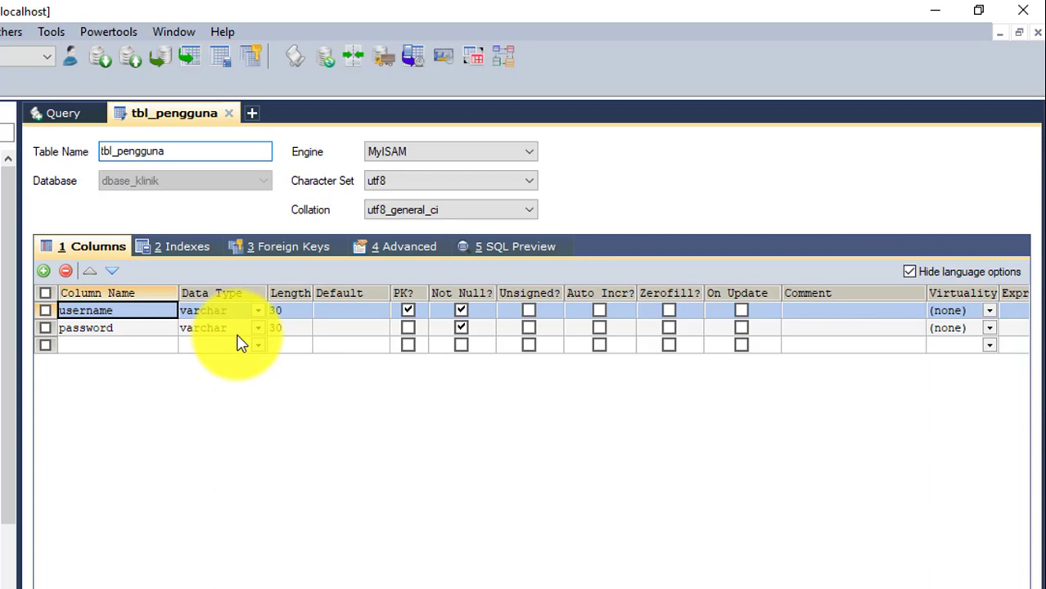
pyautogui.click(229, 113)
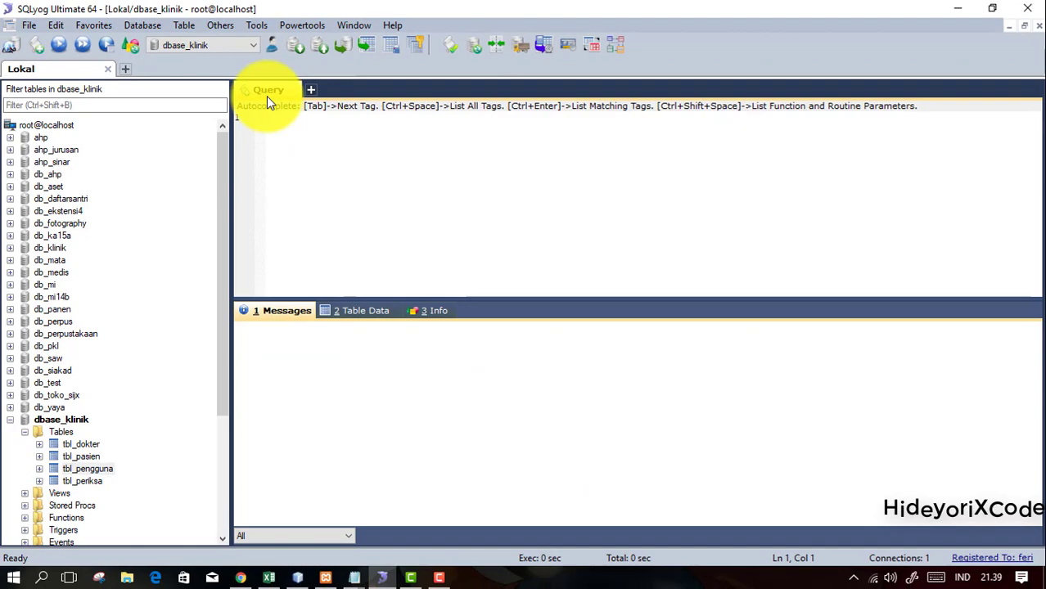
# Start a new schema designer and add tbl_dokter, tbl_pasien and tbl_periksa to its canvas, leaving out tbl_pengguna.
pyautogui.click(26, 27)
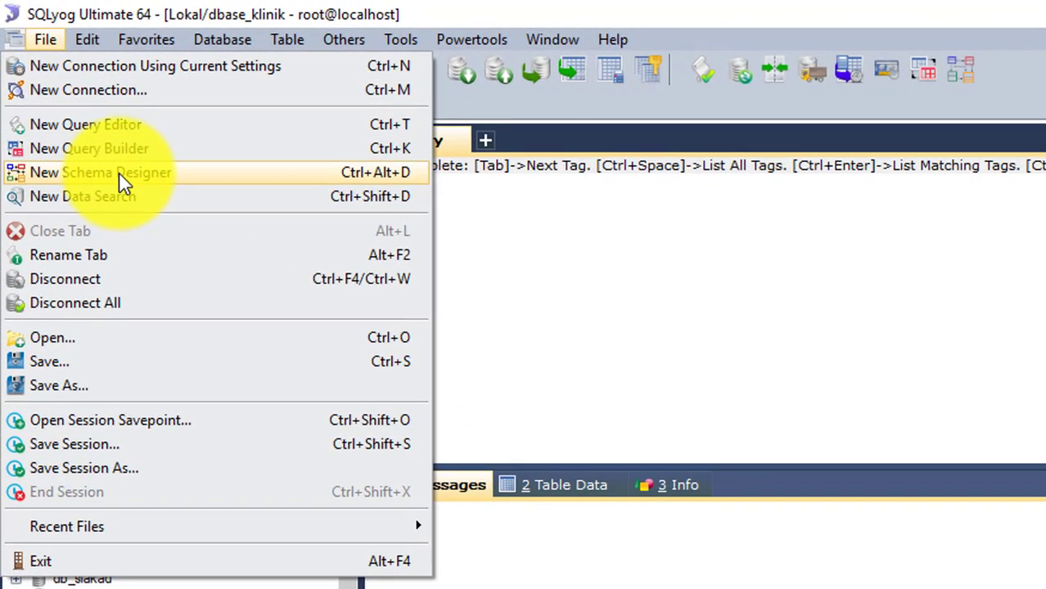
pyautogui.click(120, 181)
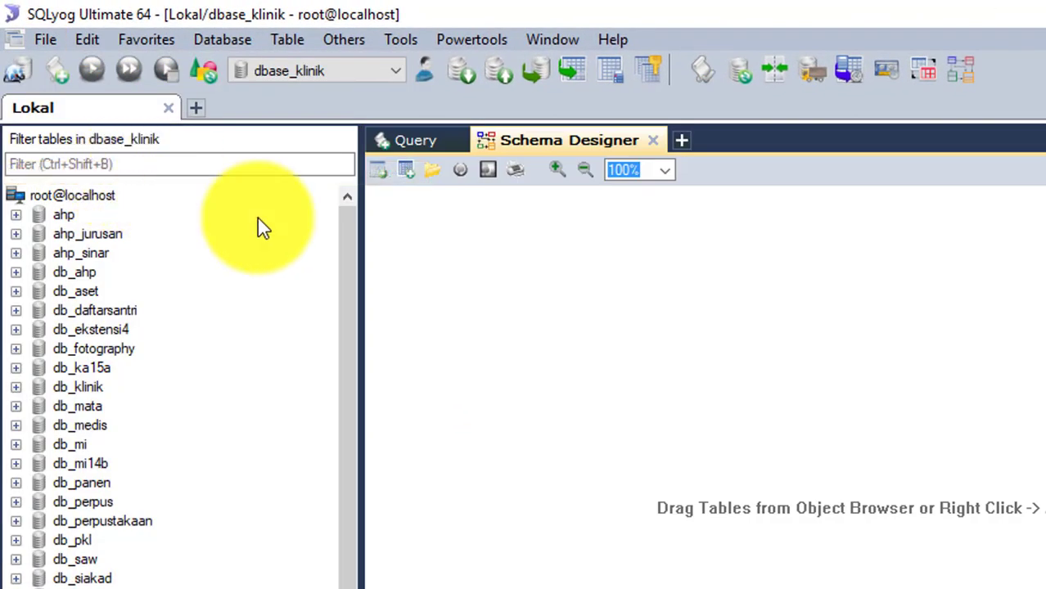
pyautogui.rightClick(595, 361)
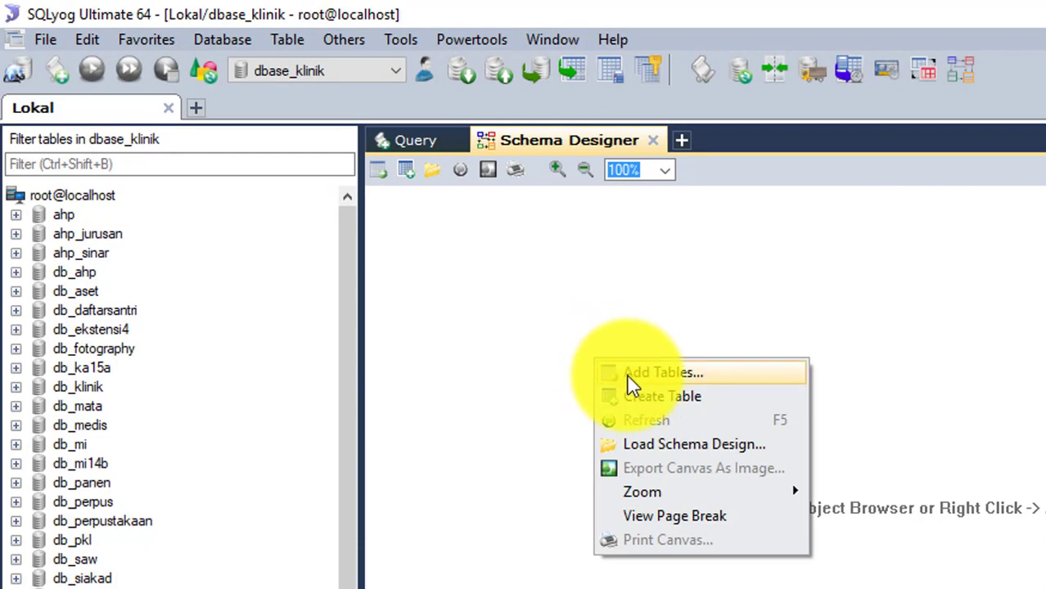
pyautogui.rightClick(500, 306)
pyautogui.click(526, 321)
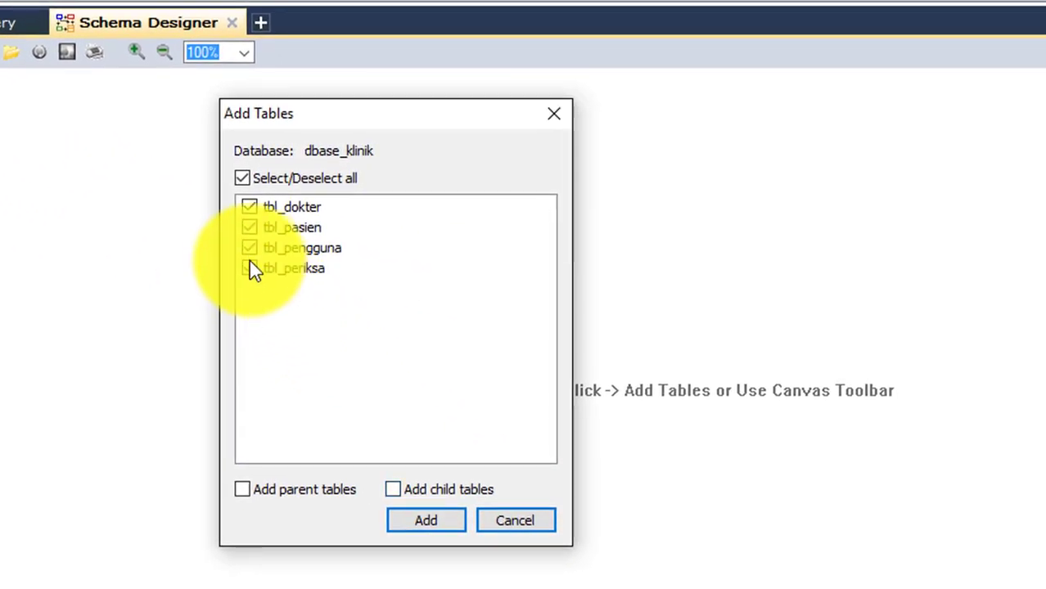
pyautogui.click(639, 360)
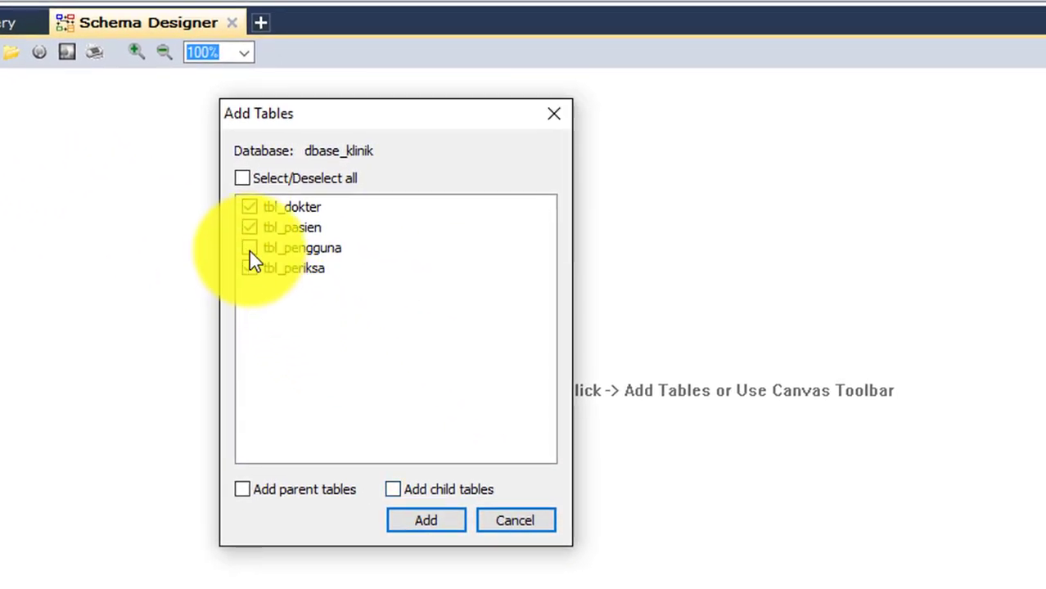
pyautogui.click(427, 520)
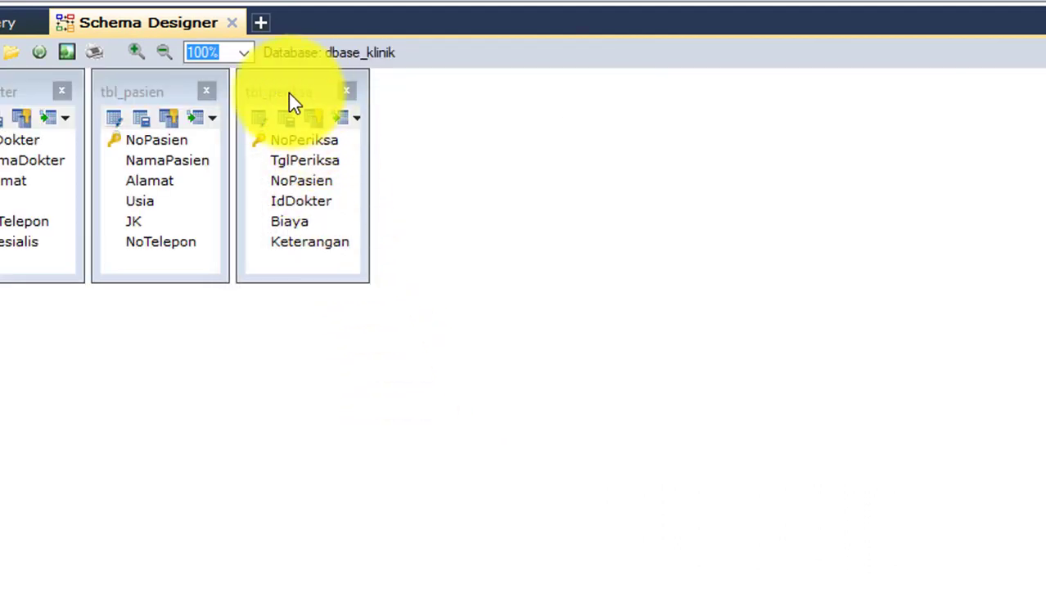
# Spread the tables across the canvas with tbl_periksa between tbl_dokter and tbl_pasien.
pyautogui.moveTo(176, 92); pyautogui.dragTo(736, 115)
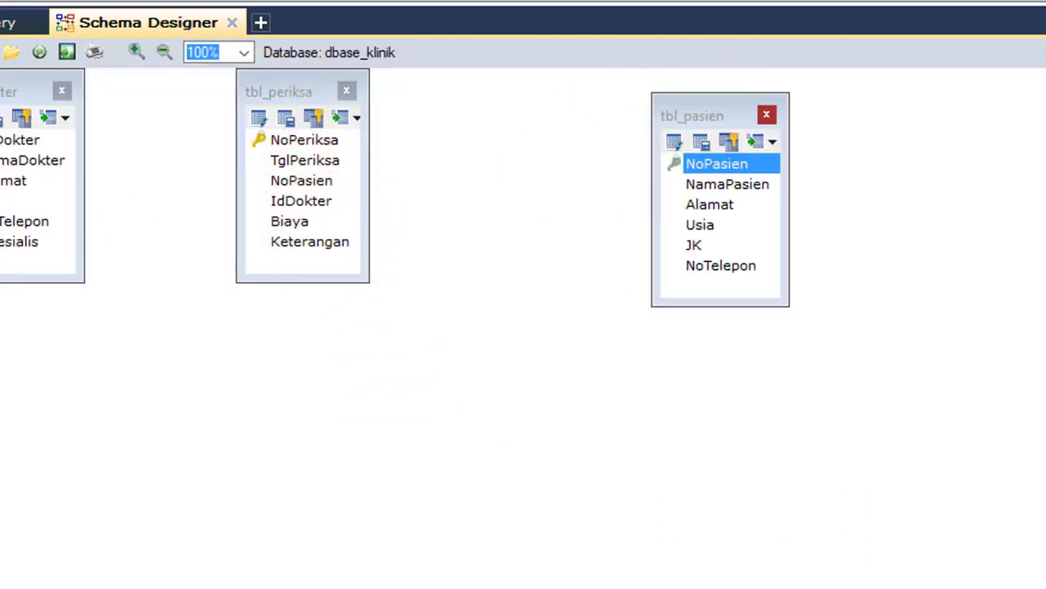
pyautogui.moveTo(12, 92); pyautogui.dragTo(157, 227)
pyautogui.moveTo(312, 95); pyautogui.dragTo(439, 209)
pyautogui.moveTo(738, 117); pyautogui.dragTo(712, 232)
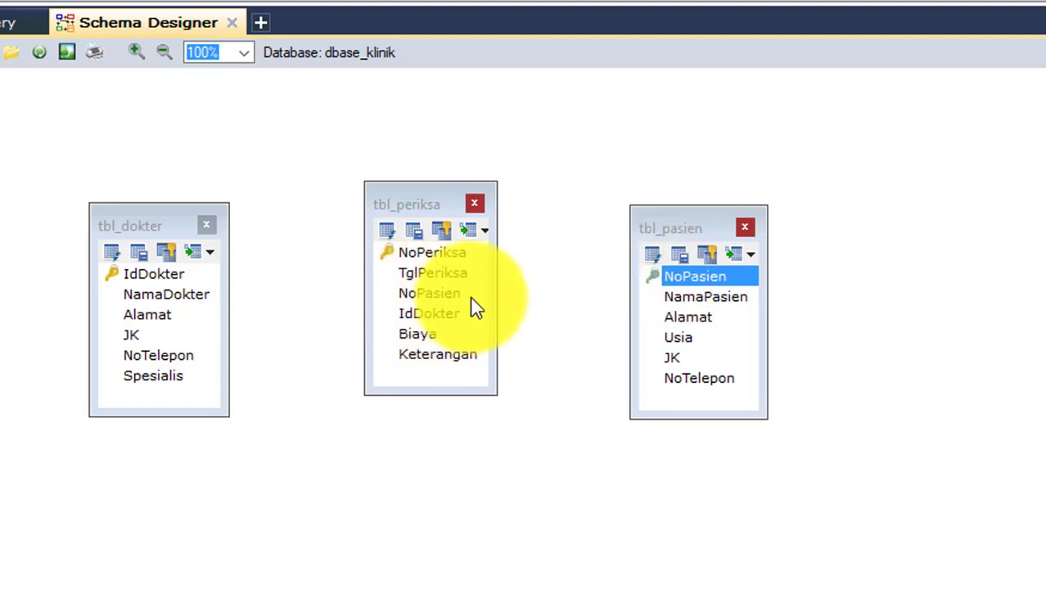
pyautogui.click(418, 293)
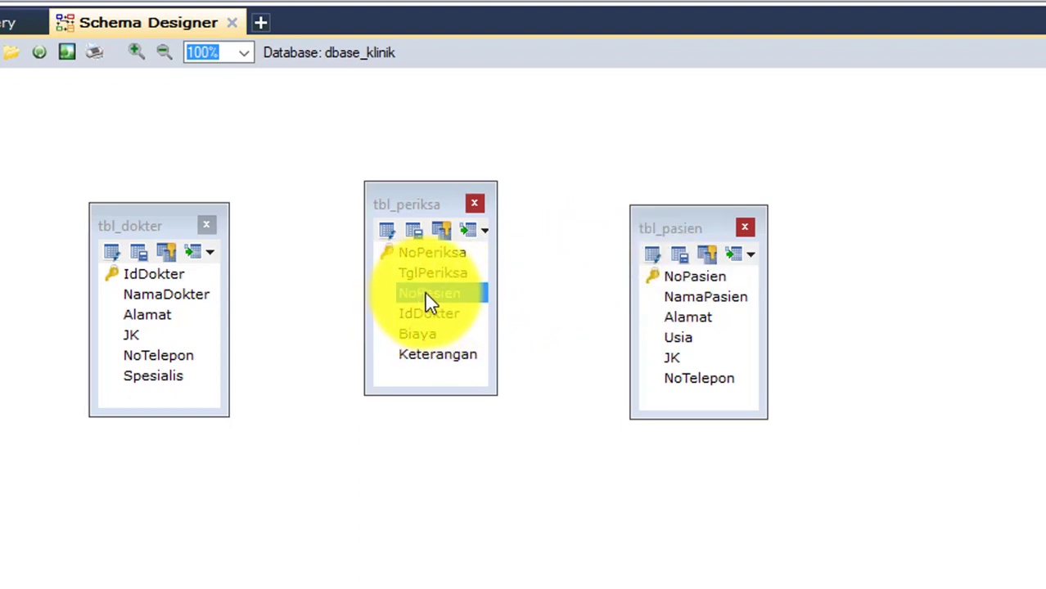
pyautogui.click(720, 280)
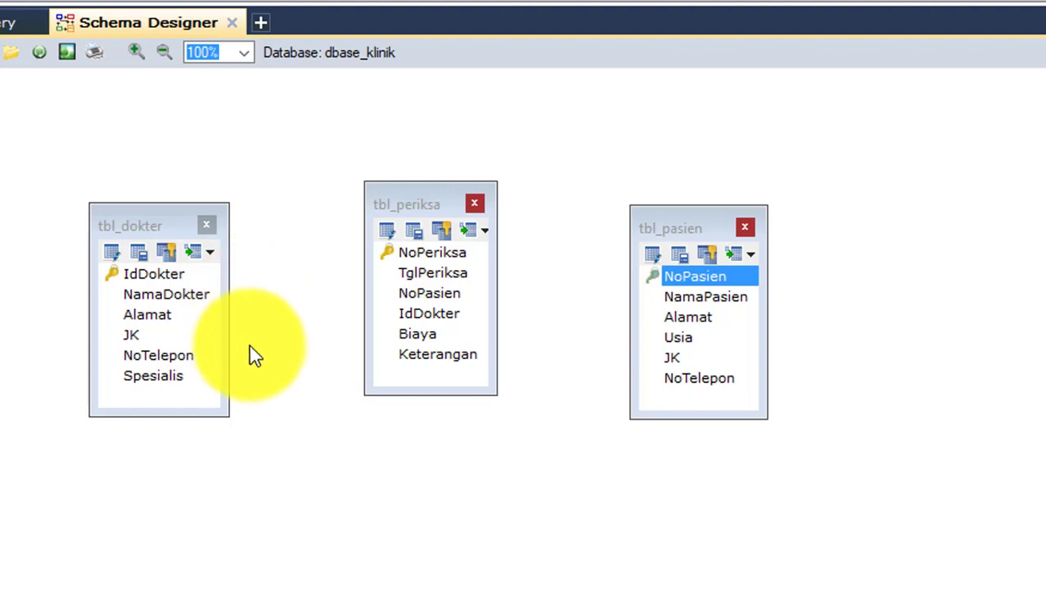
pyautogui.click(270, 392)
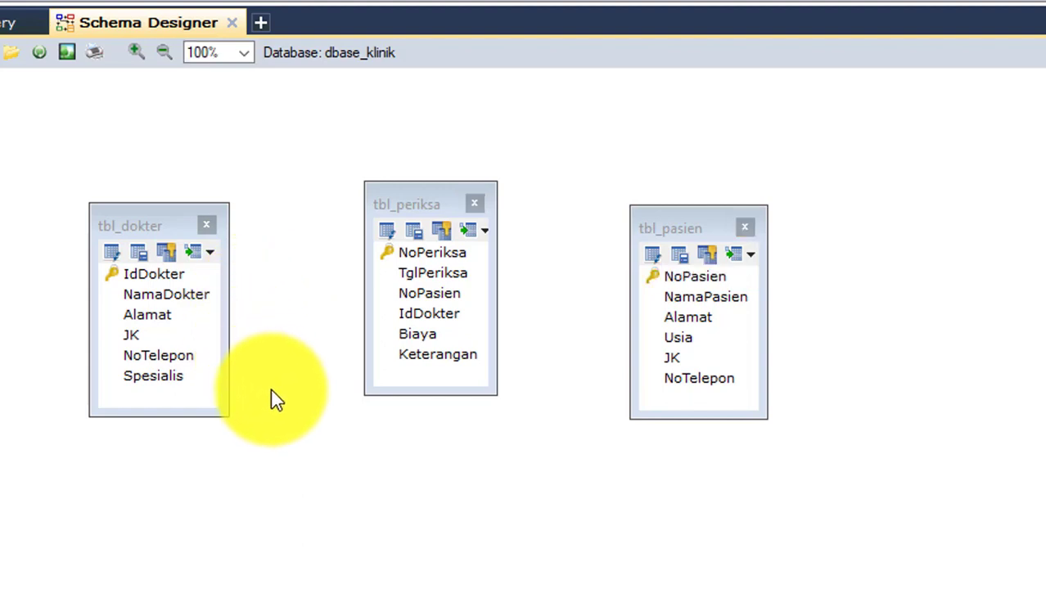
# Create and save foreign key relasi_pasien from tbl_periksa's NoPasien to tbl_pasien's NoPasien, with On Update and On Delete set to Cascade.
pyautogui.click(413, 293)
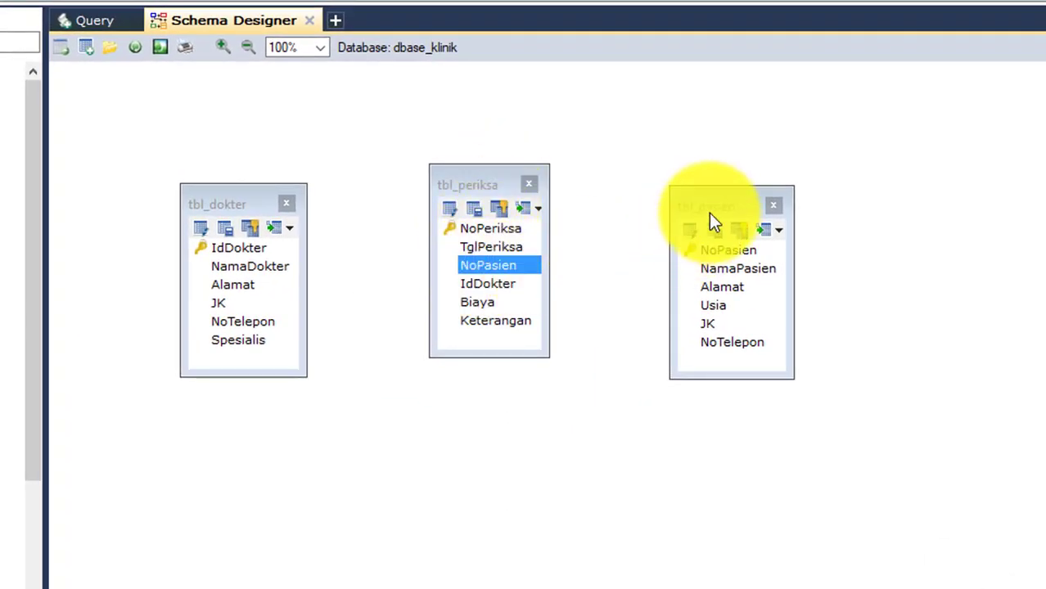
pyautogui.moveTo(495, 264); pyautogui.dragTo(698, 252)
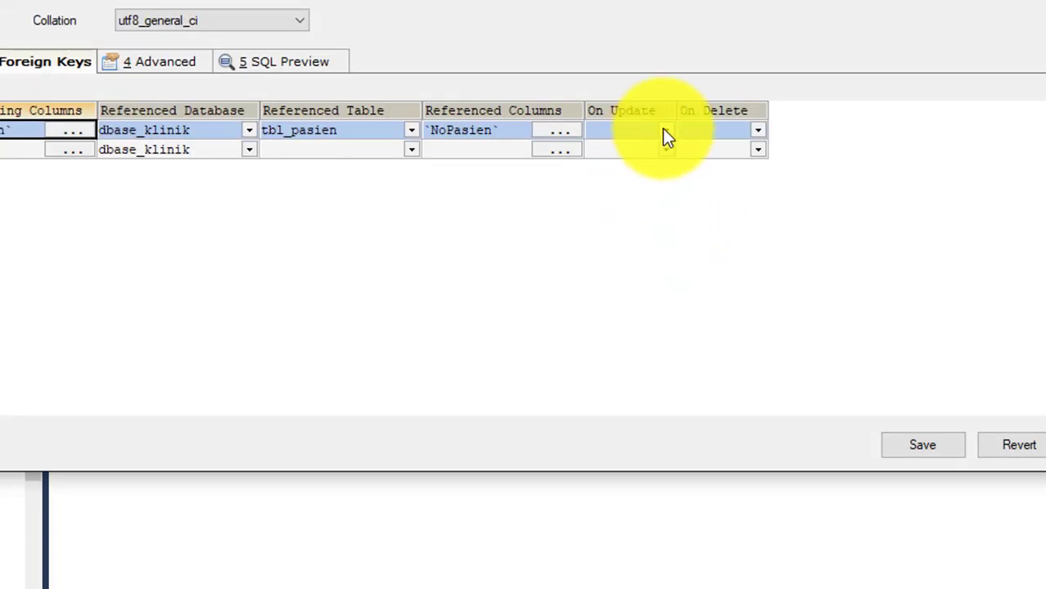
pyautogui.click(662, 130)
pyautogui.click(658, 151)
pyautogui.click(747, 133)
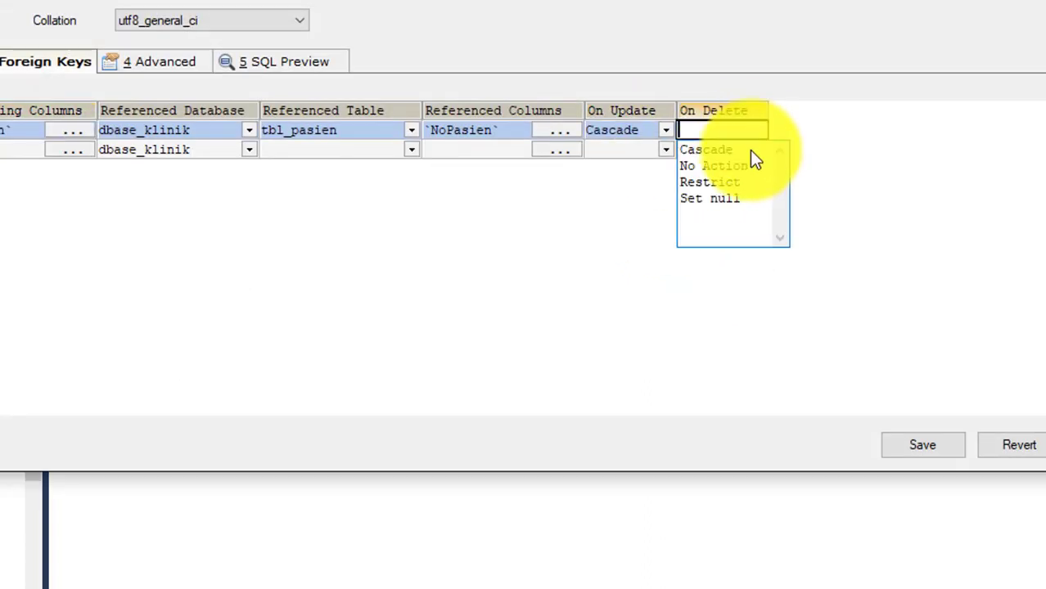
pyautogui.click(749, 151)
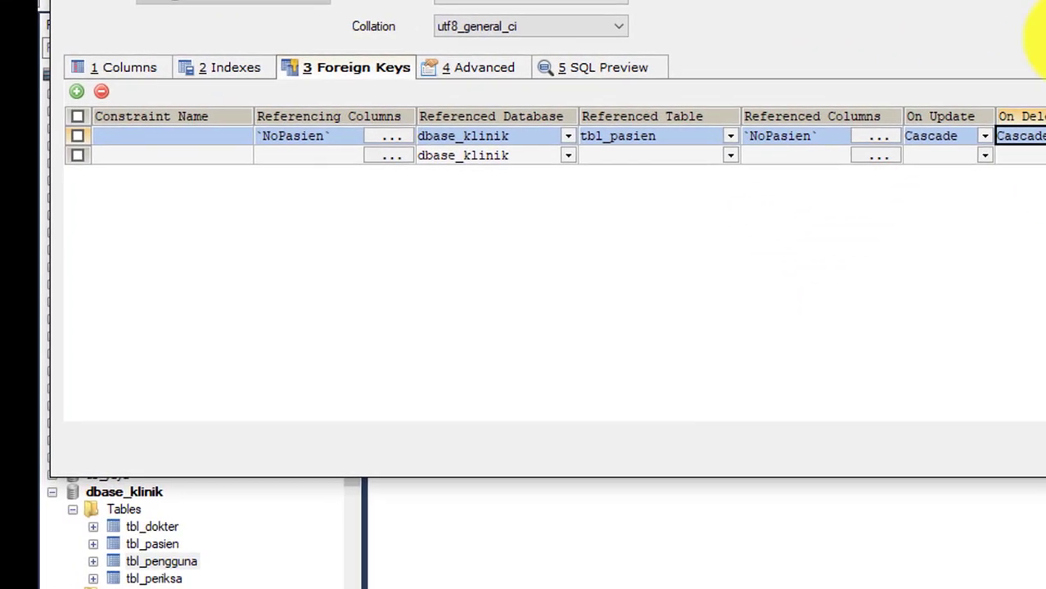
pyautogui.click(160, 135)
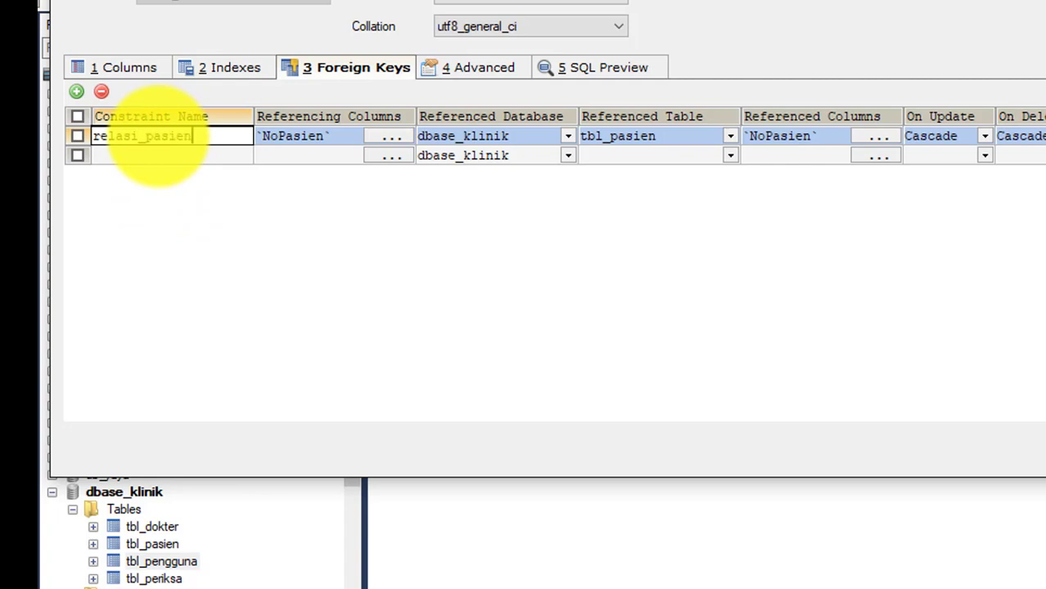
pyautogui.click(839, 439)
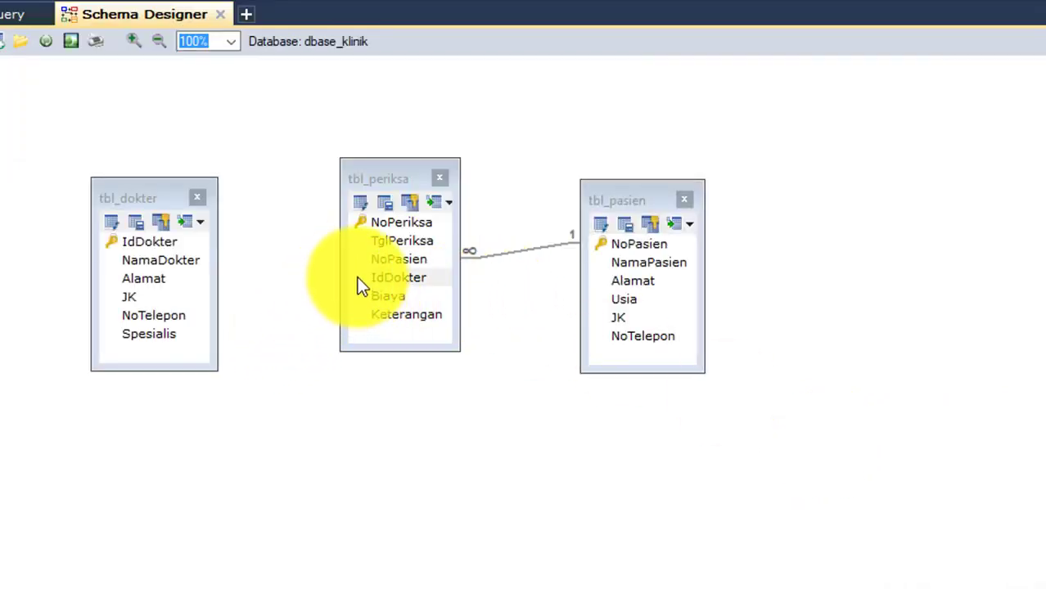
# Create, name and save a foreign key from tbl_periksa's IdDokter to tbl_dokter's IdDokter, with On Update and On Delete set to Cascade.
pyautogui.moveTo(357, 276); pyautogui.dragTo(209, 239)
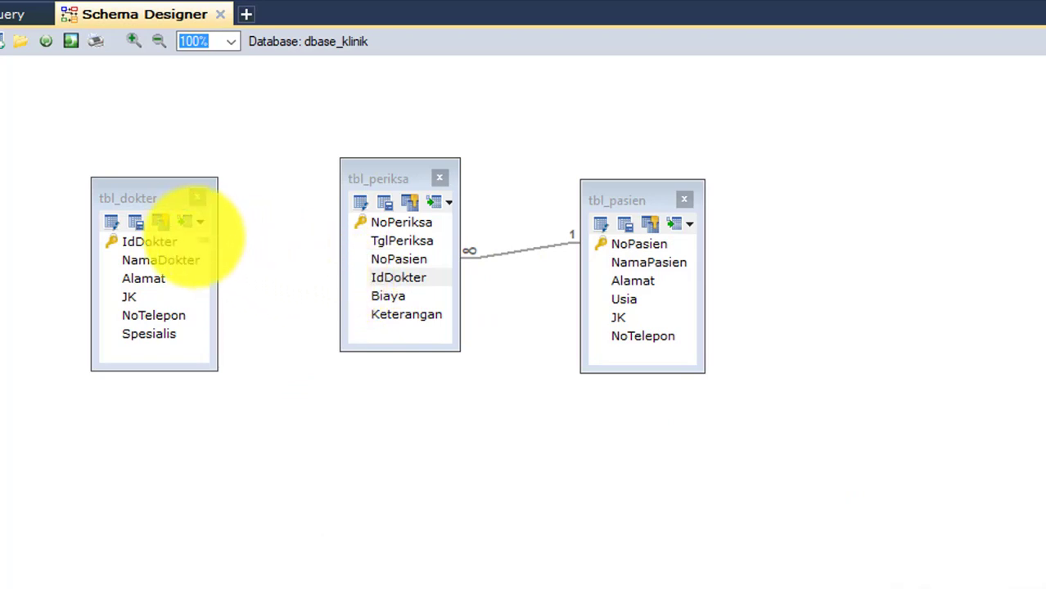
pyautogui.moveTo(194, 241); pyautogui.dragTo(194, 242)
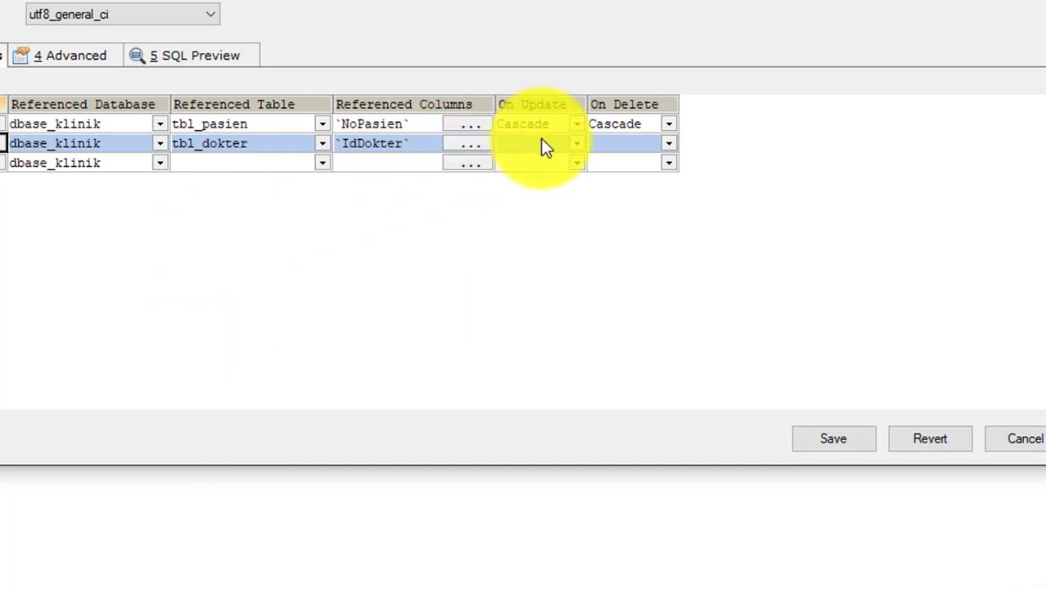
pyautogui.click(572, 144)
pyautogui.click(573, 162)
pyautogui.click(660, 146)
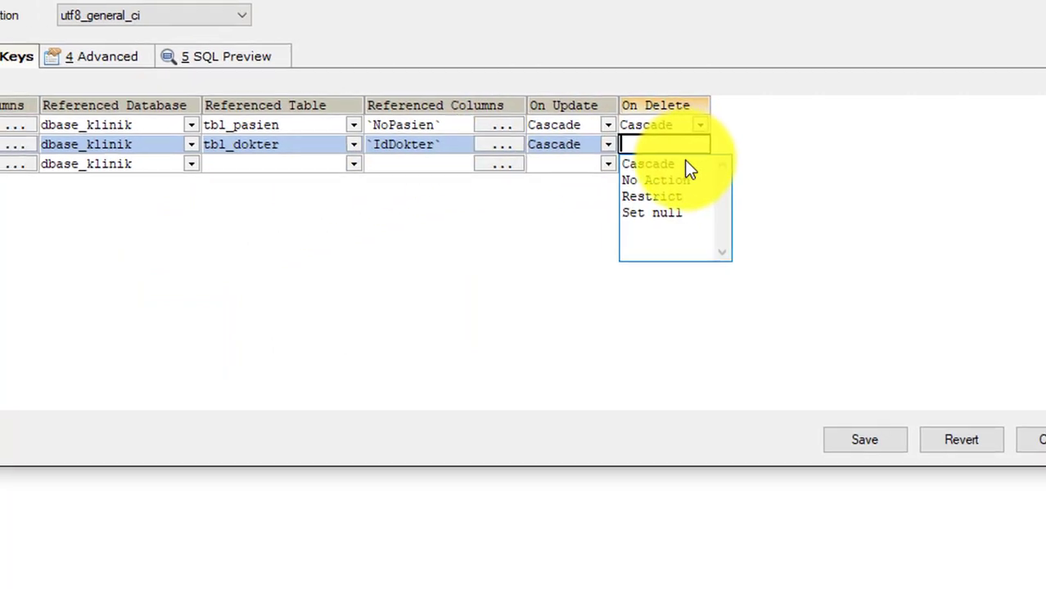
pyautogui.click(657, 166)
pyautogui.click(130, 153)
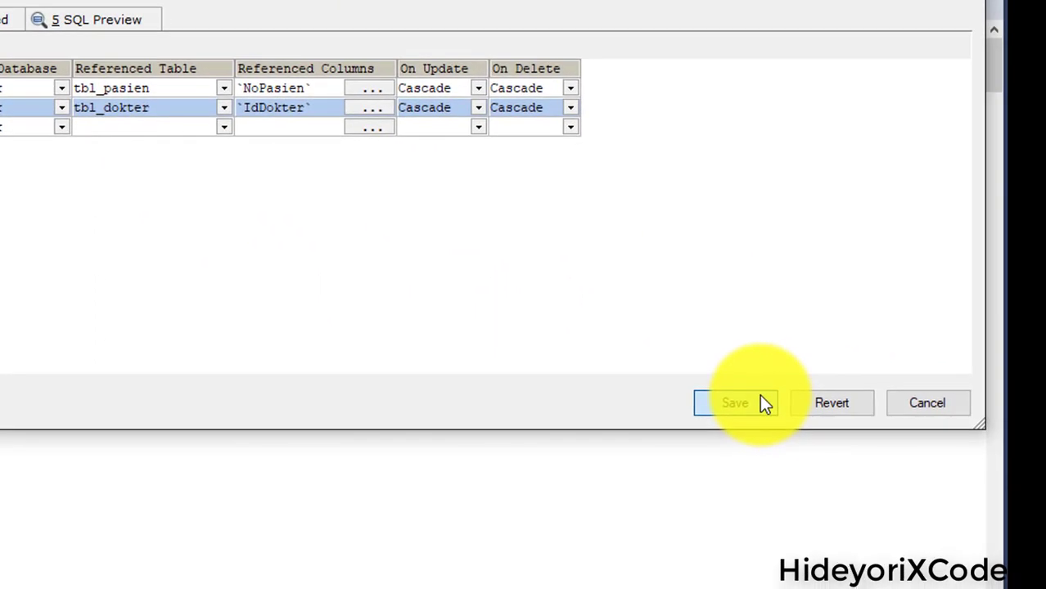
pyautogui.click(759, 403)
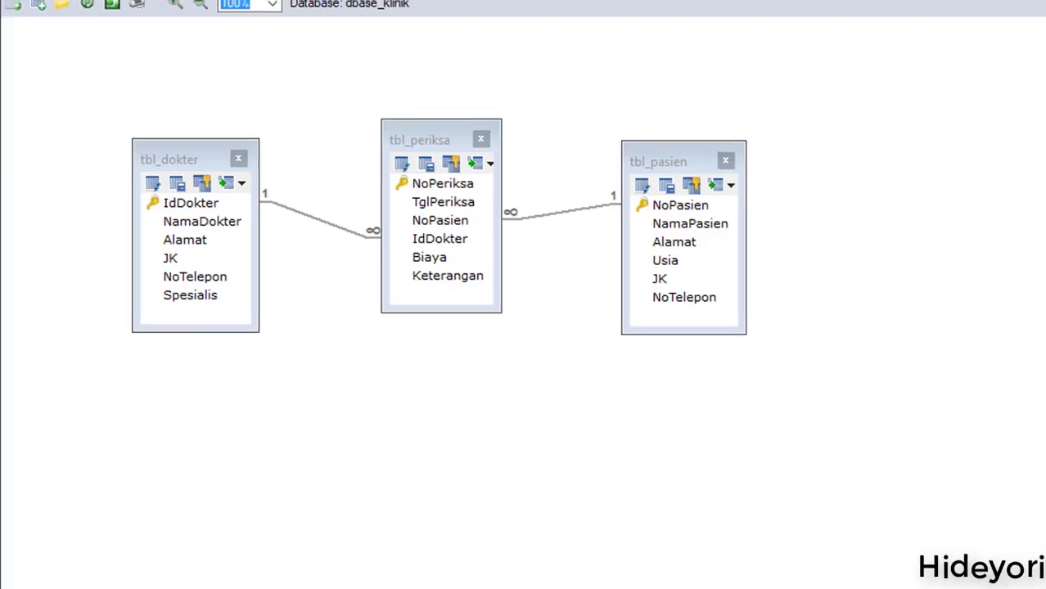
# Start a new query builder and add tbl_dokter, tbl_pasien and tbl_periksa to it, leaving out tbl_pengguna.
pyautogui.click(78, 36)
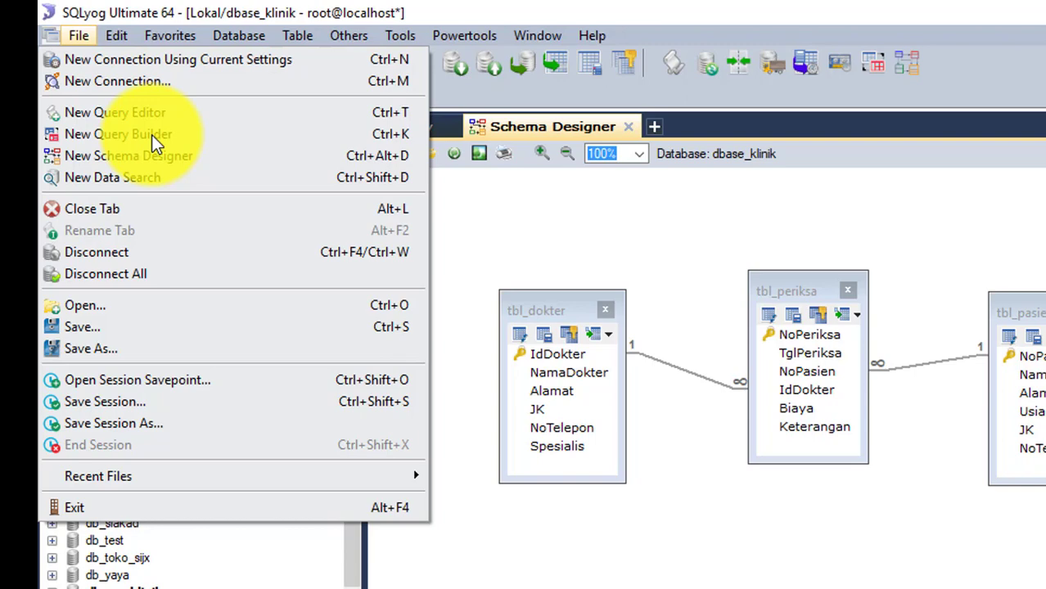
pyautogui.click(151, 134)
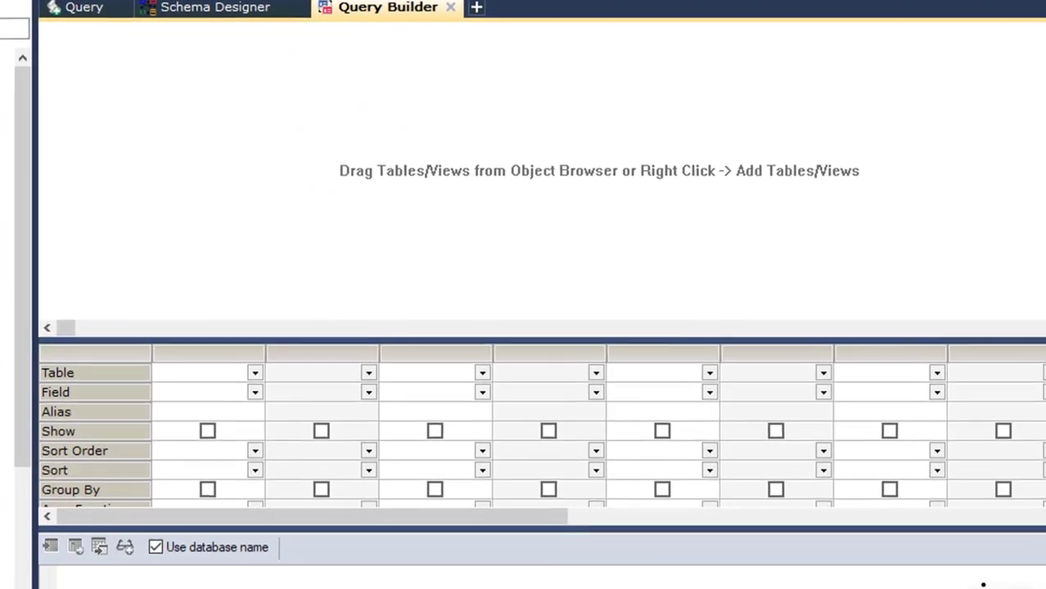
pyautogui.click(856, 586)
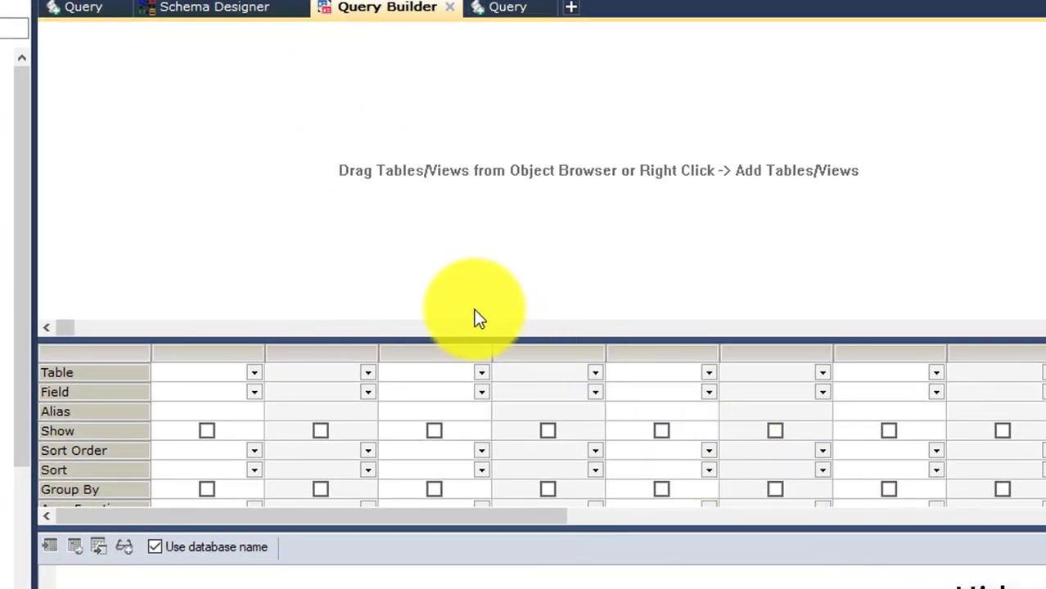
pyautogui.rightClick(249, 117)
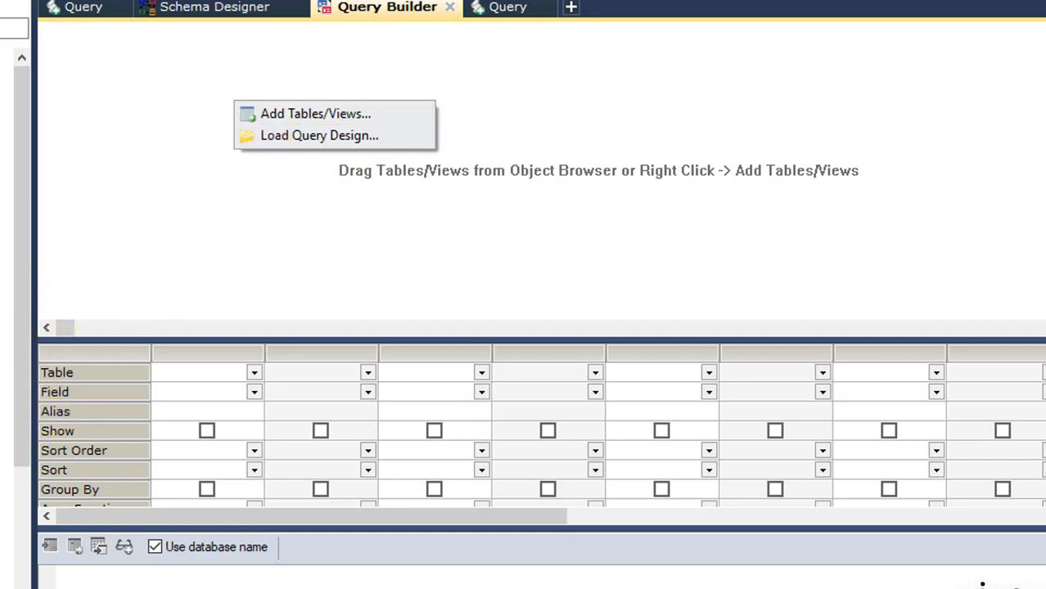
pyautogui.click(290, 116)
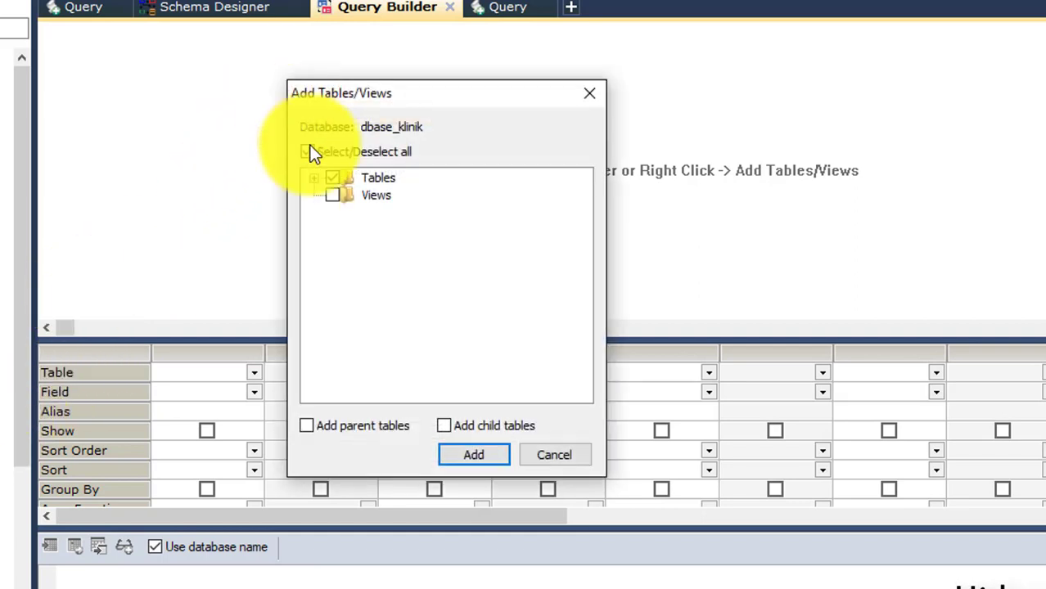
pyautogui.click(330, 179)
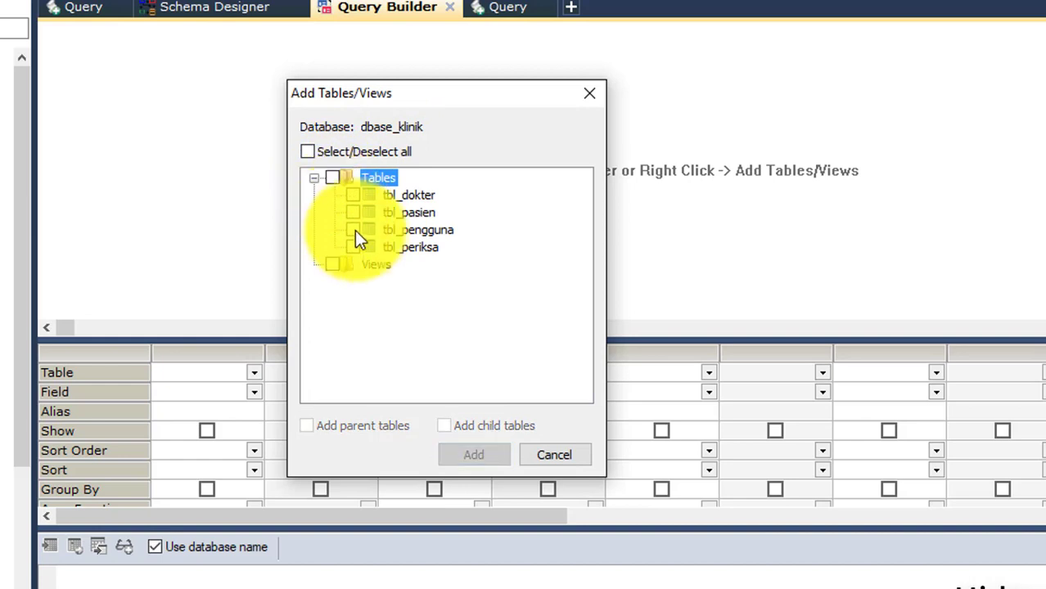
pyautogui.click(352, 198)
pyautogui.click(353, 215)
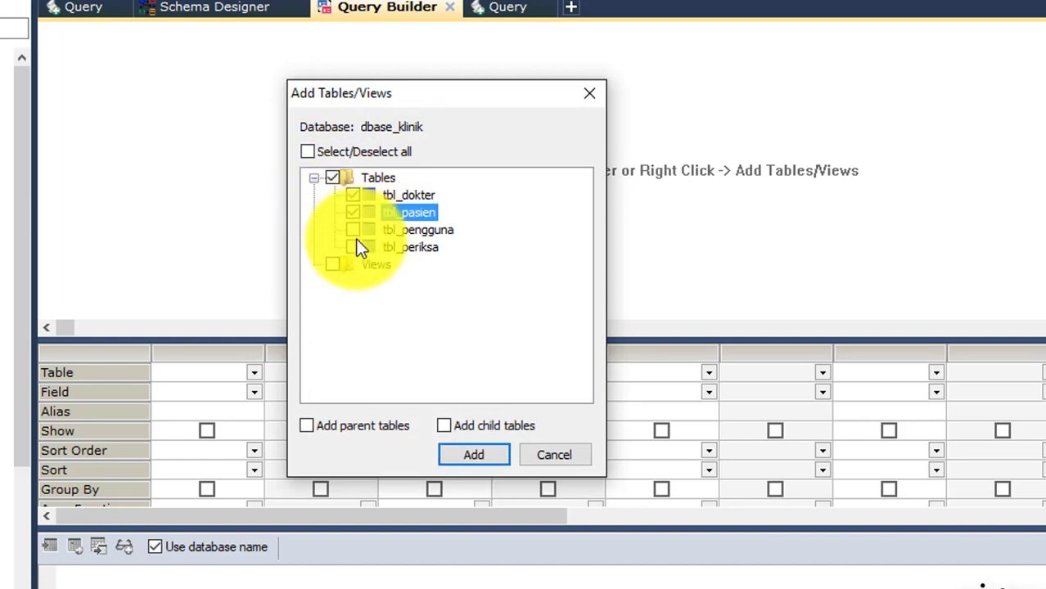
pyautogui.click(354, 249)
pyautogui.click(479, 453)
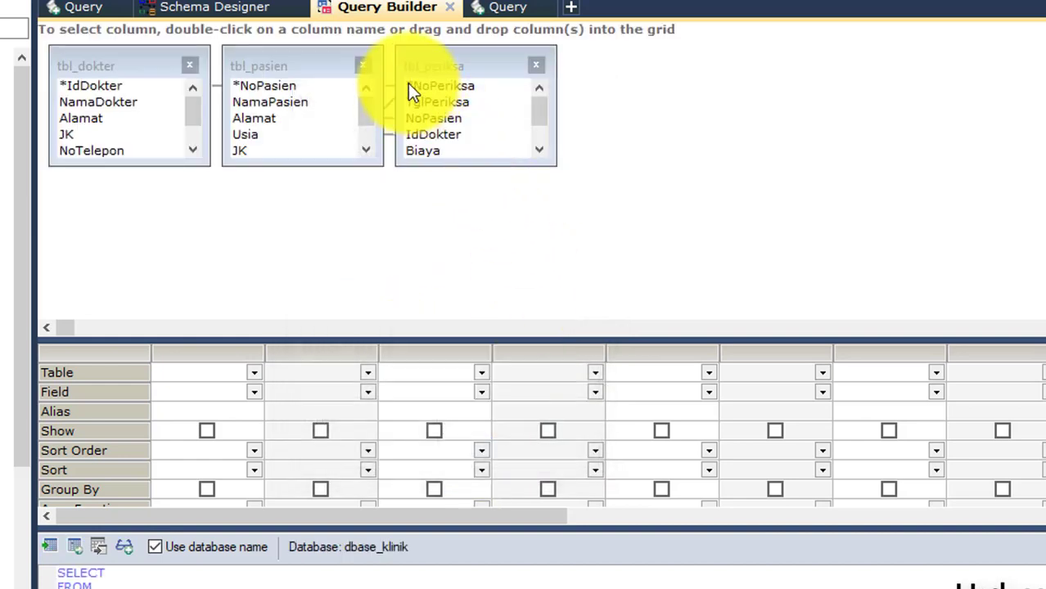
# Arrange the query tables with tbl_periksa between tbl_dokter and tbl_pasien, and enlarge tbl_periksa to show all its fields.
pyautogui.moveTo(310, 76); pyautogui.dragTo(781, 117)
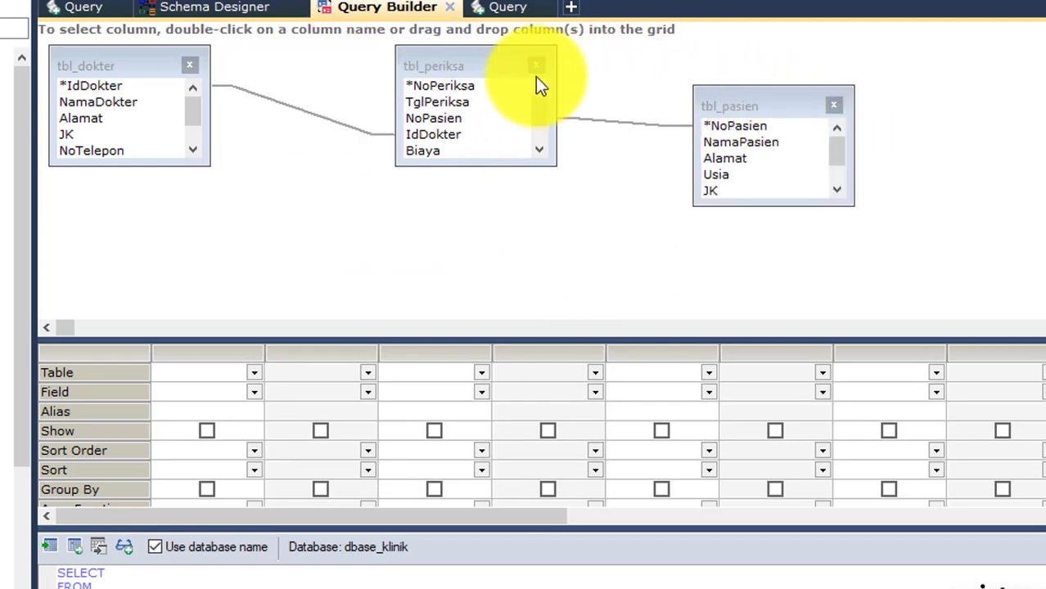
pyautogui.moveTo(482, 79); pyautogui.dragTo(456, 115)
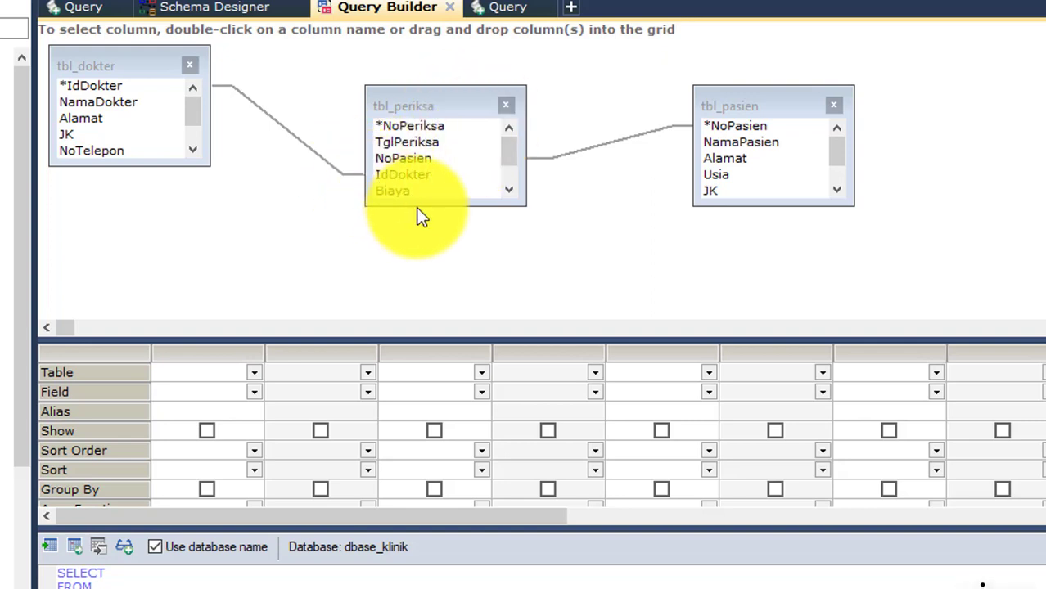
pyautogui.moveTo(424, 209); pyautogui.dragTo(427, 241)
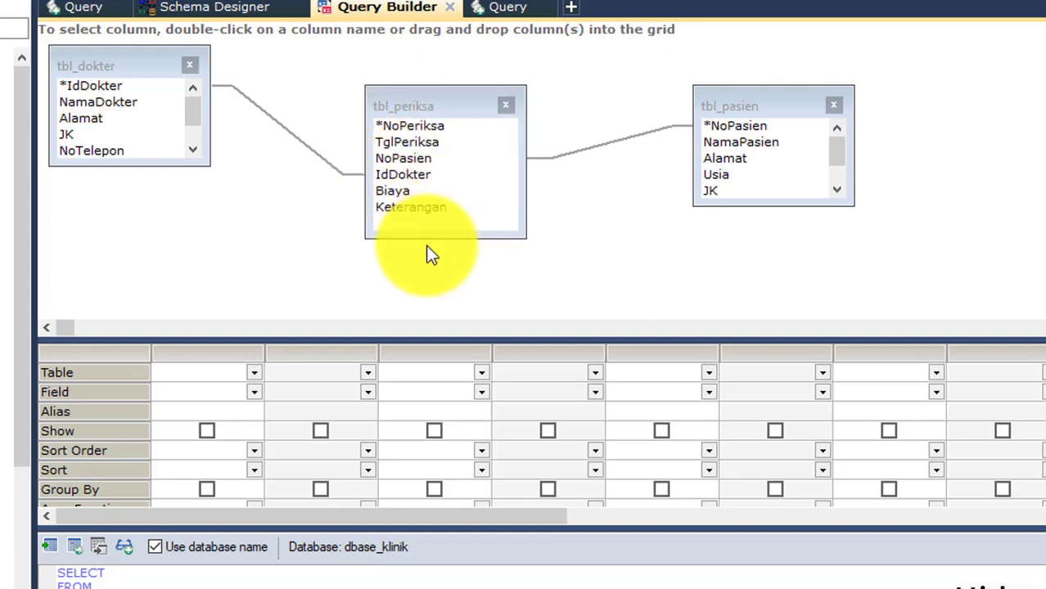
# Add NoPeriksa, TglPeriksa and NoPasien from tbl_periksa and NamaPasien from tbl_pasien to the query columns.
pyautogui.click(442, 127)
pyautogui.doubleClick(441, 126)
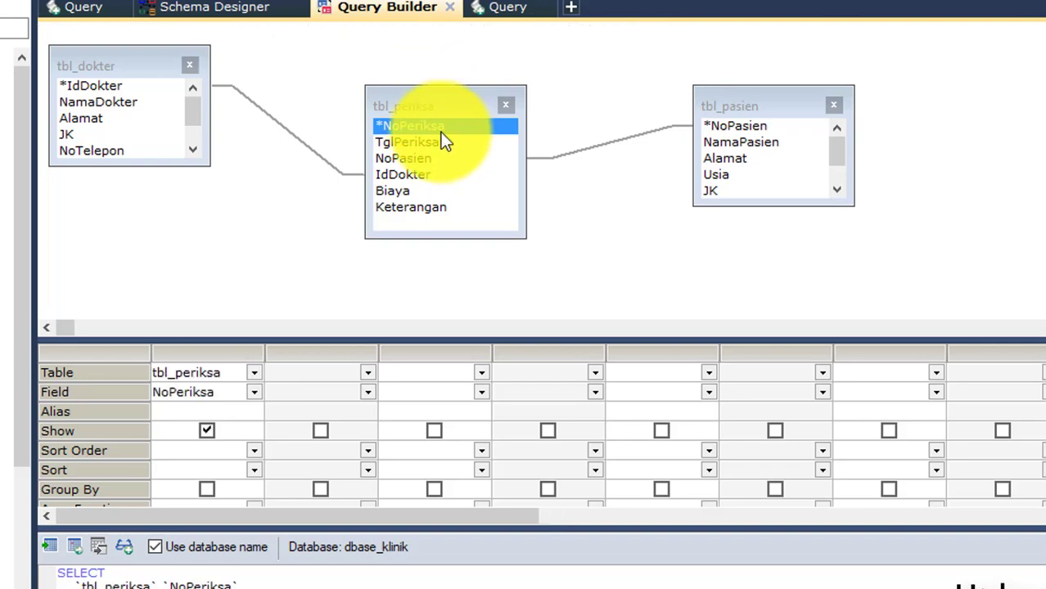
pyautogui.doubleClick(431, 143)
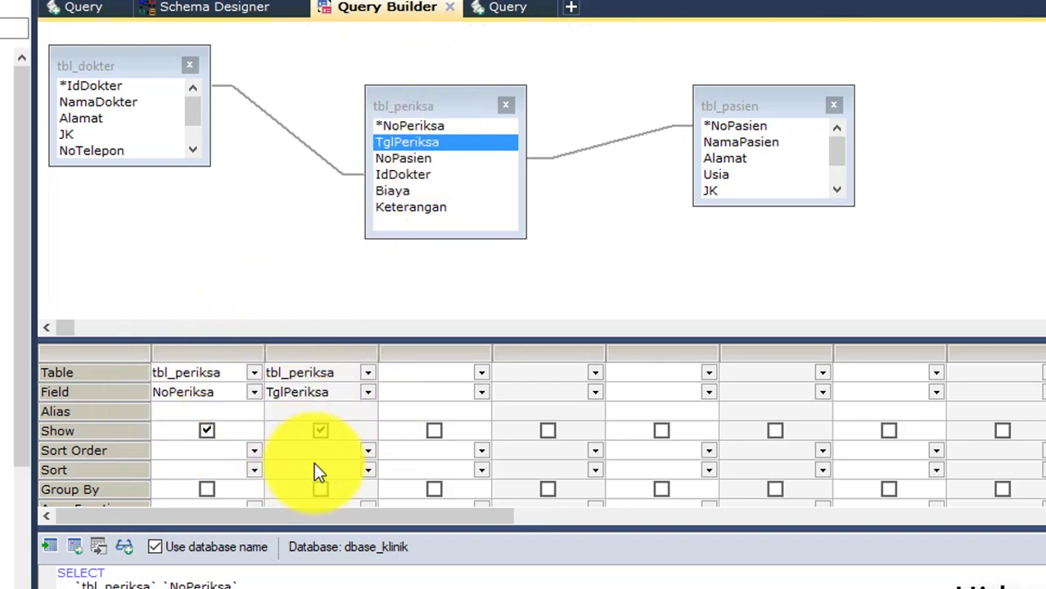
pyautogui.doubleClick(418, 160)
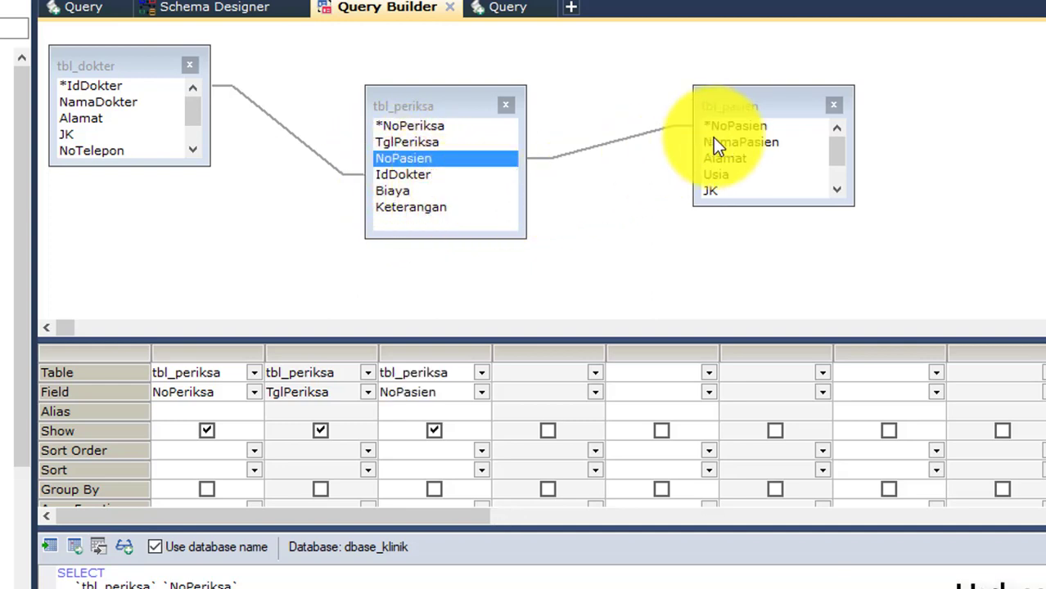
pyautogui.doubleClick(759, 142)
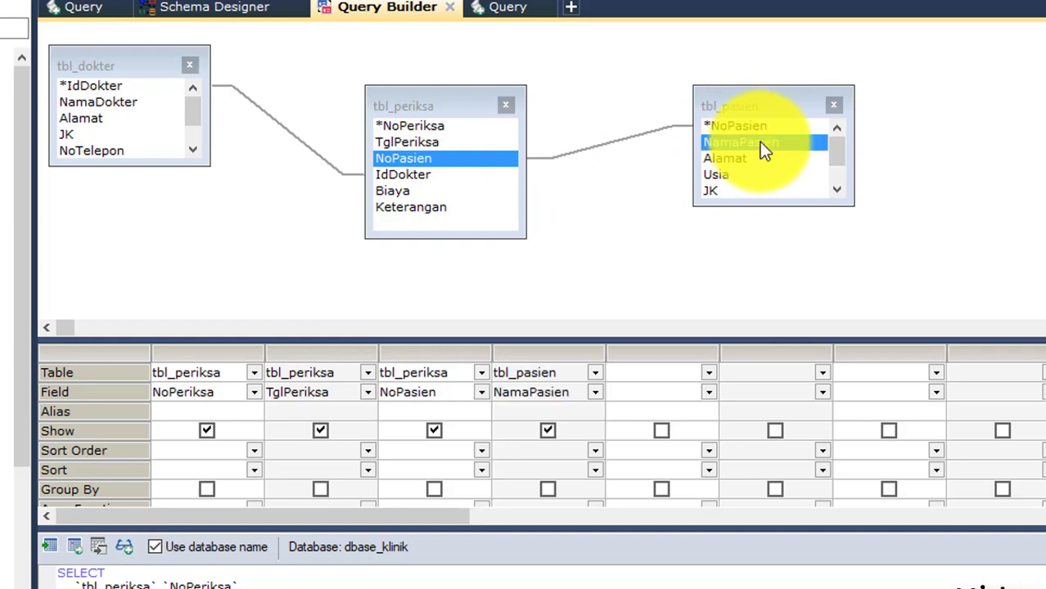
pyautogui.scroll(-1, 759, 175)
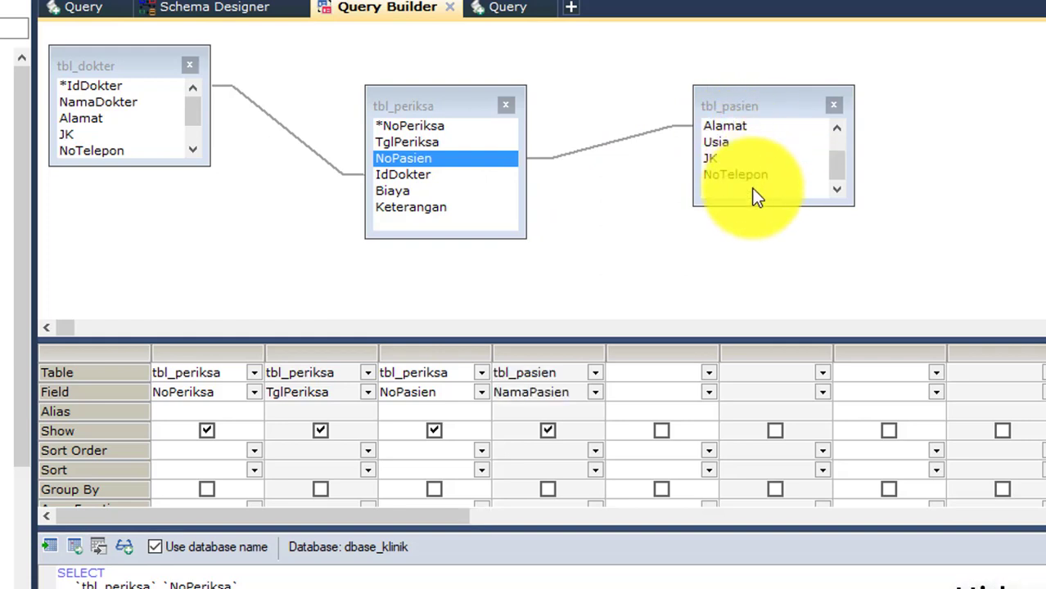
pyautogui.scroll(1, 755, 192)
pyautogui.scroll(-1, 754, 171)
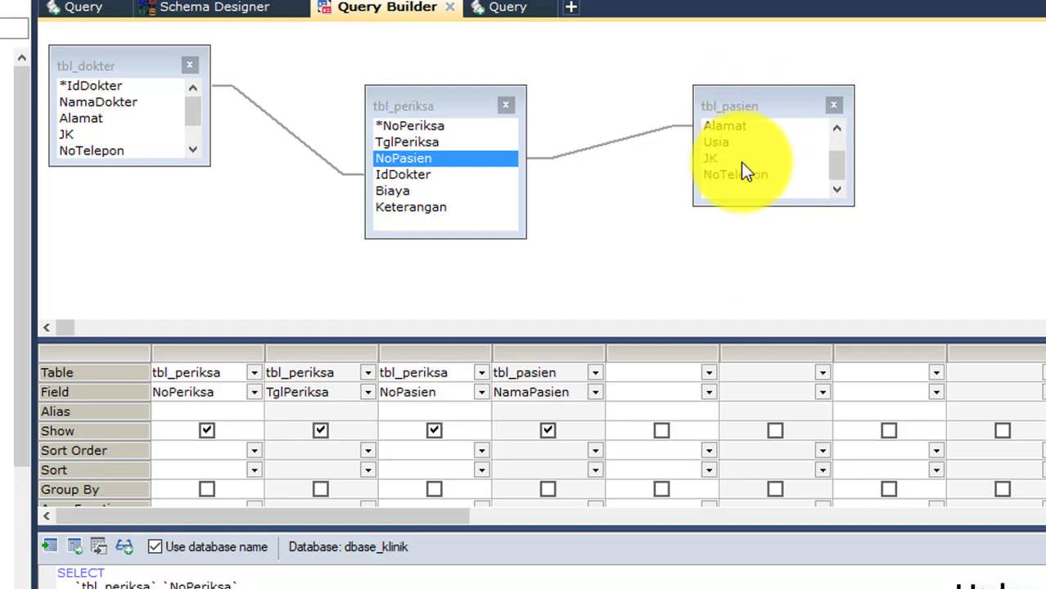
pyautogui.scroll(1, 746, 180)
pyautogui.scroll(-1, 749, 182)
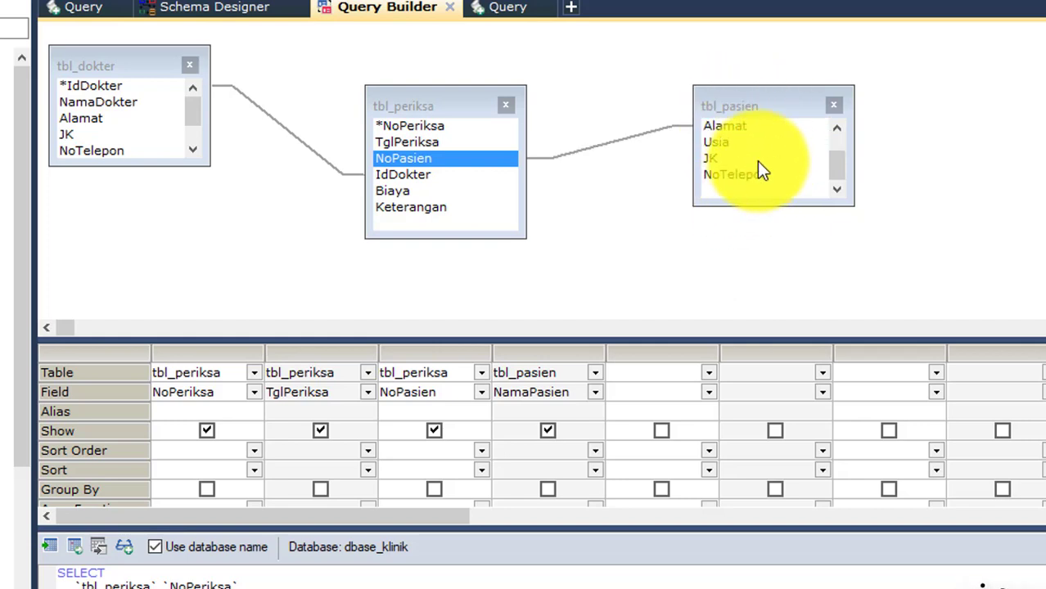
# Add IdDokter from tbl_periksa, NamaDokter and Spesialis from tbl_dokter, and Biaya and Keterangan from tbl_periksa to the query columns.
pyautogui.click(394, 176)
pyautogui.doubleClick(394, 174)
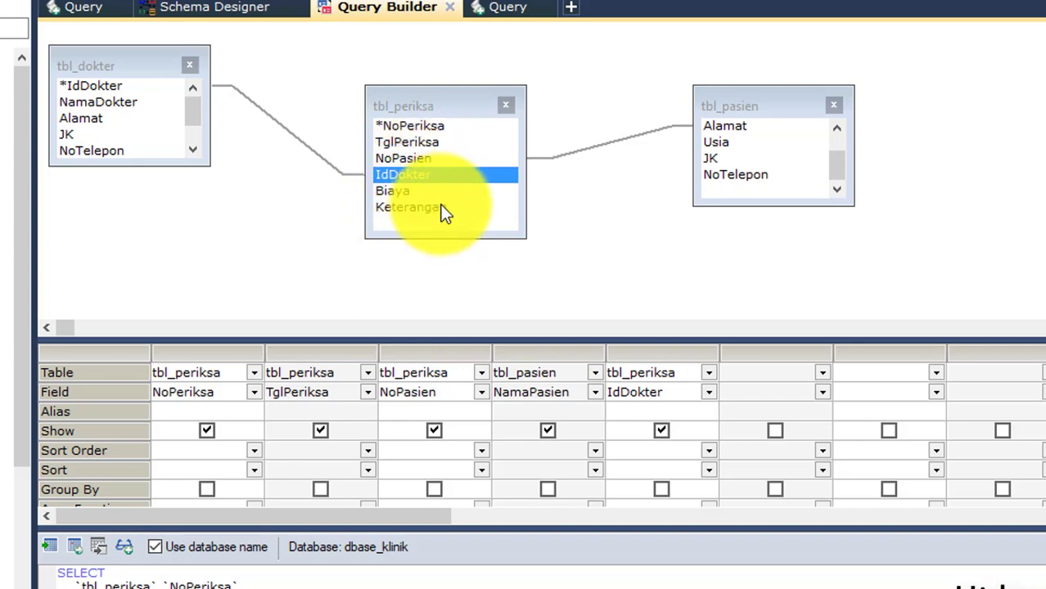
pyautogui.doubleClick(113, 102)
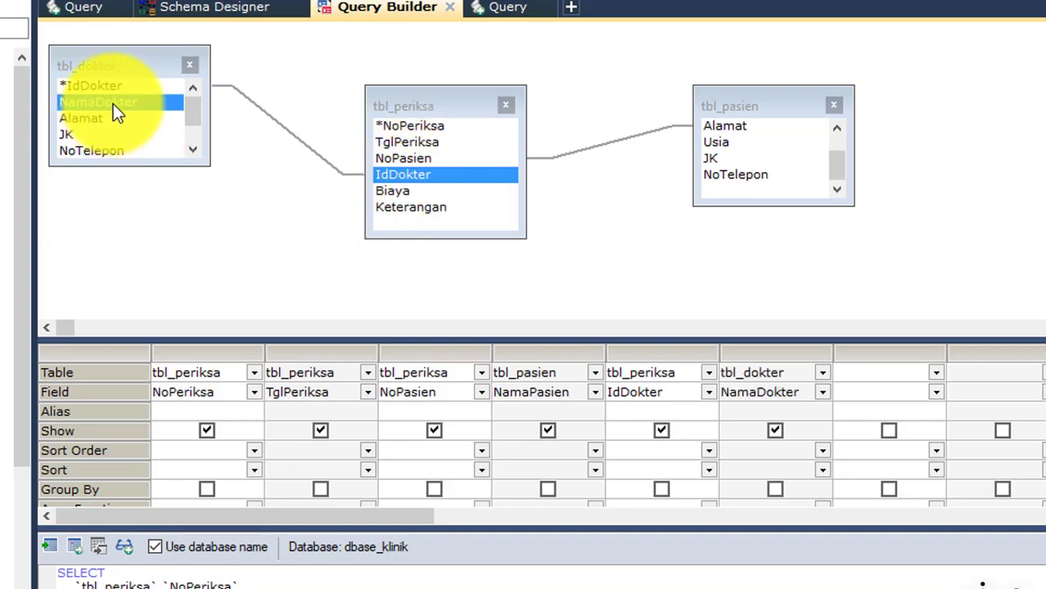
pyautogui.scroll(-2, 113, 108)
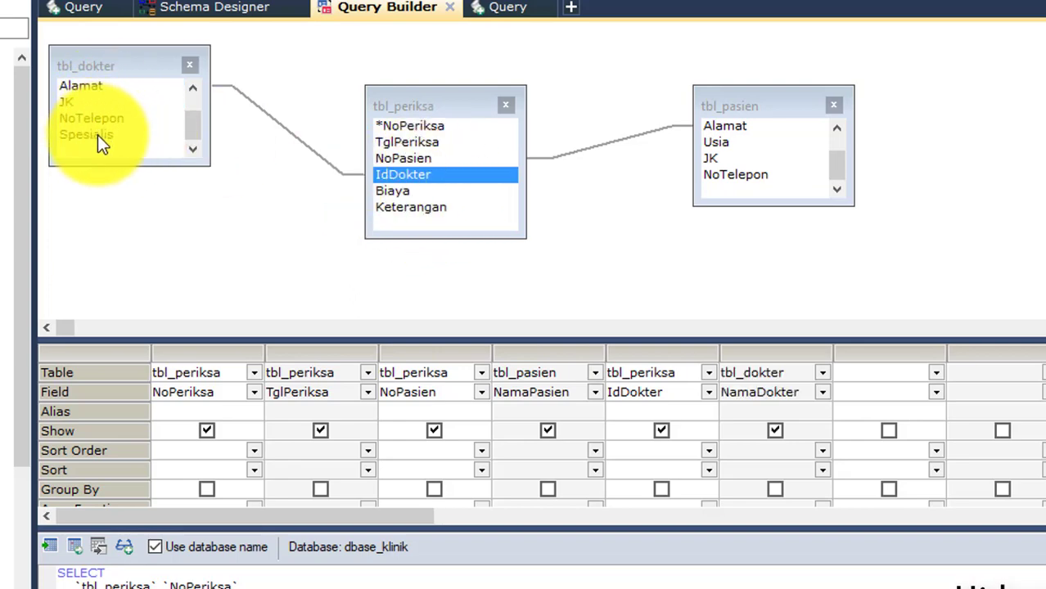
pyautogui.doubleClick(98, 135)
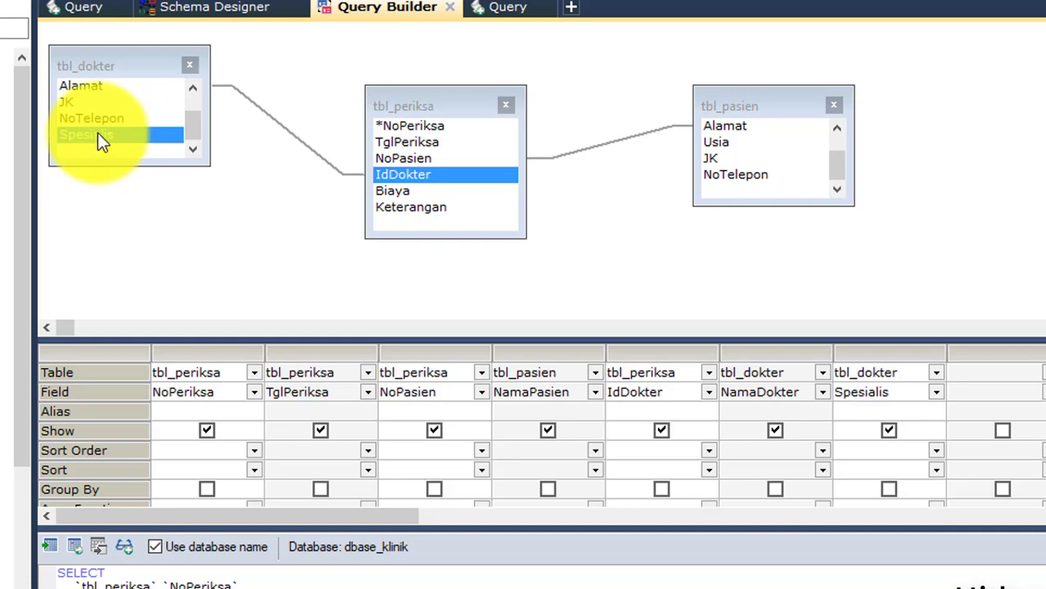
pyautogui.doubleClick(398, 193)
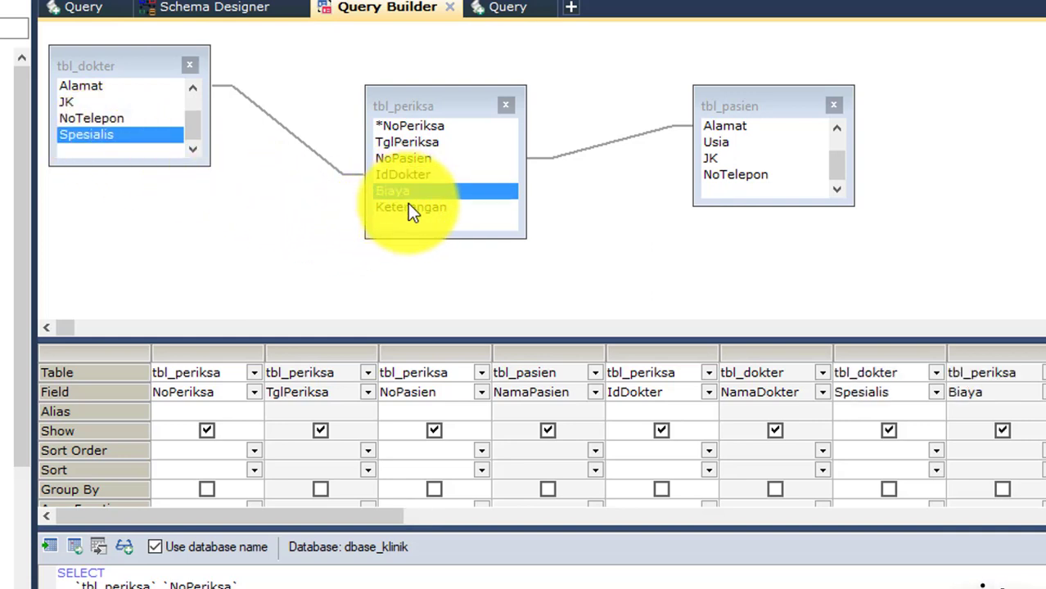
pyautogui.doubleClick(408, 207)
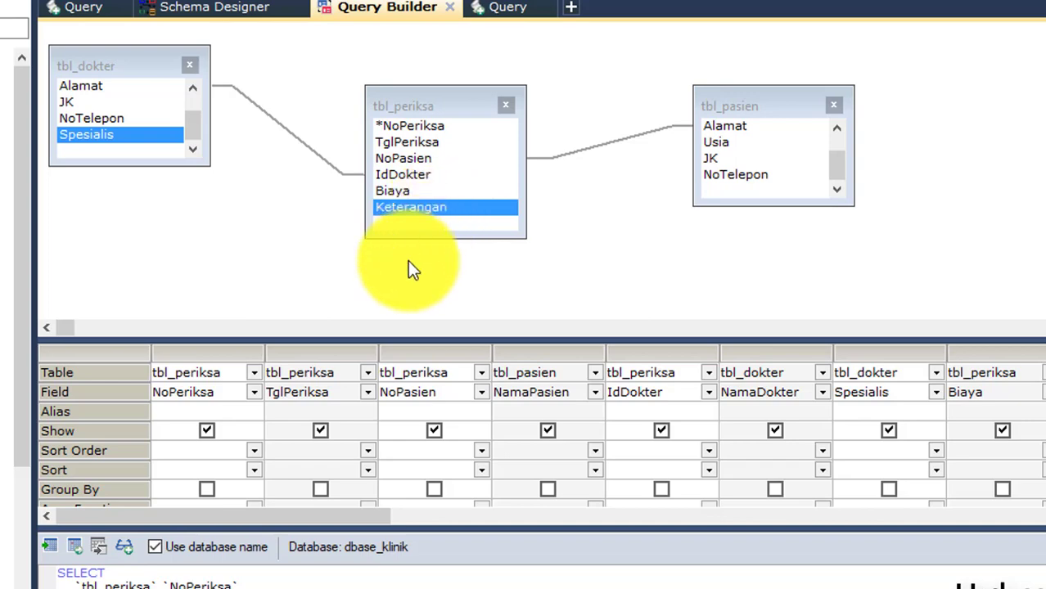
# Enlarge the SQL preview area and review the generated SELECT statement with its joins.
pyautogui.moveTo(397, 526); pyautogui.dragTo(418, 271)
pyautogui.scroll(-1, 348, 499)
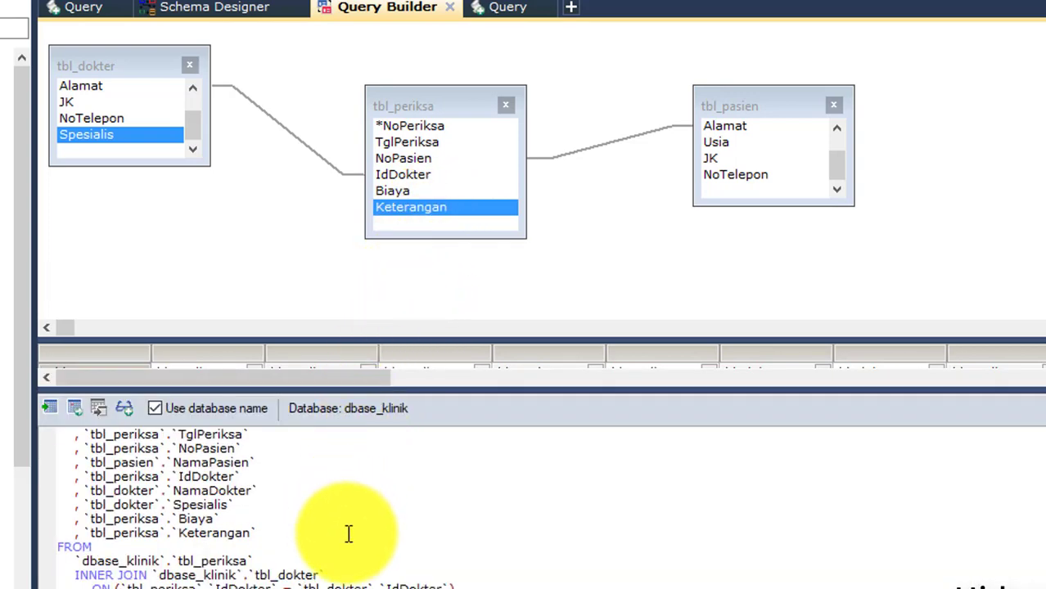
pyautogui.scroll(1, 471, 583)
pyautogui.scroll(-1, 462, 579)
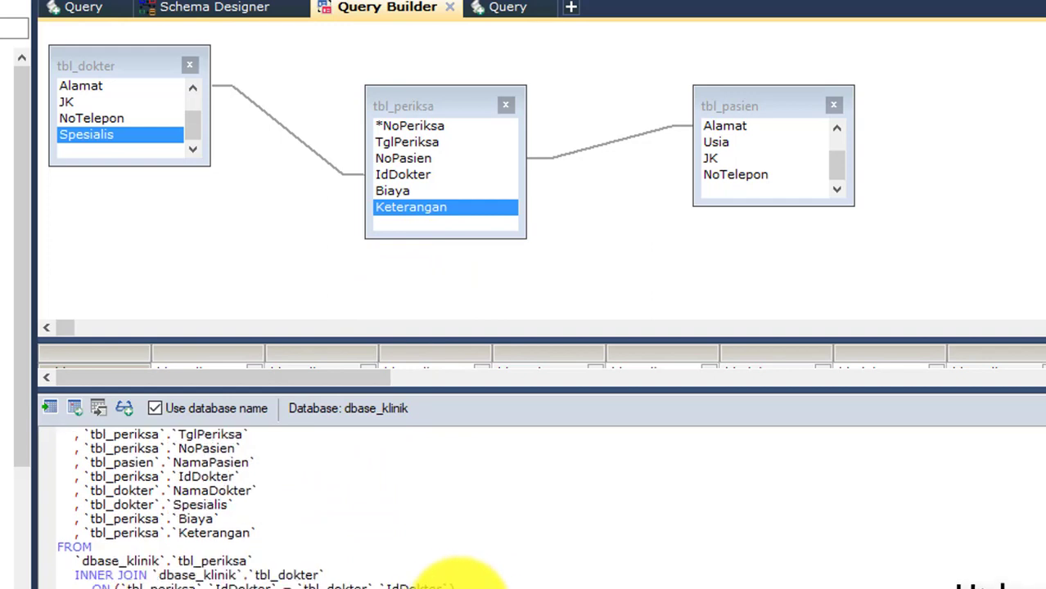
pyautogui.scroll(1, 470, 583)
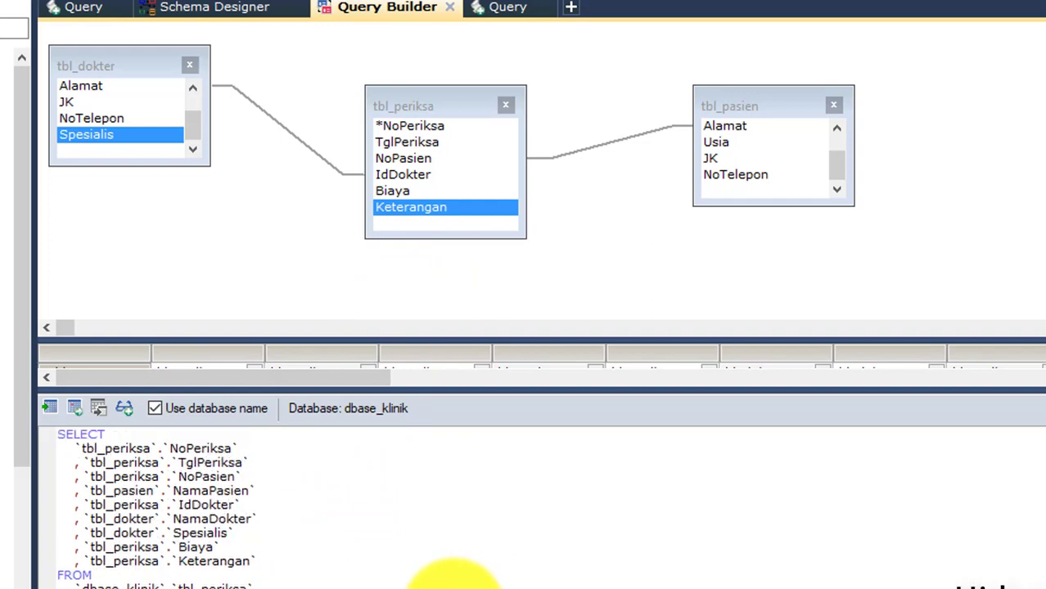
pyautogui.scroll(-1, 452, 582)
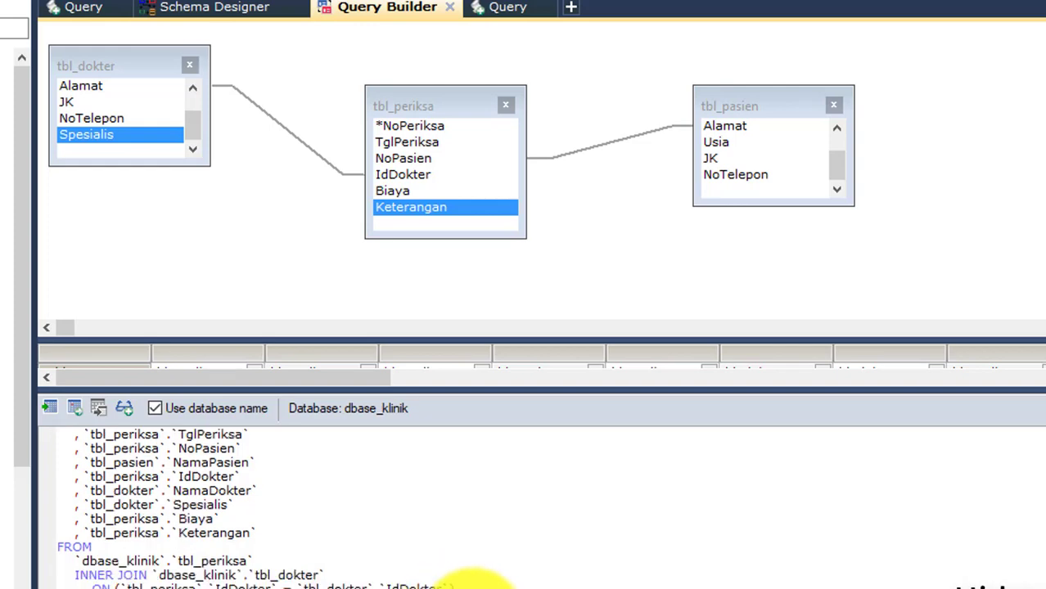
pyautogui.scroll(1, 320, 467)
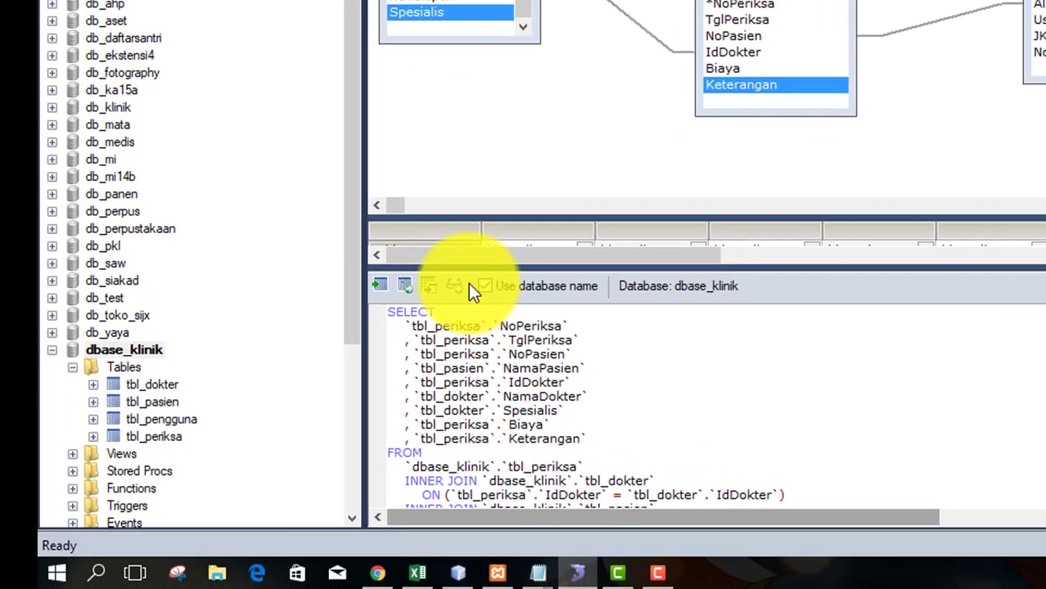
# Create a new view named vw_pemeriksaan in the dbase_klinik database.
pyautogui.rightClick(117, 455)
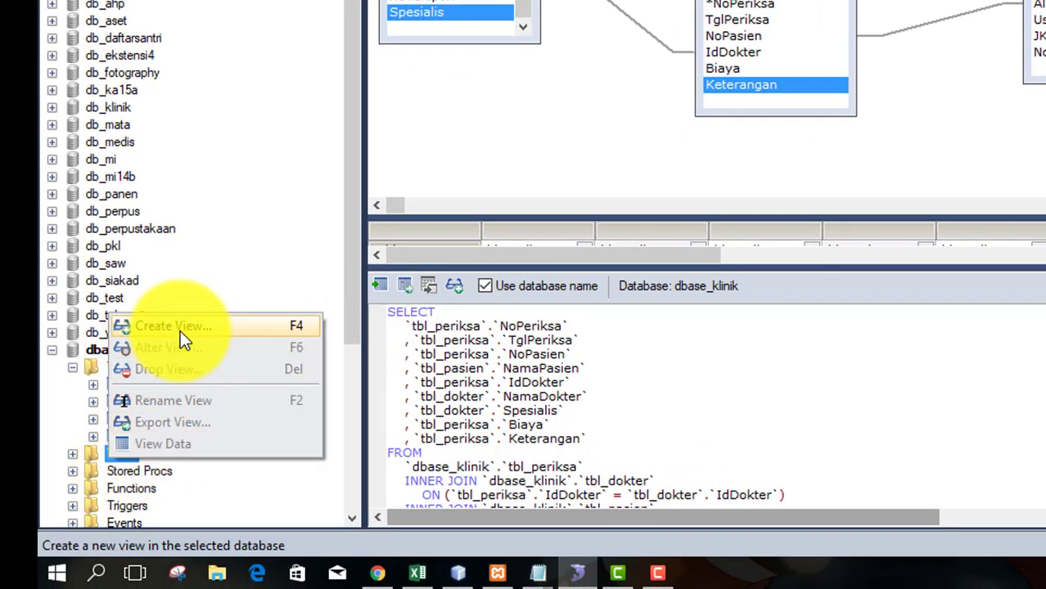
pyautogui.click(541, 456)
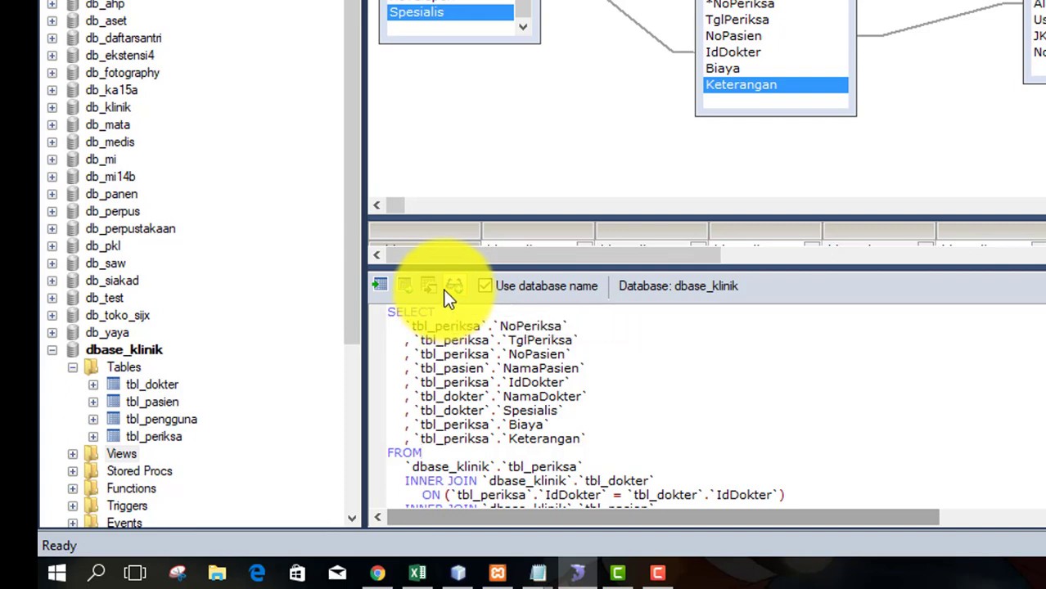
pyautogui.rightClick(120, 464)
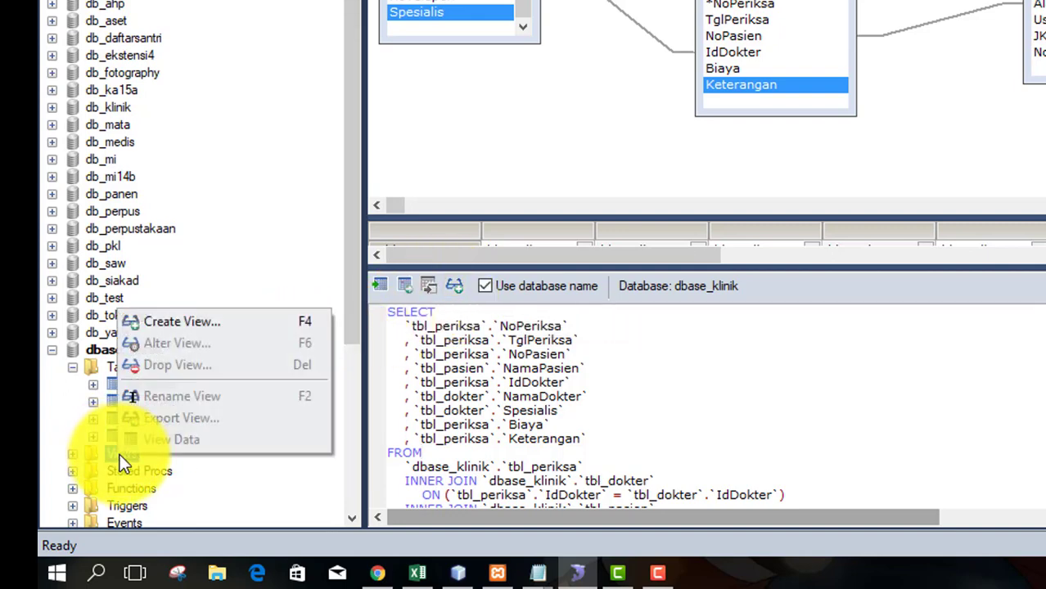
pyautogui.click(214, 328)
pyautogui.write('vw_')
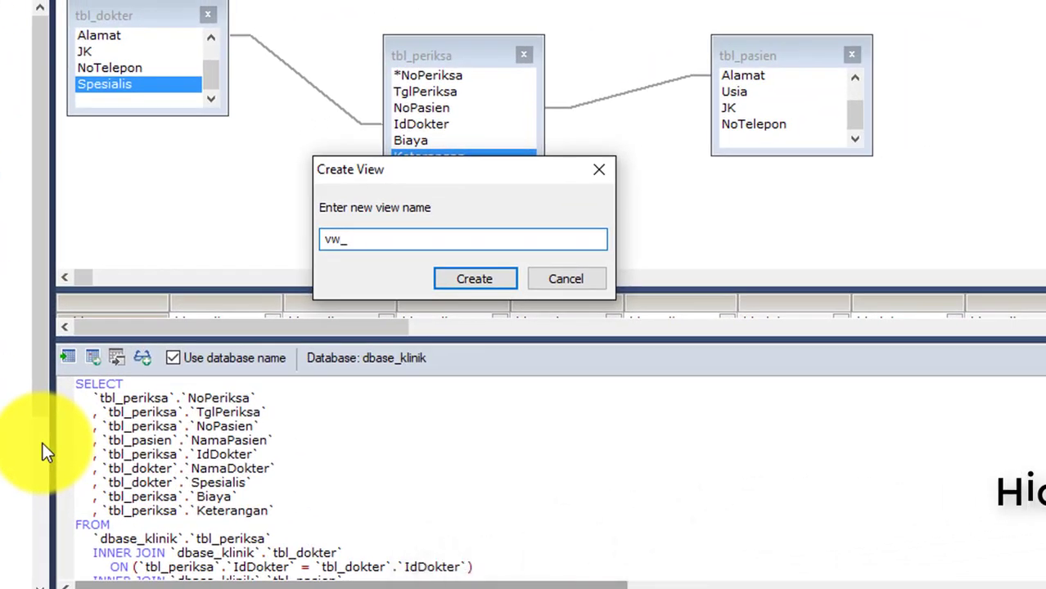
pyautogui.write('pemeriksaan')
pyautogui.press('Return')
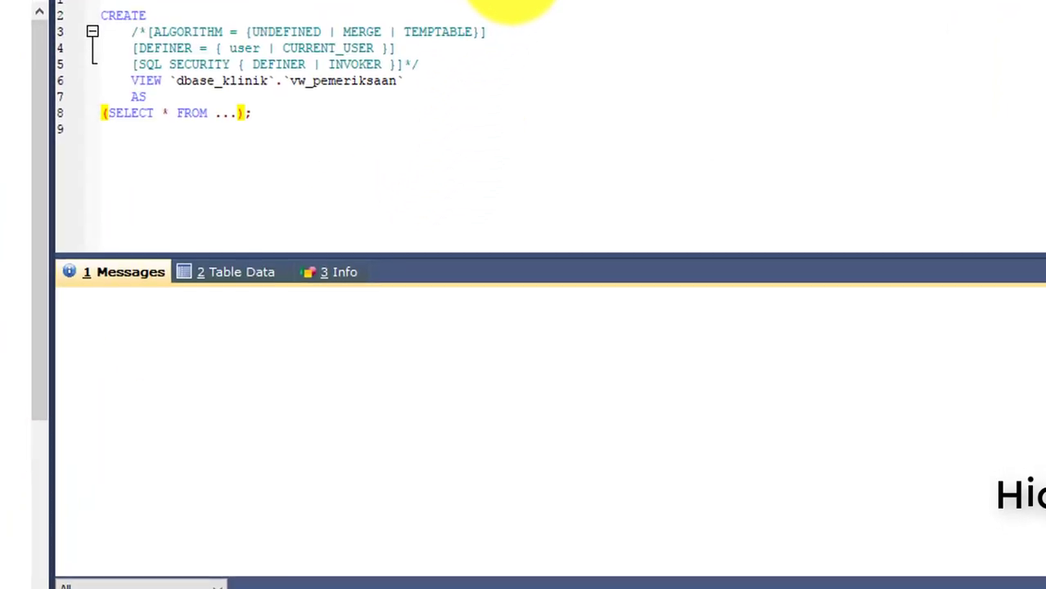
# Copy the complete generated SELECT statement from the Query Builder to the clipboard.
pyautogui.click(422, 4)
pyautogui.click(323, 507)
pyautogui.hotkey('ctrl', 'a')
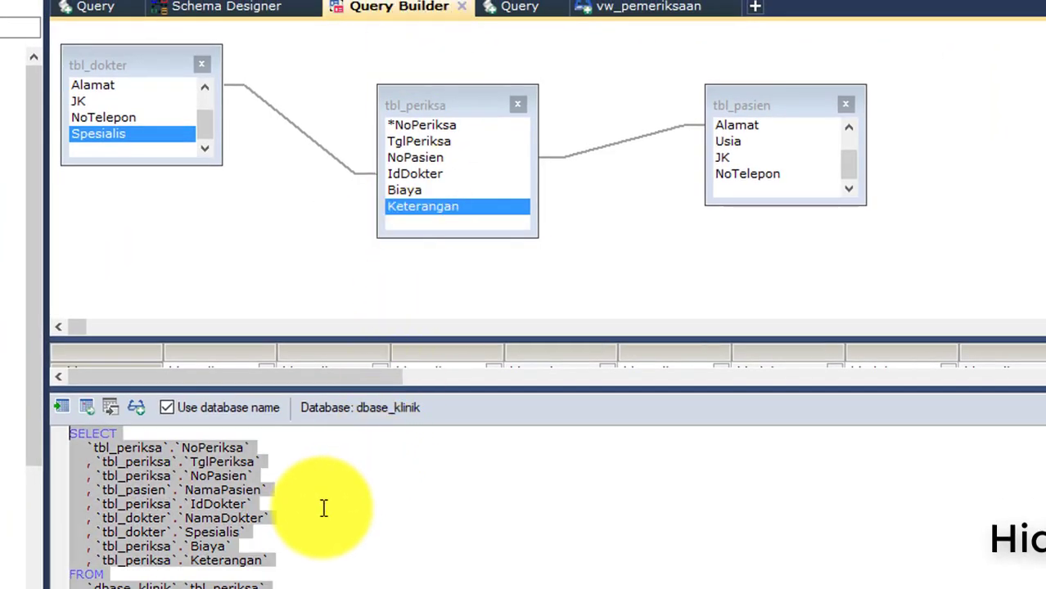
pyautogui.rightClick(151, 461)
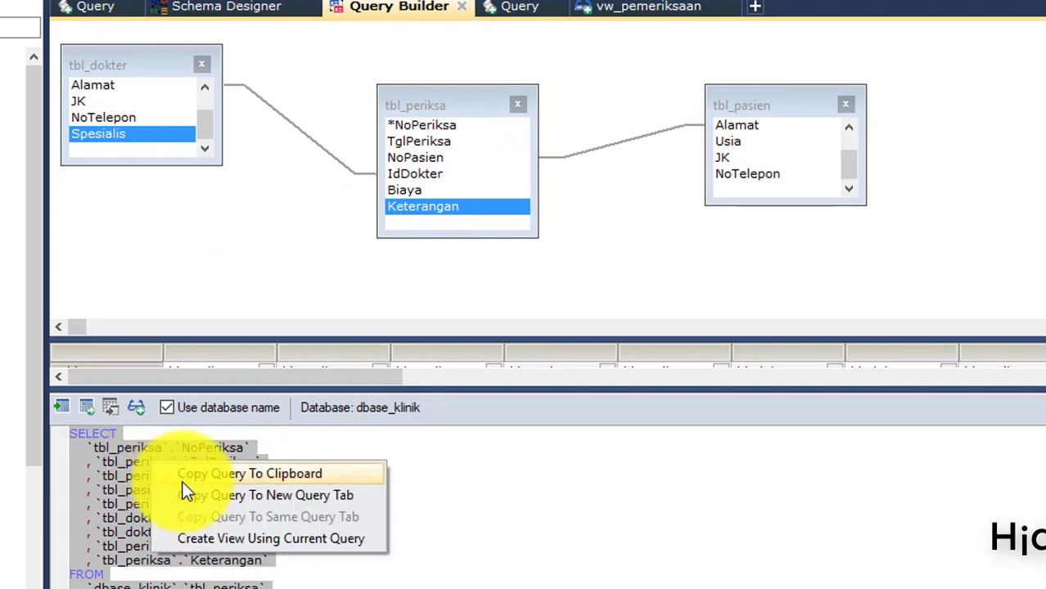
pyautogui.click(187, 474)
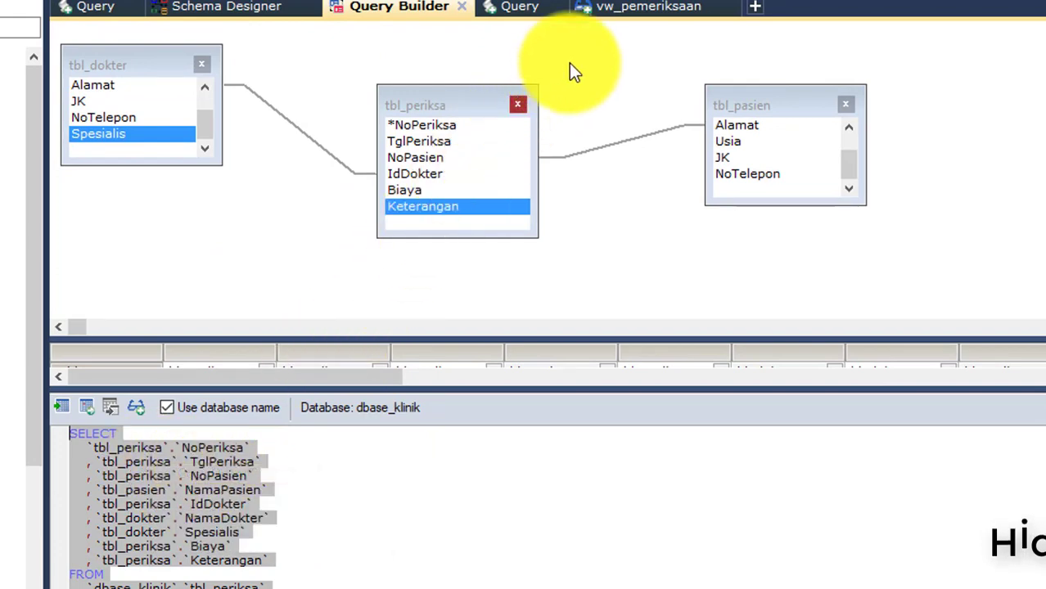
# Replace the placeholder SELECT in the vw_pemeriksaan definition with the copied join query and execute the CREATE VIEW statement.
pyautogui.click(626, 7)
pyautogui.moveTo(275, 127); pyautogui.dragTo(218, 124)
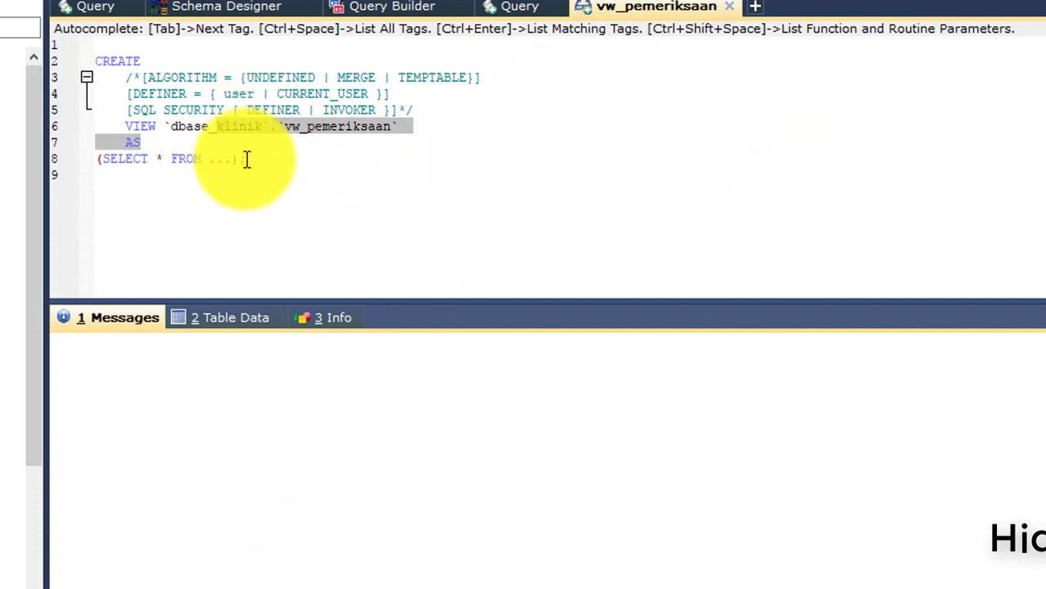
pyautogui.moveTo(252, 163); pyautogui.dragTo(80, 156)
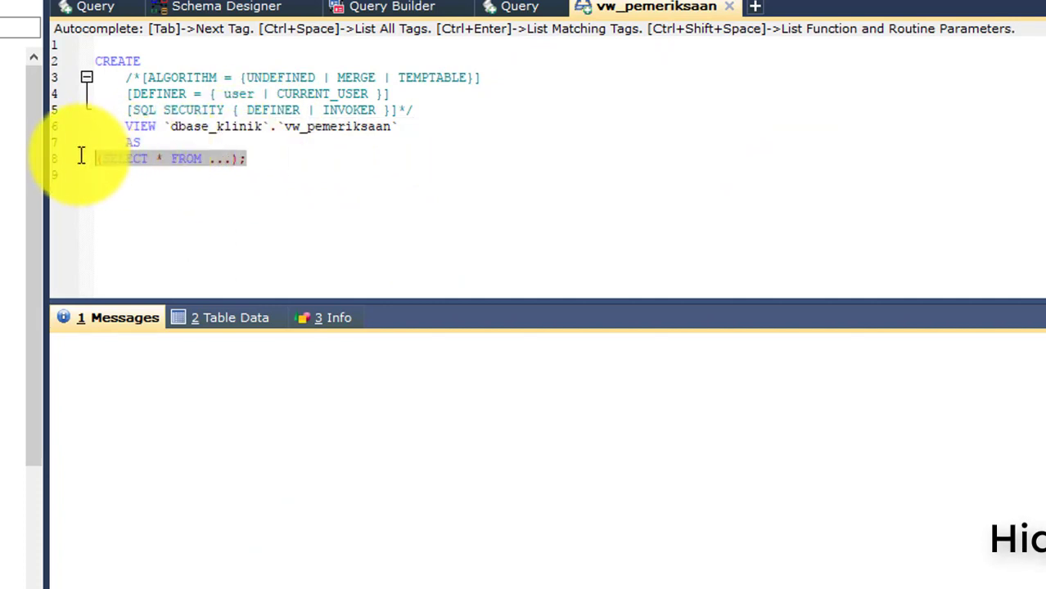
pyautogui.press('Delete')
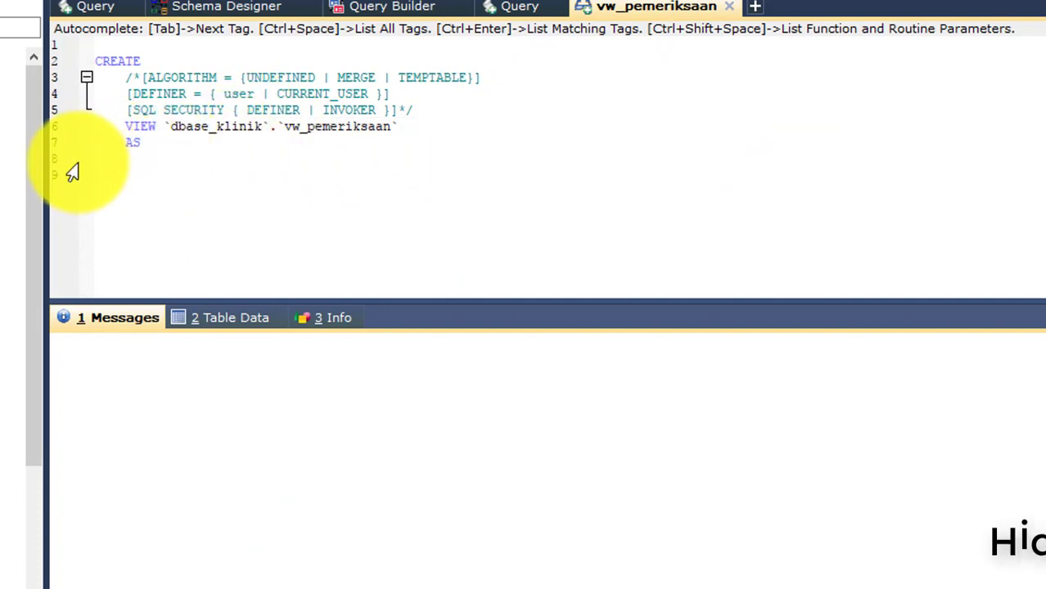
pyautogui.hotkey('ctrl', 'v')
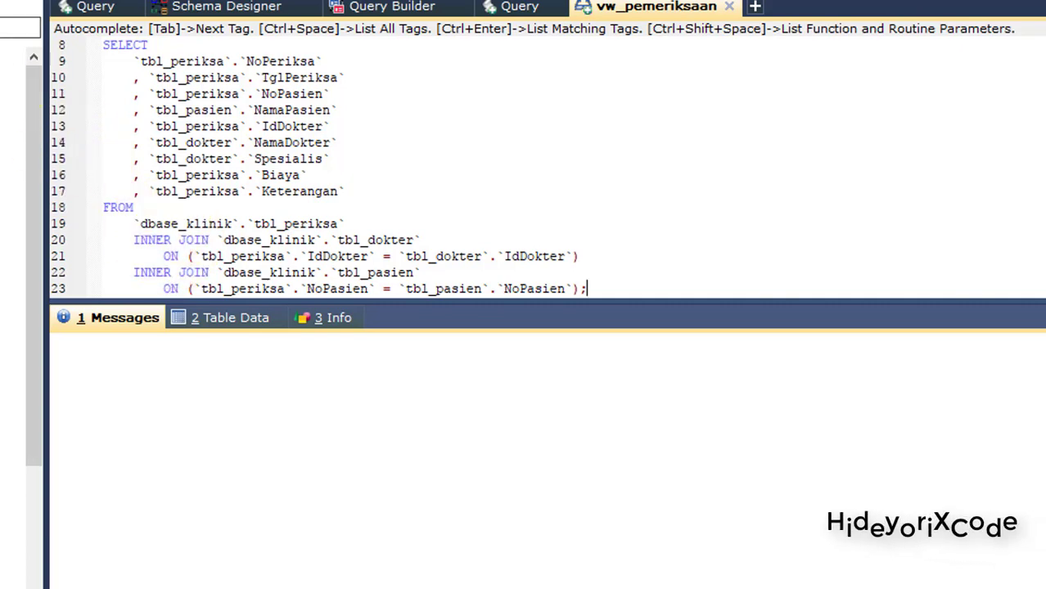
pyautogui.press('F9')
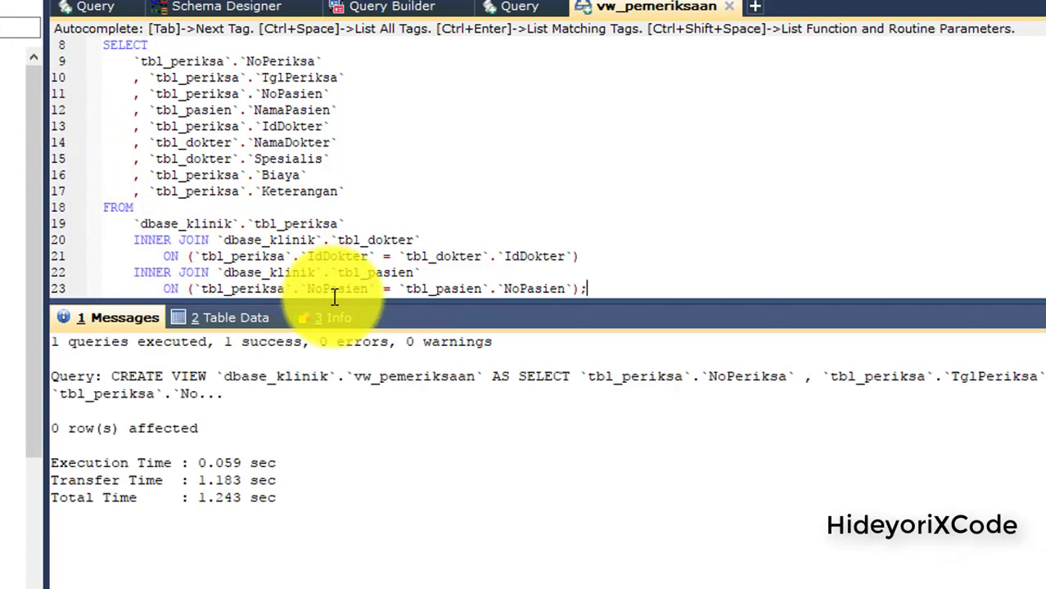
# Display the data of the view vw_pemeriksaan under dbase_klinik.
pyautogui.rightClick(1, 573)
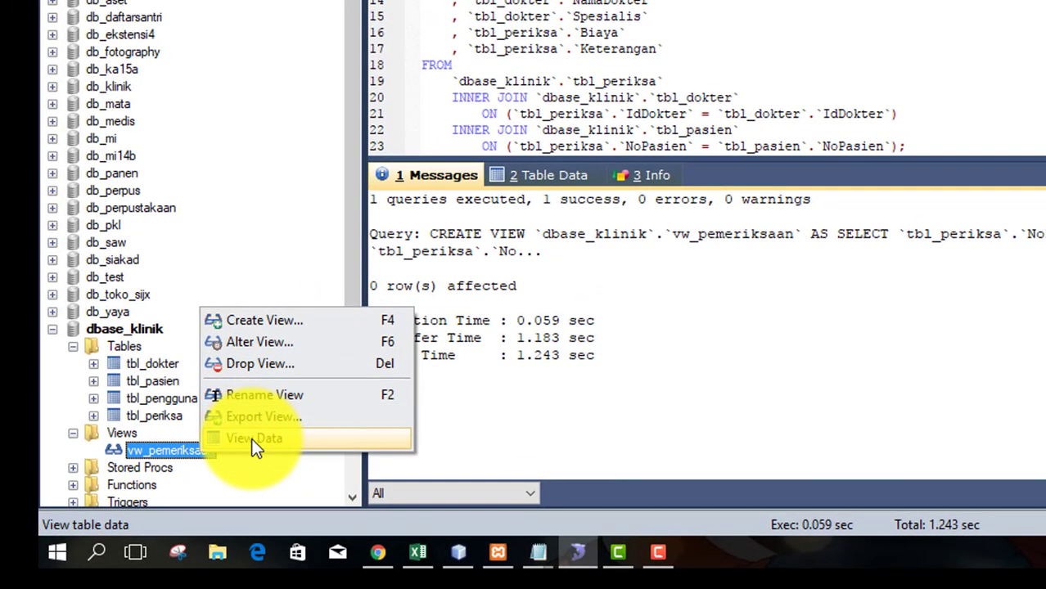
pyautogui.click(252, 441)
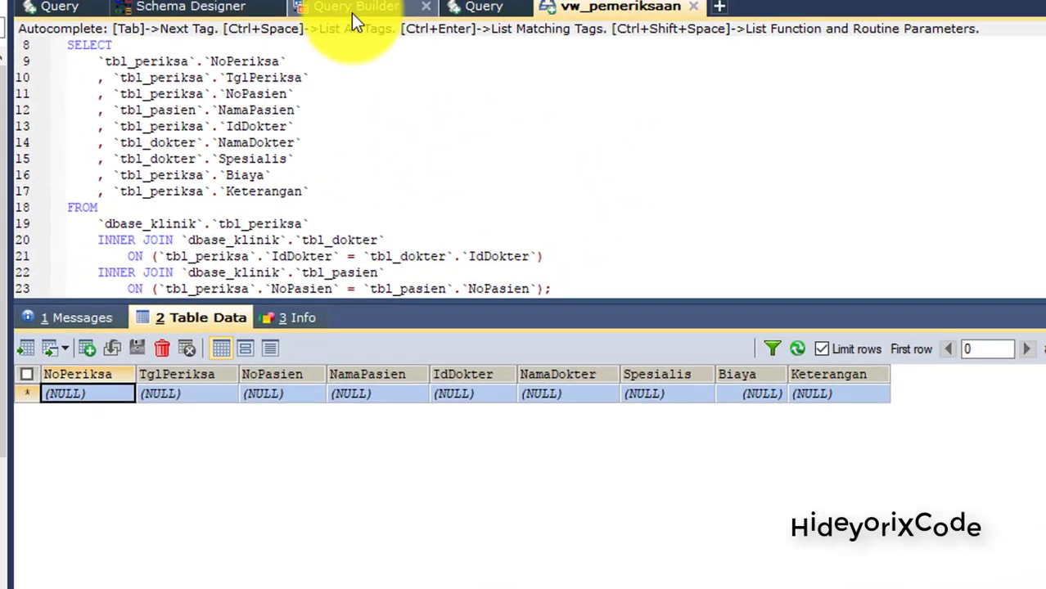
# Paste the copied join SELECT into the empty query editor and execute it.
pyautogui.click(351, 11)
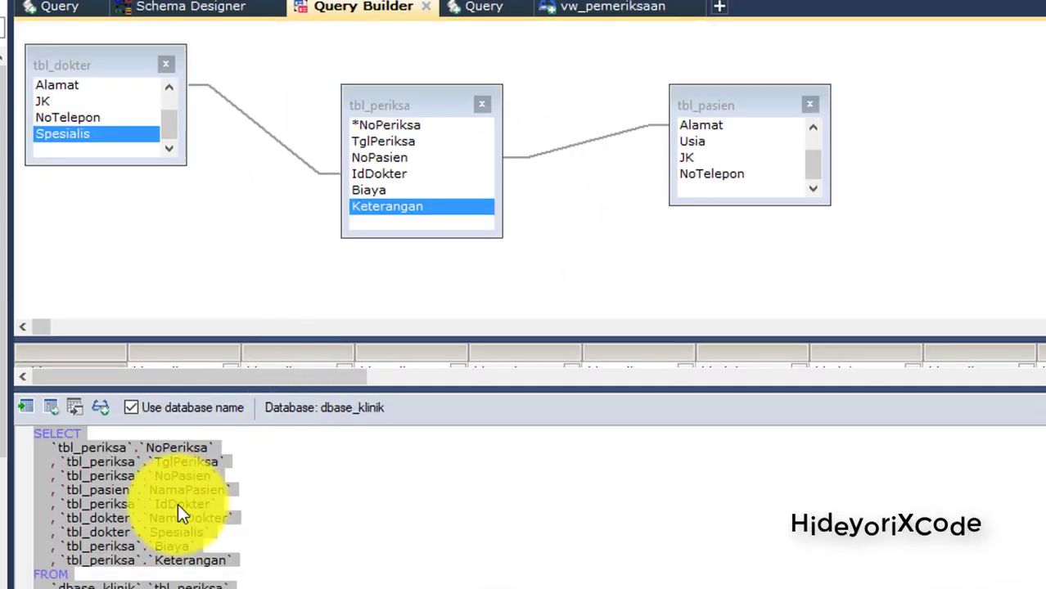
pyautogui.click(471, 9)
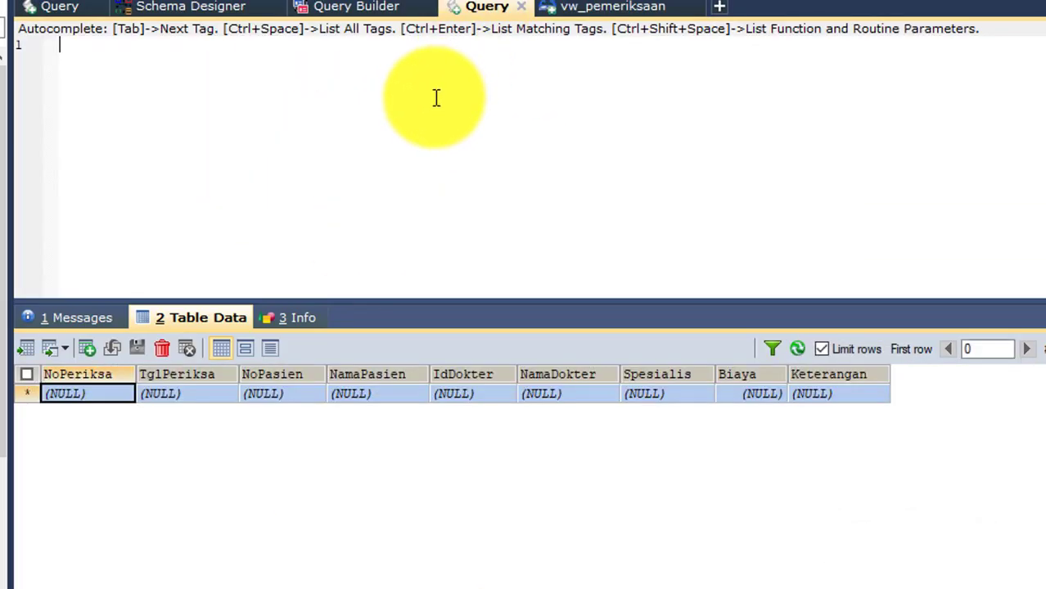
pyautogui.hotkey('ctrl', 'v')
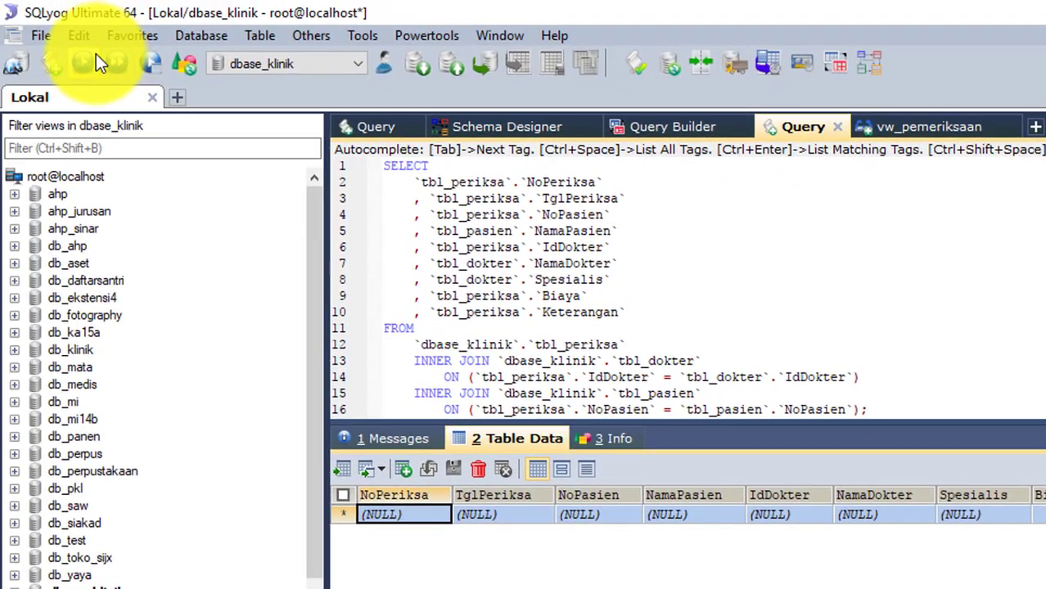
pyautogui.click(93, 54)
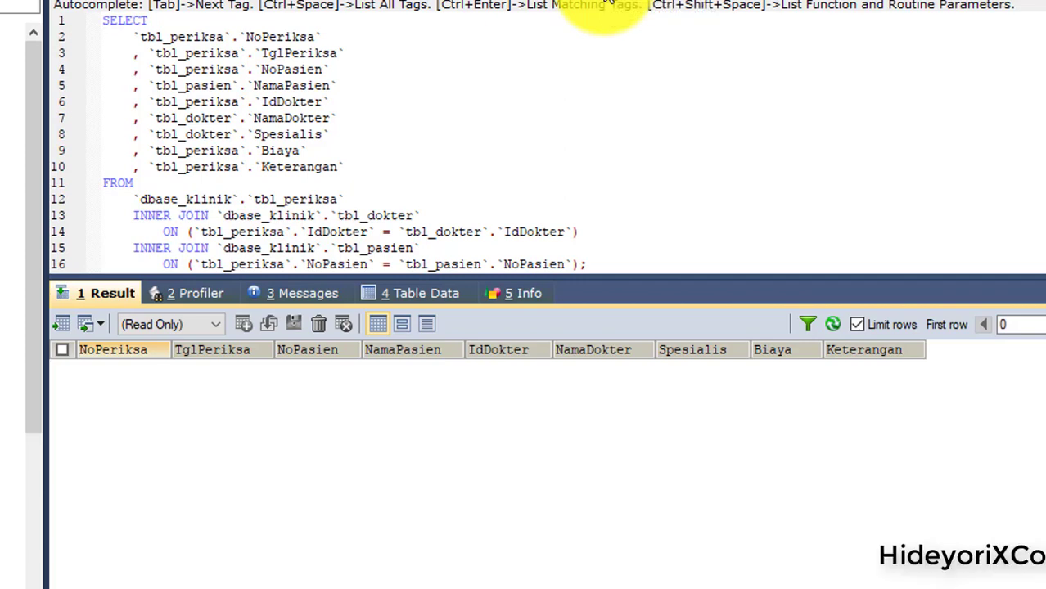
pyautogui.click(681, 215)
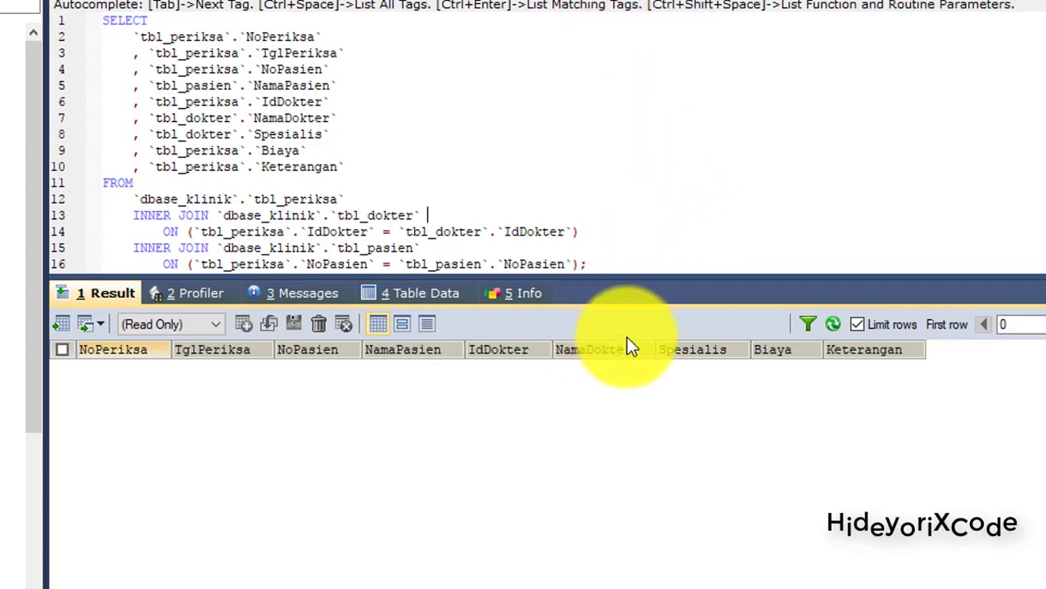